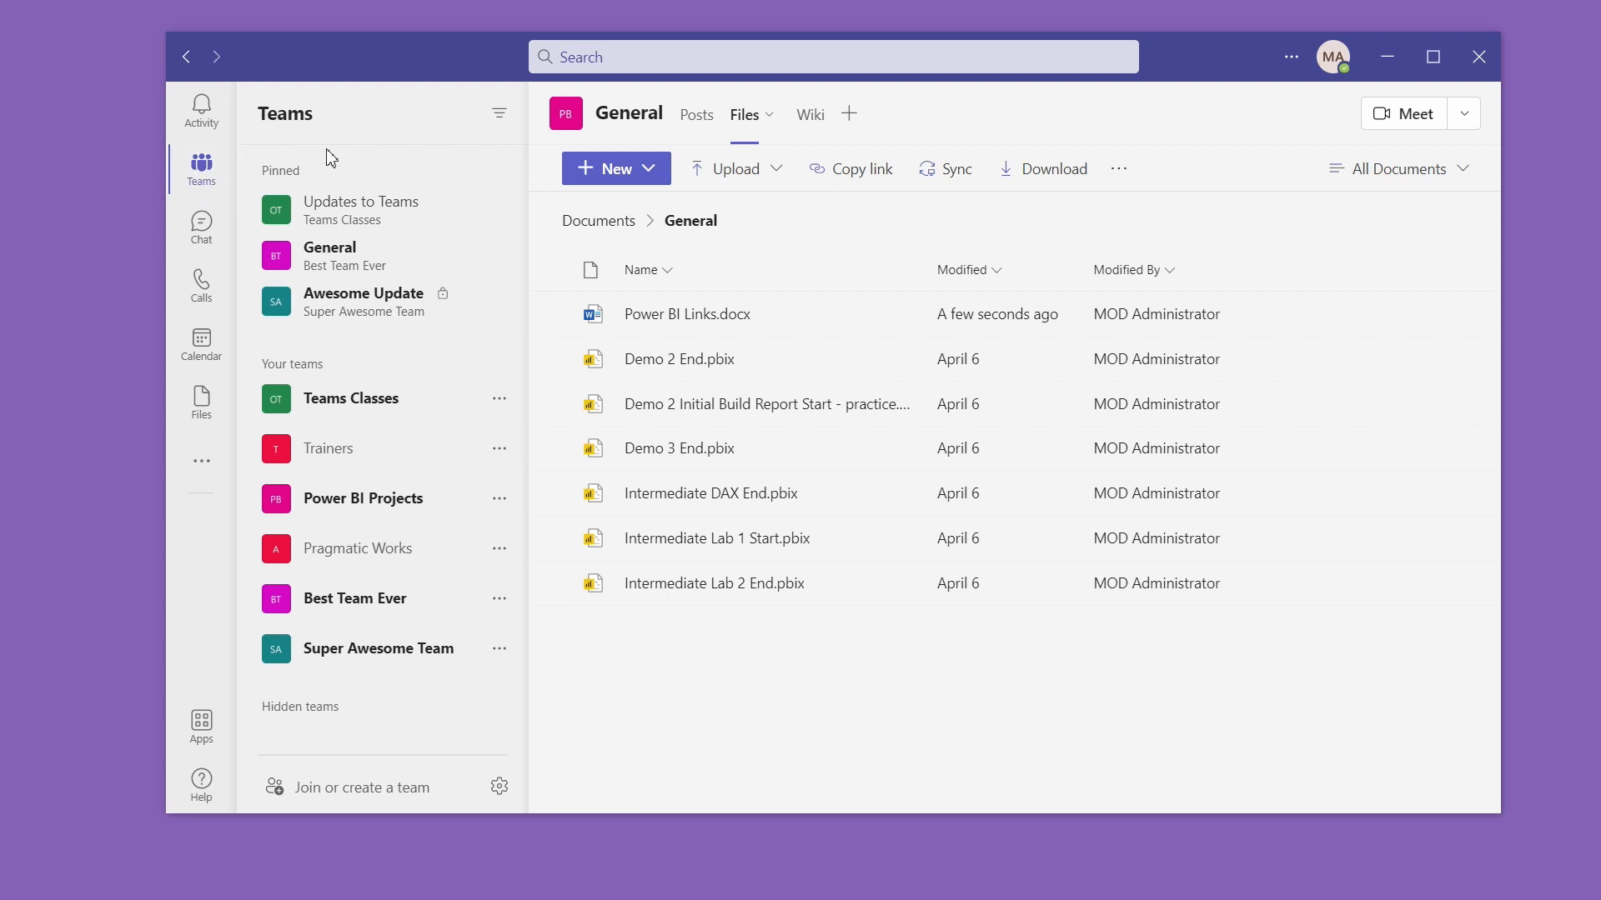
{"action": "left_click", "coordinate": [249, 400]}
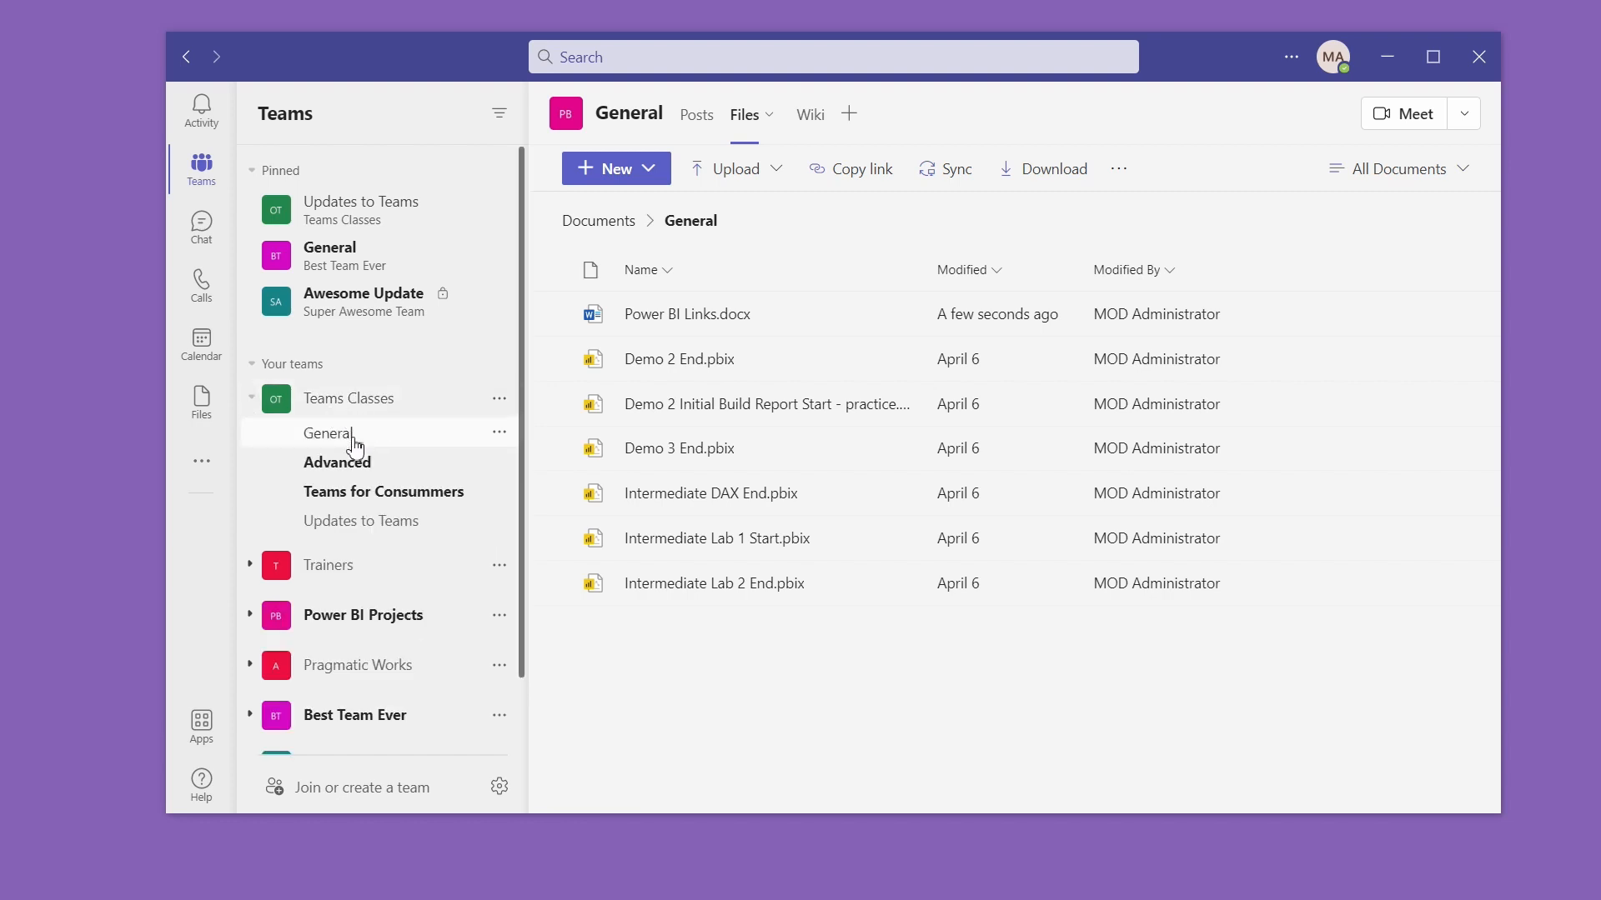
{"action": "left_click", "coordinate": [249, 399]}
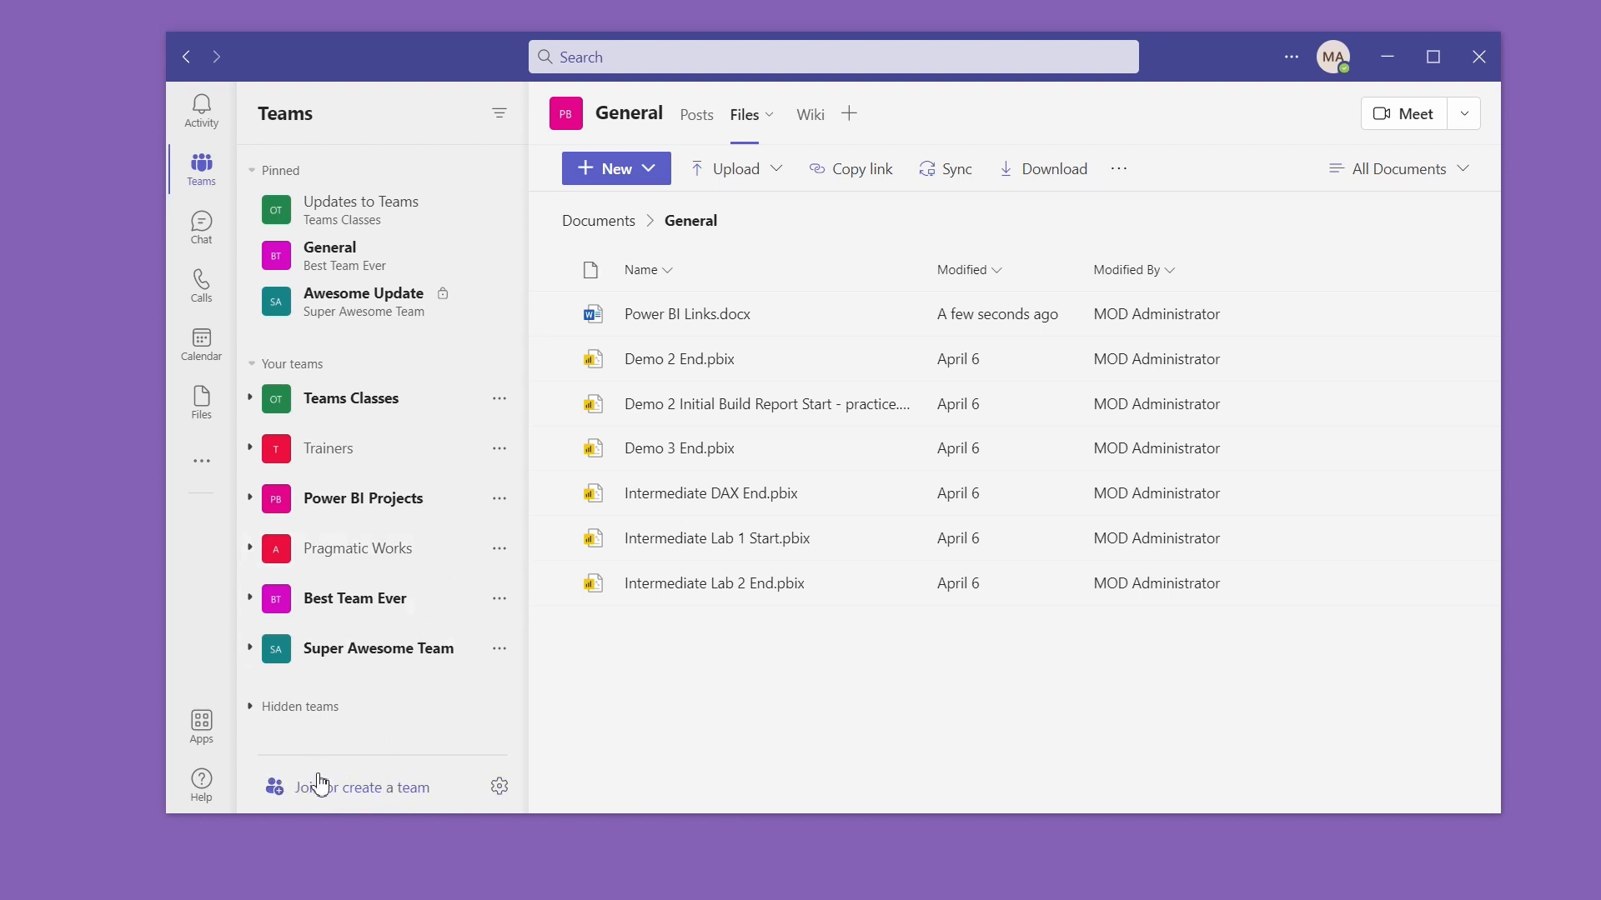
Step: Start creating a public team from the Manage a Project template
{"action": "left_click", "coordinate": [397, 798]}
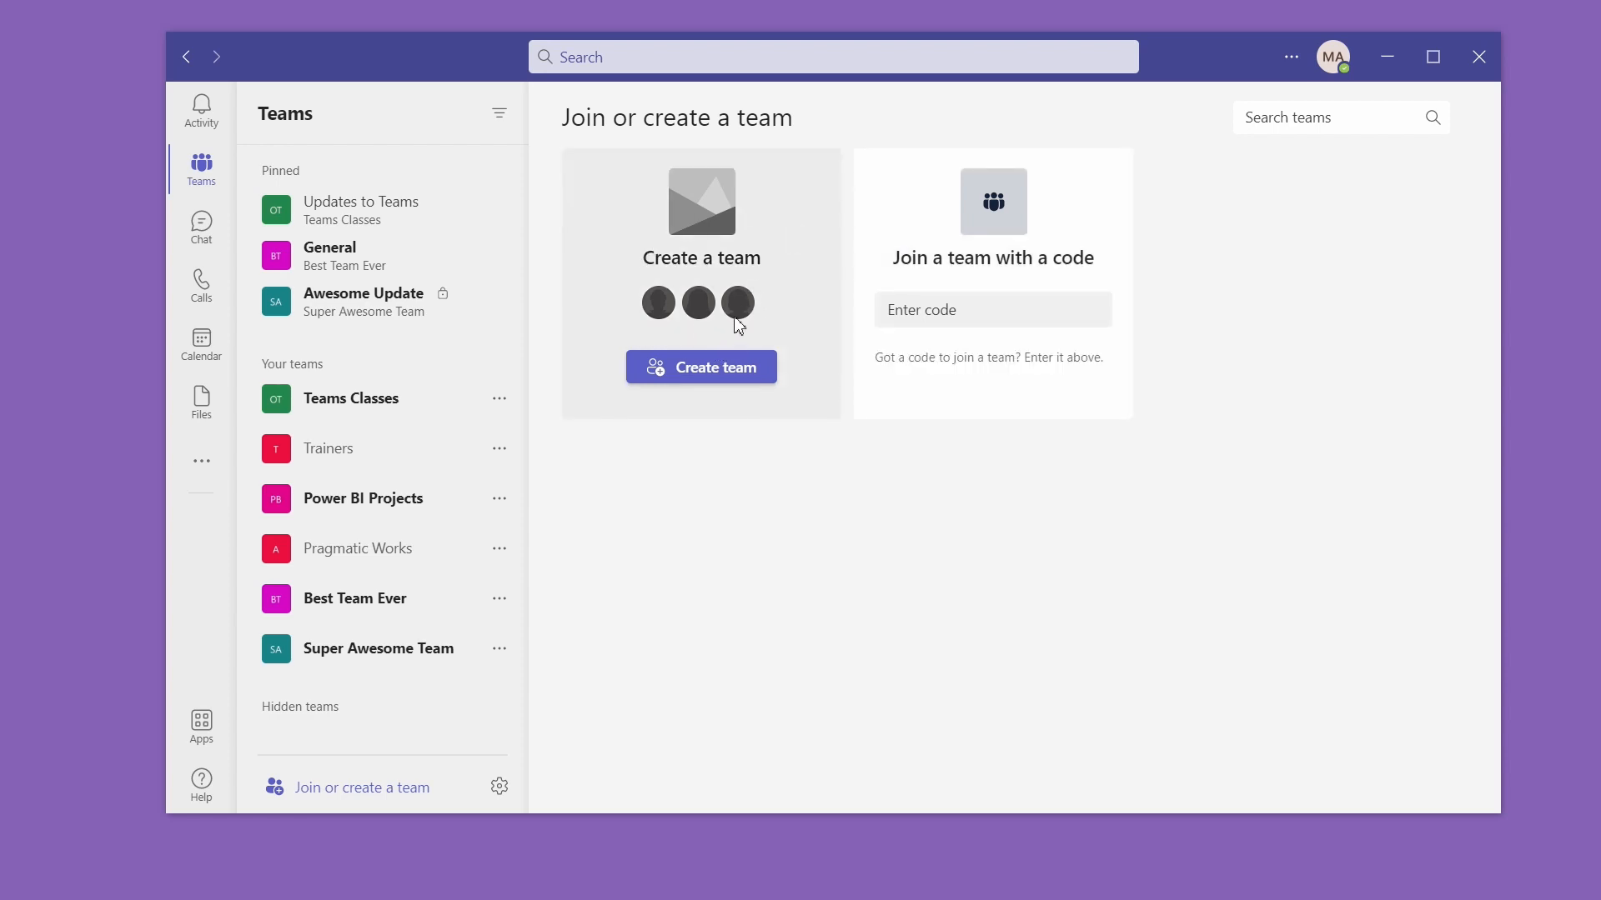
{"action": "left_click", "coordinate": [755, 375]}
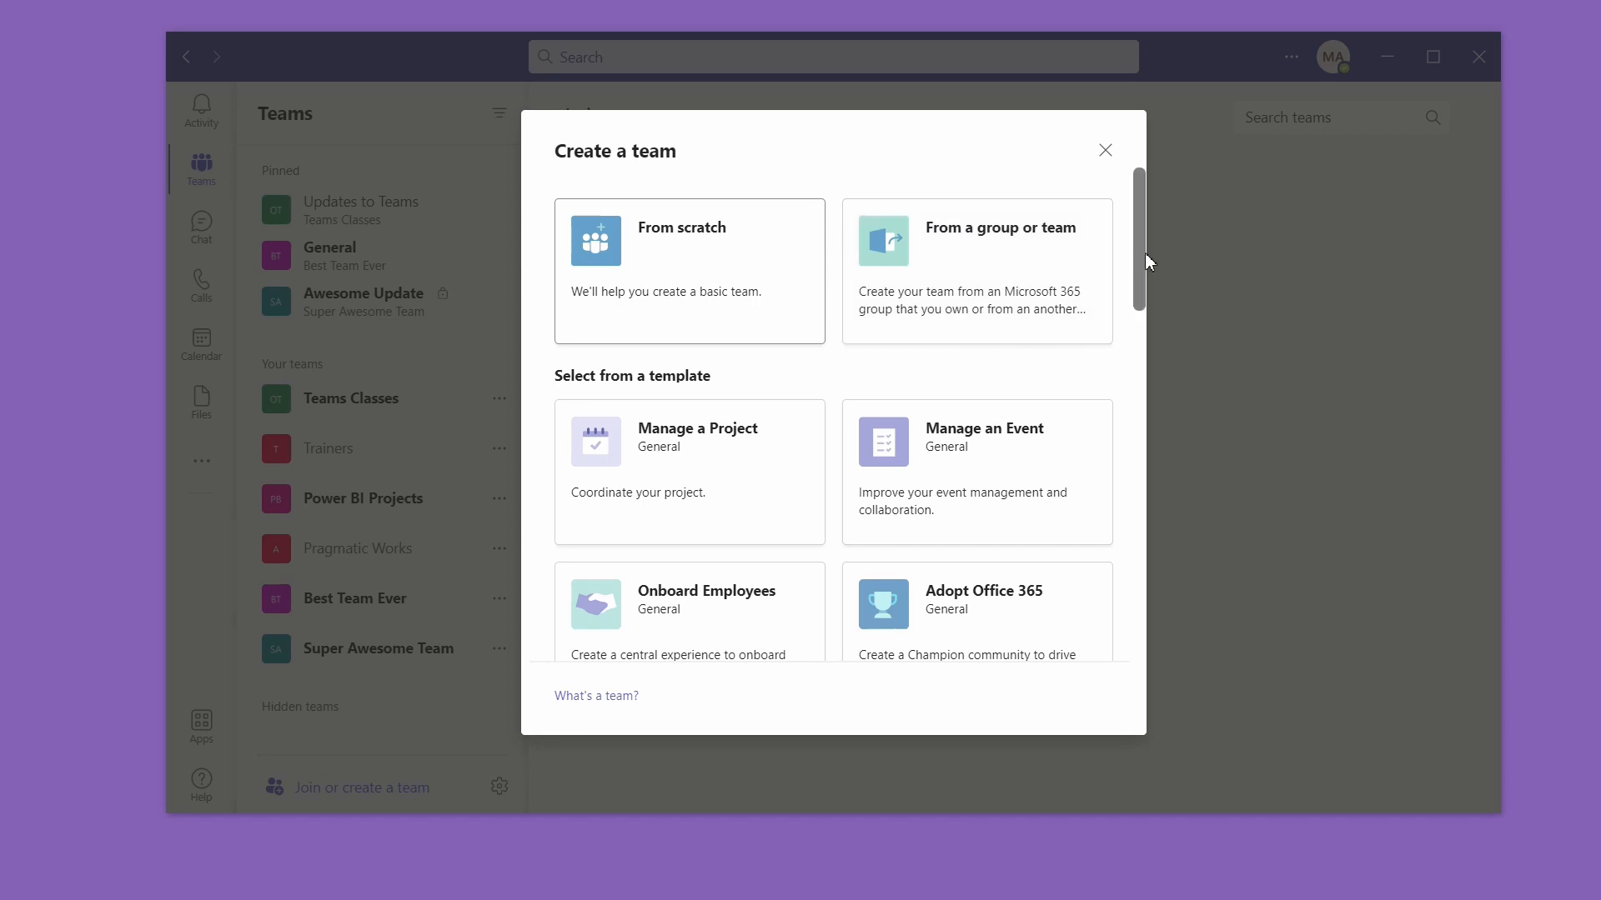
{"action": "left_click_drag", "start_coordinate": [1140, 253], "coordinate": [1159, 313]}
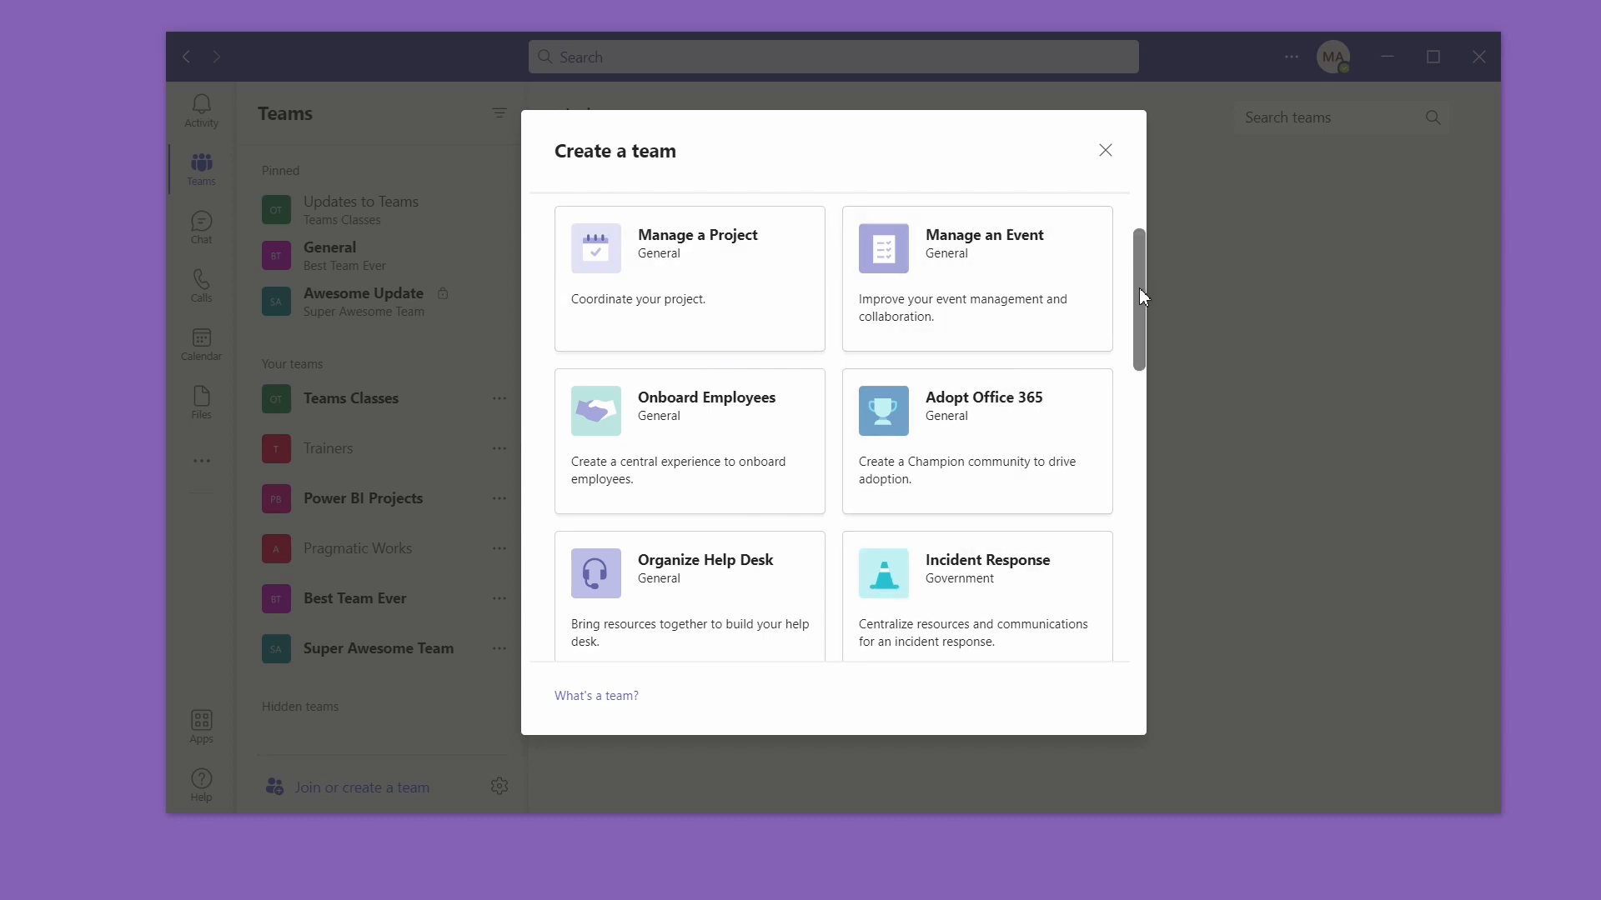
{"action": "left_click_drag", "start_coordinate": [1140, 289], "coordinate": [1086, 250]}
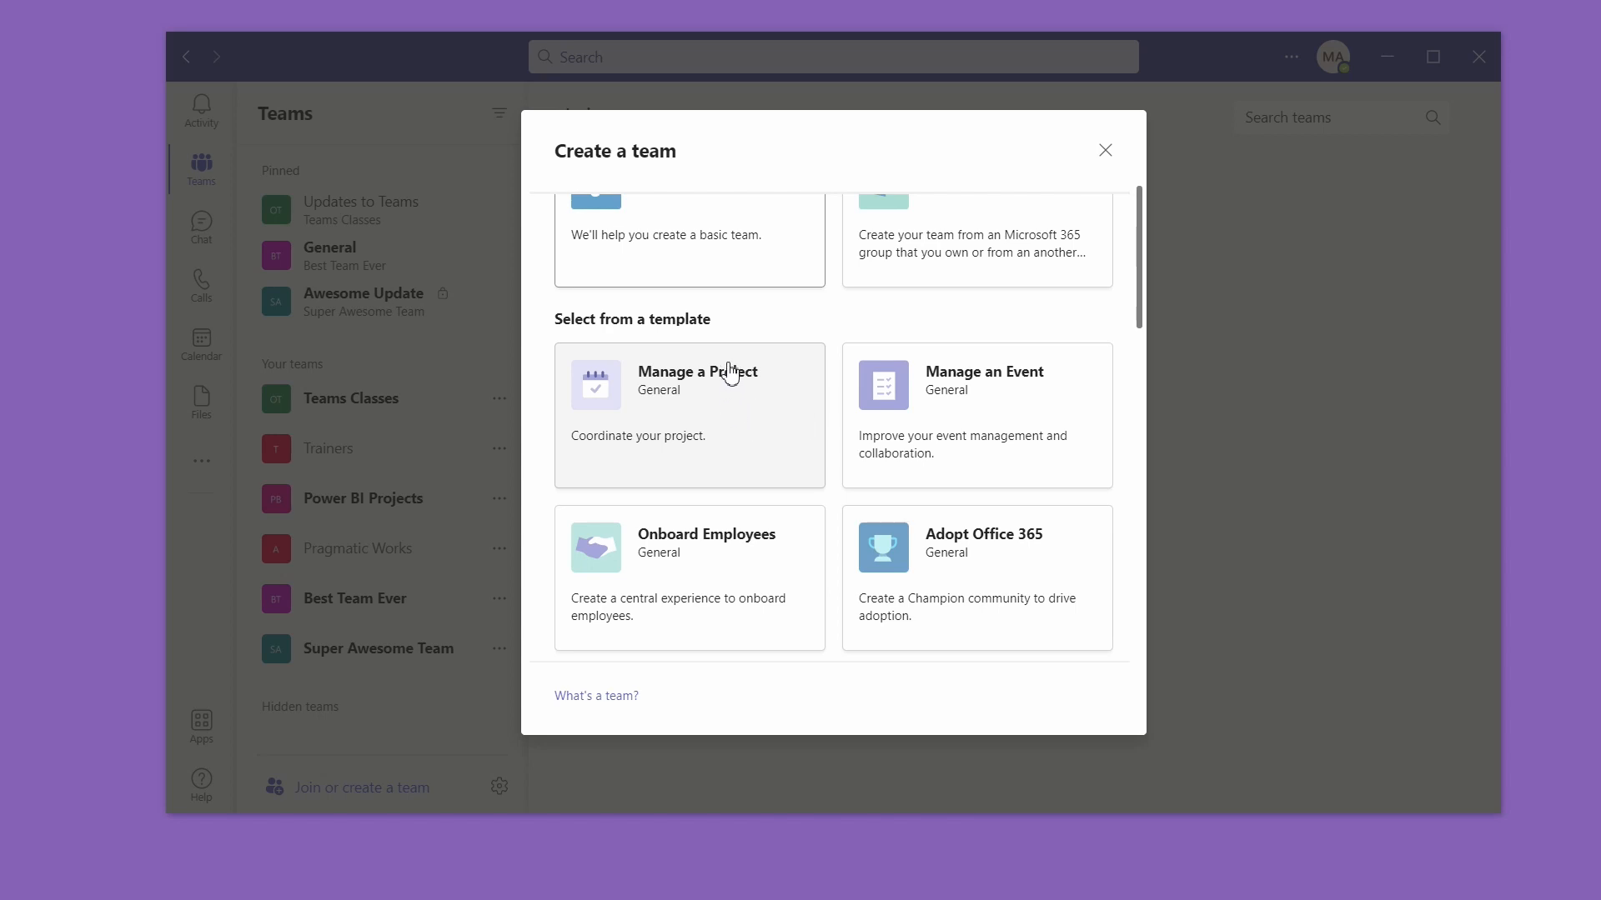
{"action": "left_click", "coordinate": [733, 411]}
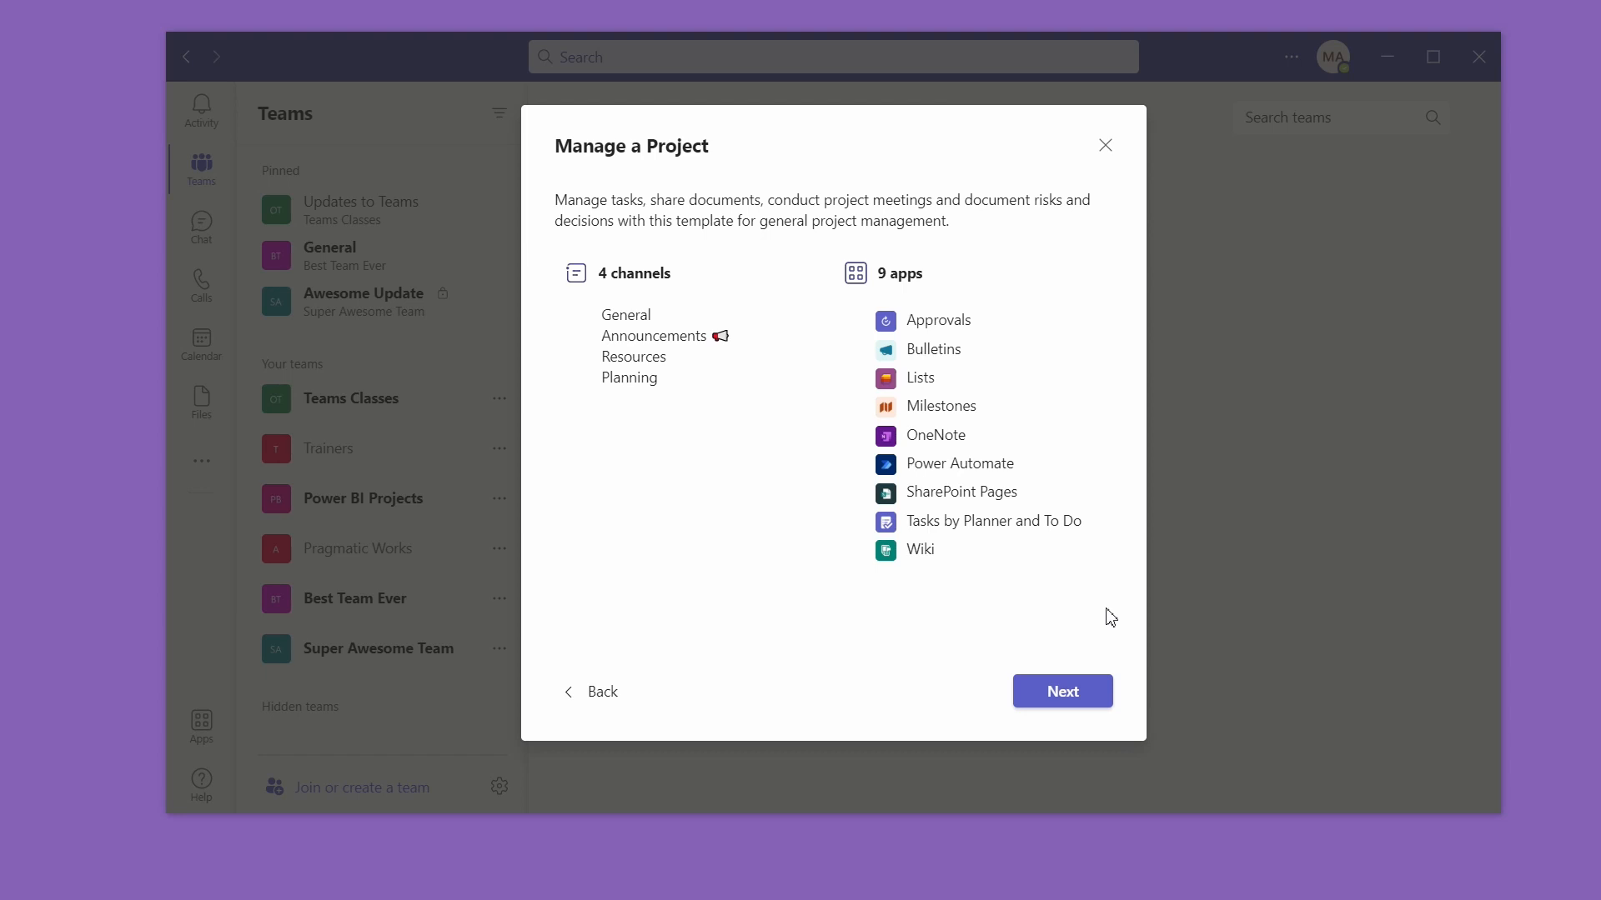
{"action": "left_click", "coordinate": [1055, 699]}
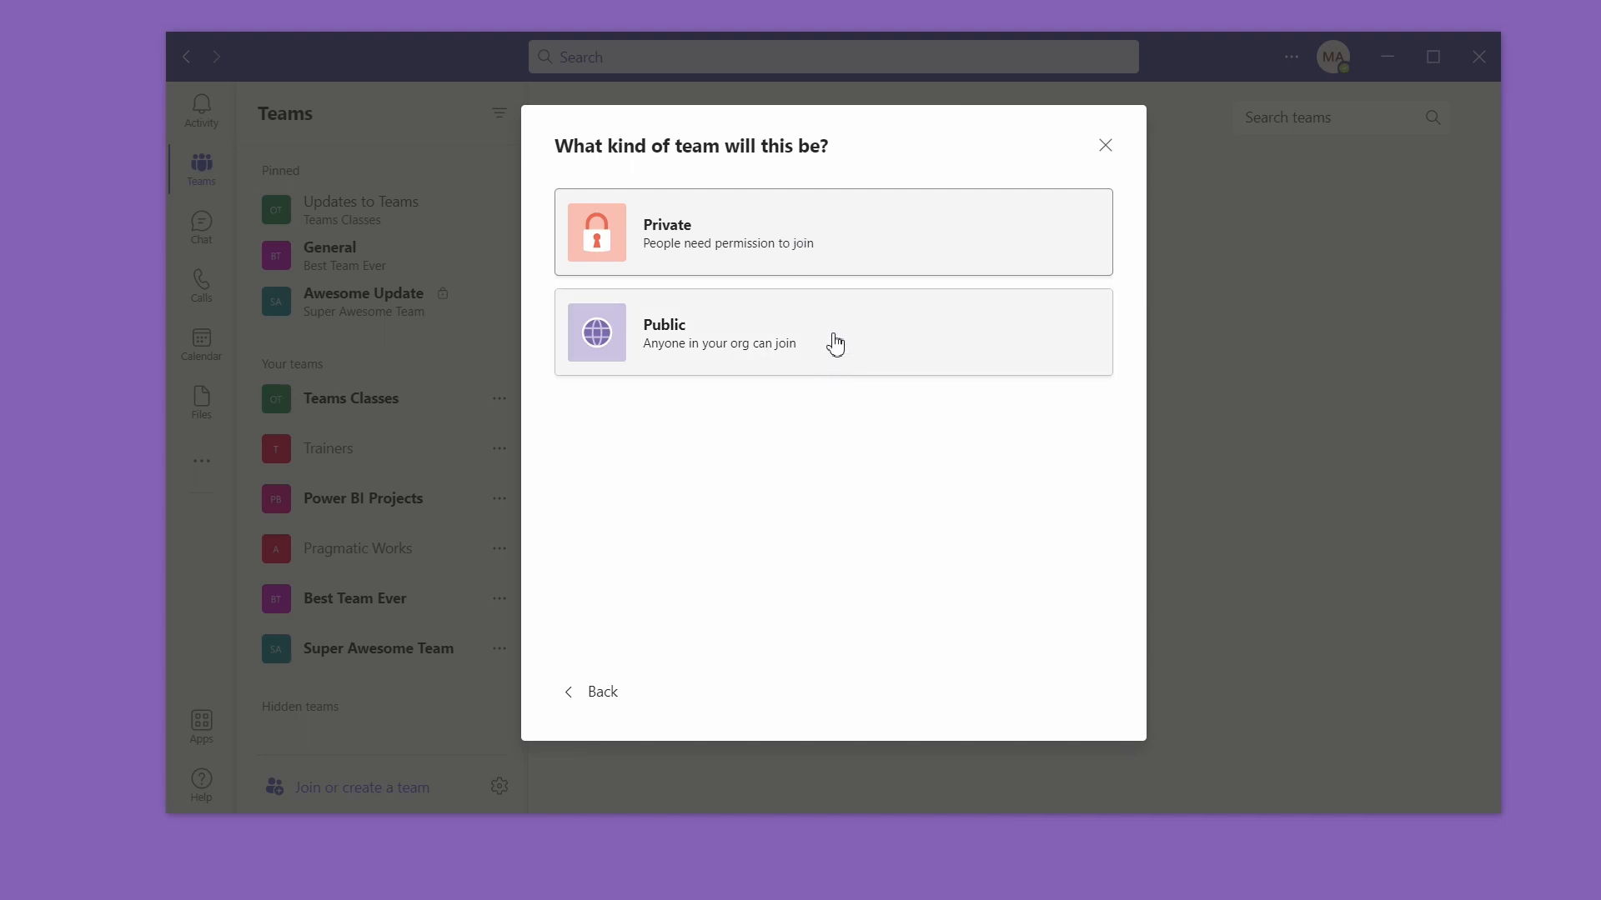
{"action": "left_click", "coordinate": [804, 365]}
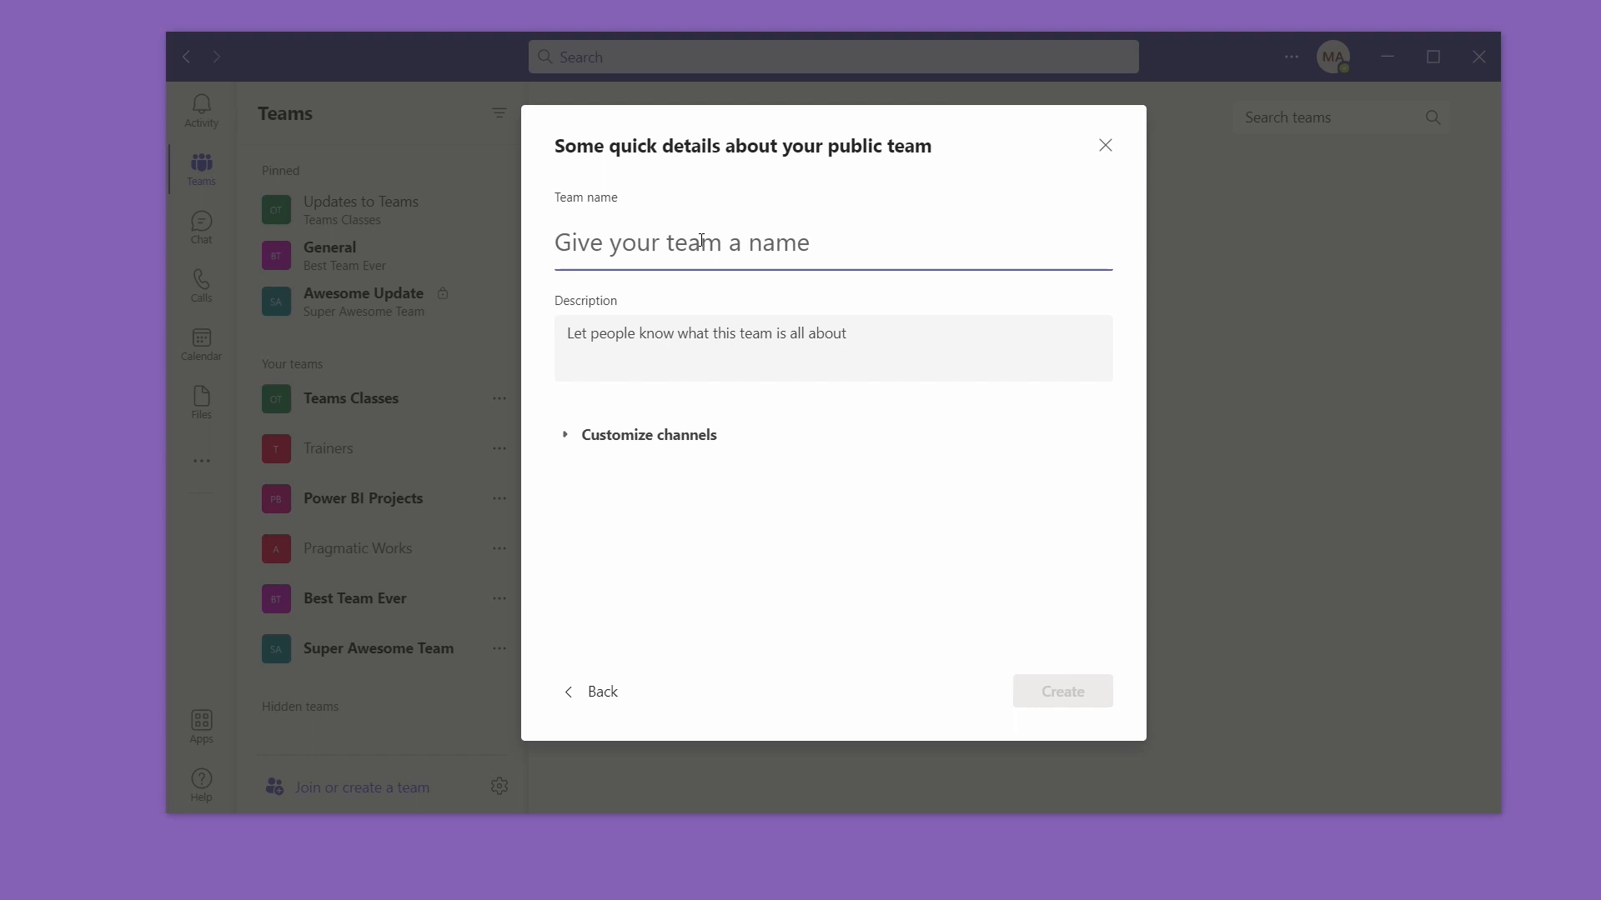
Step: Name the new team YouTube Training and leave its description blank
{"action": "type", "text": "Y"}
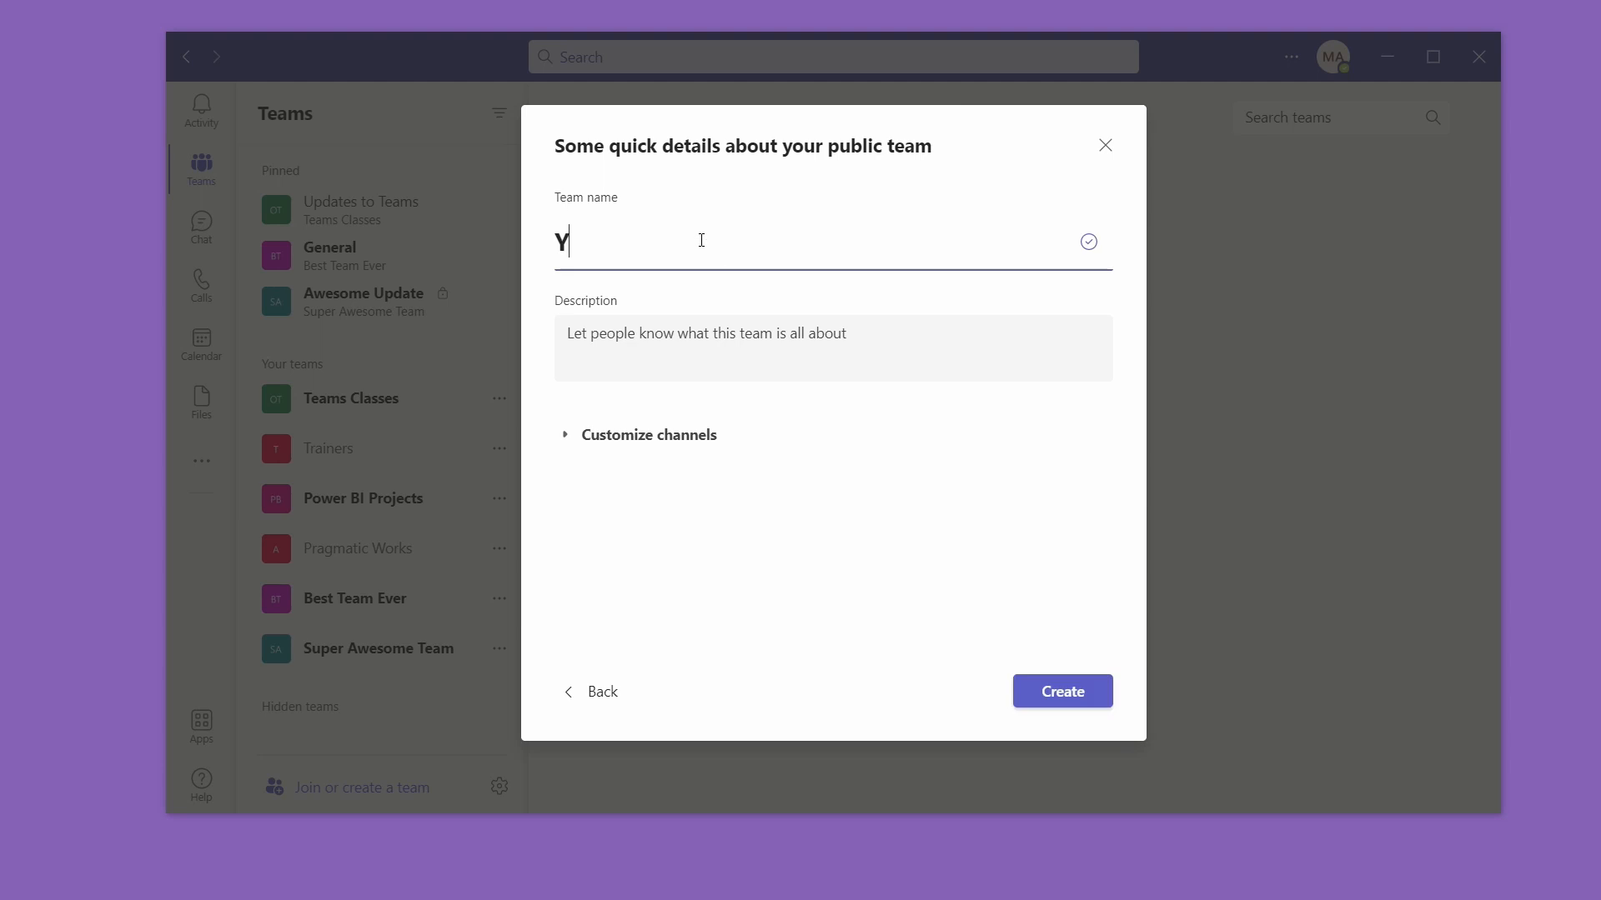
{"action": "type", "text": "ouTube Training"}
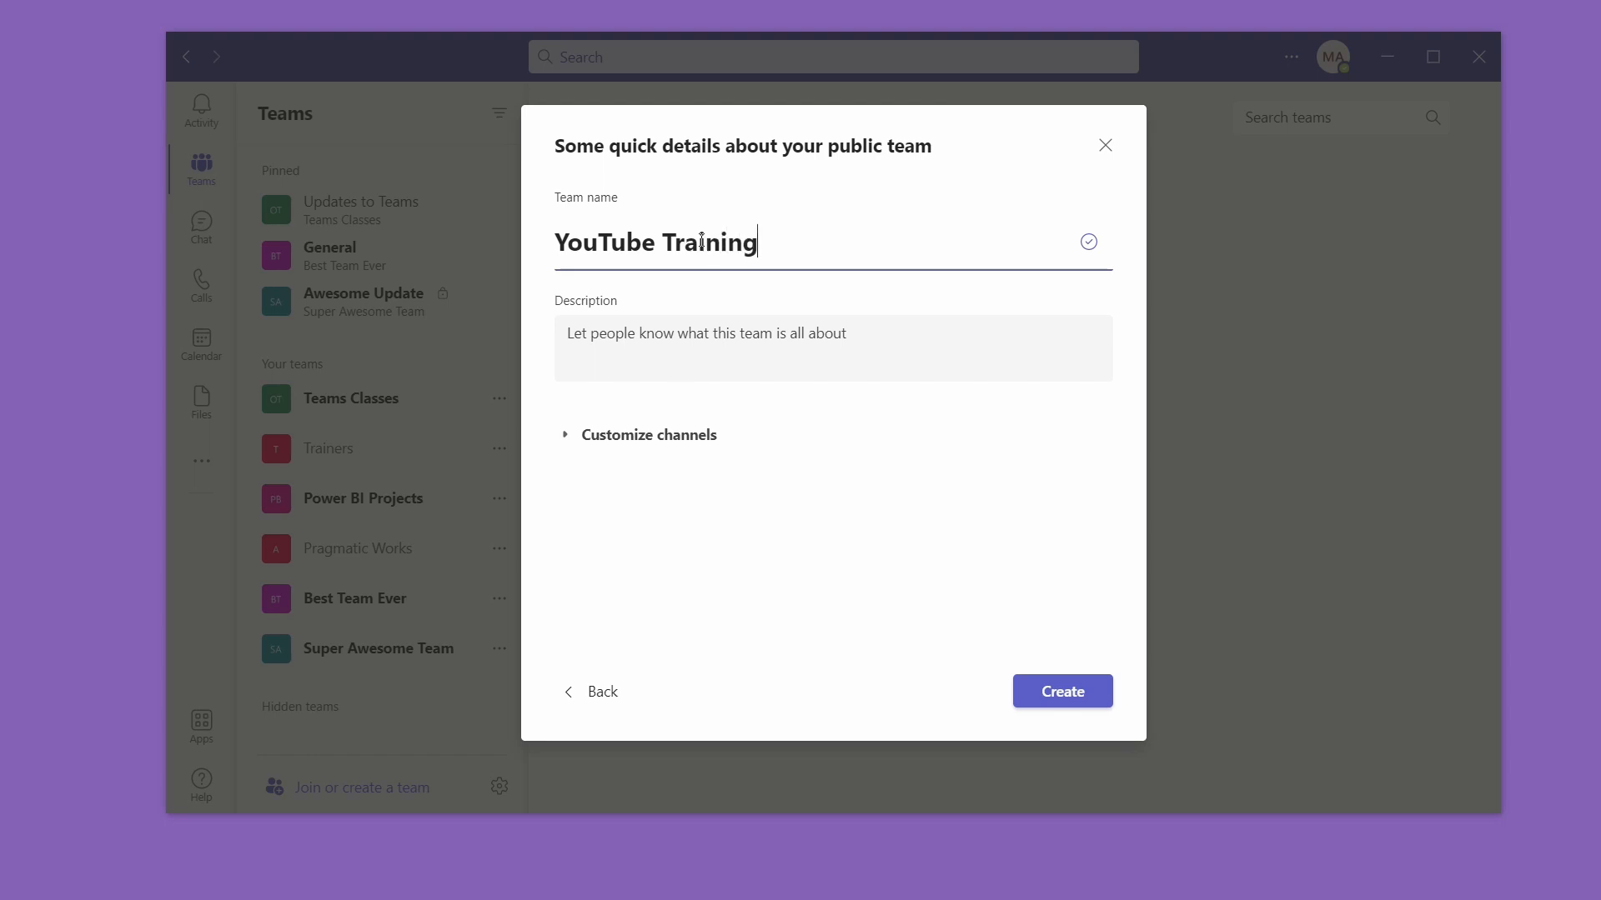
{"action": "left_click", "coordinate": [674, 342]}
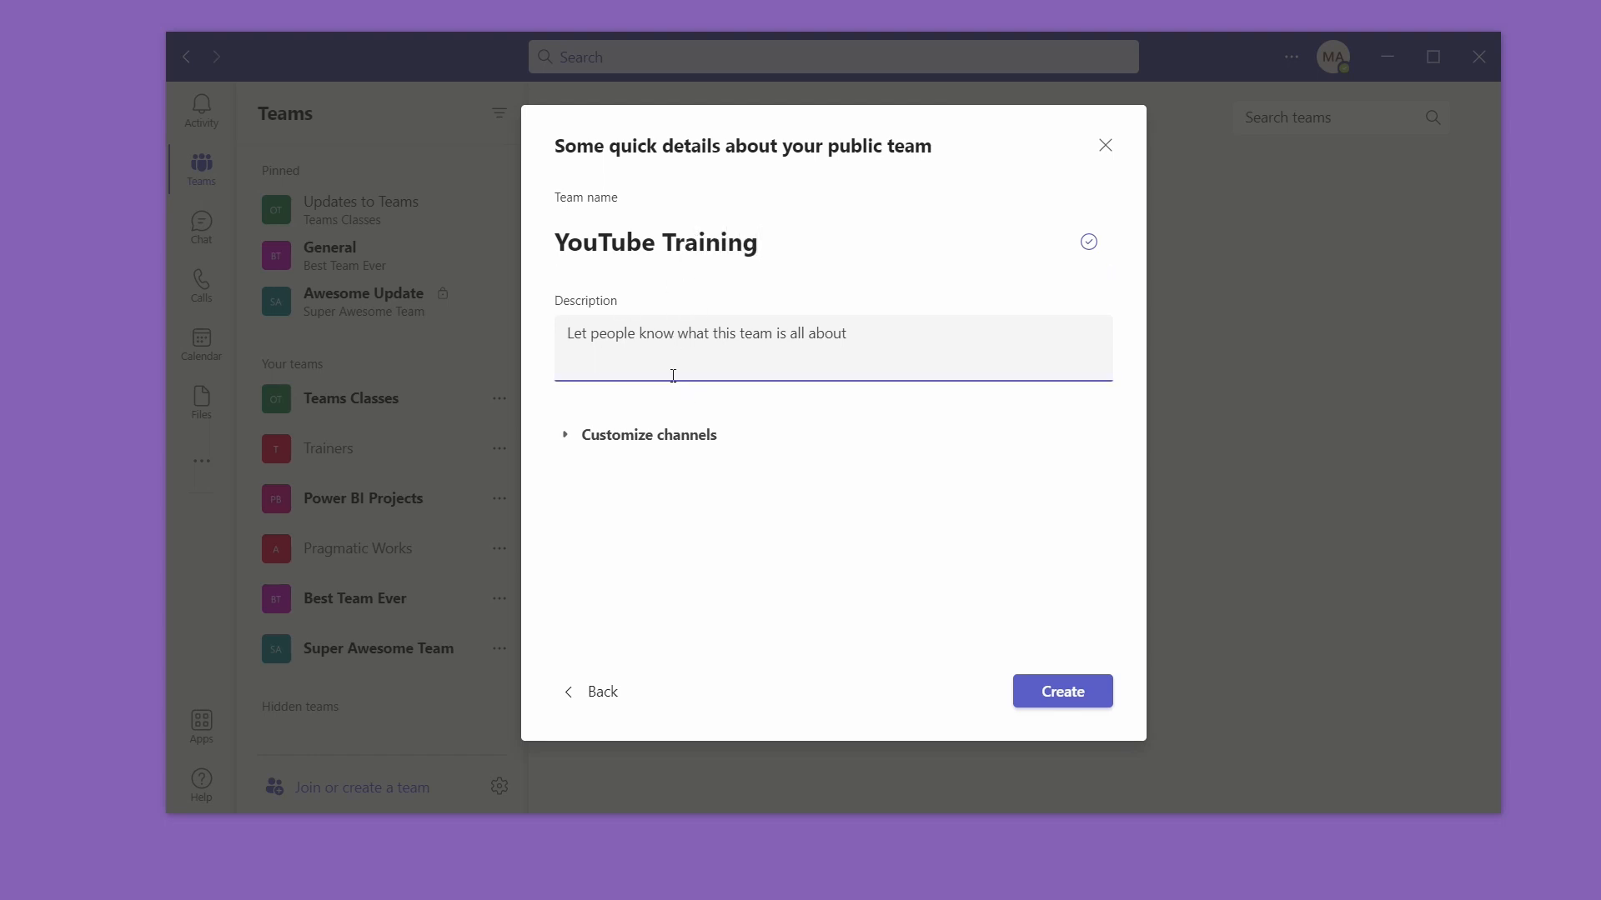
Step: Review the customizable channel names without renaming them, create the team and skip adding members
{"action": "left_click", "coordinate": [565, 434]}
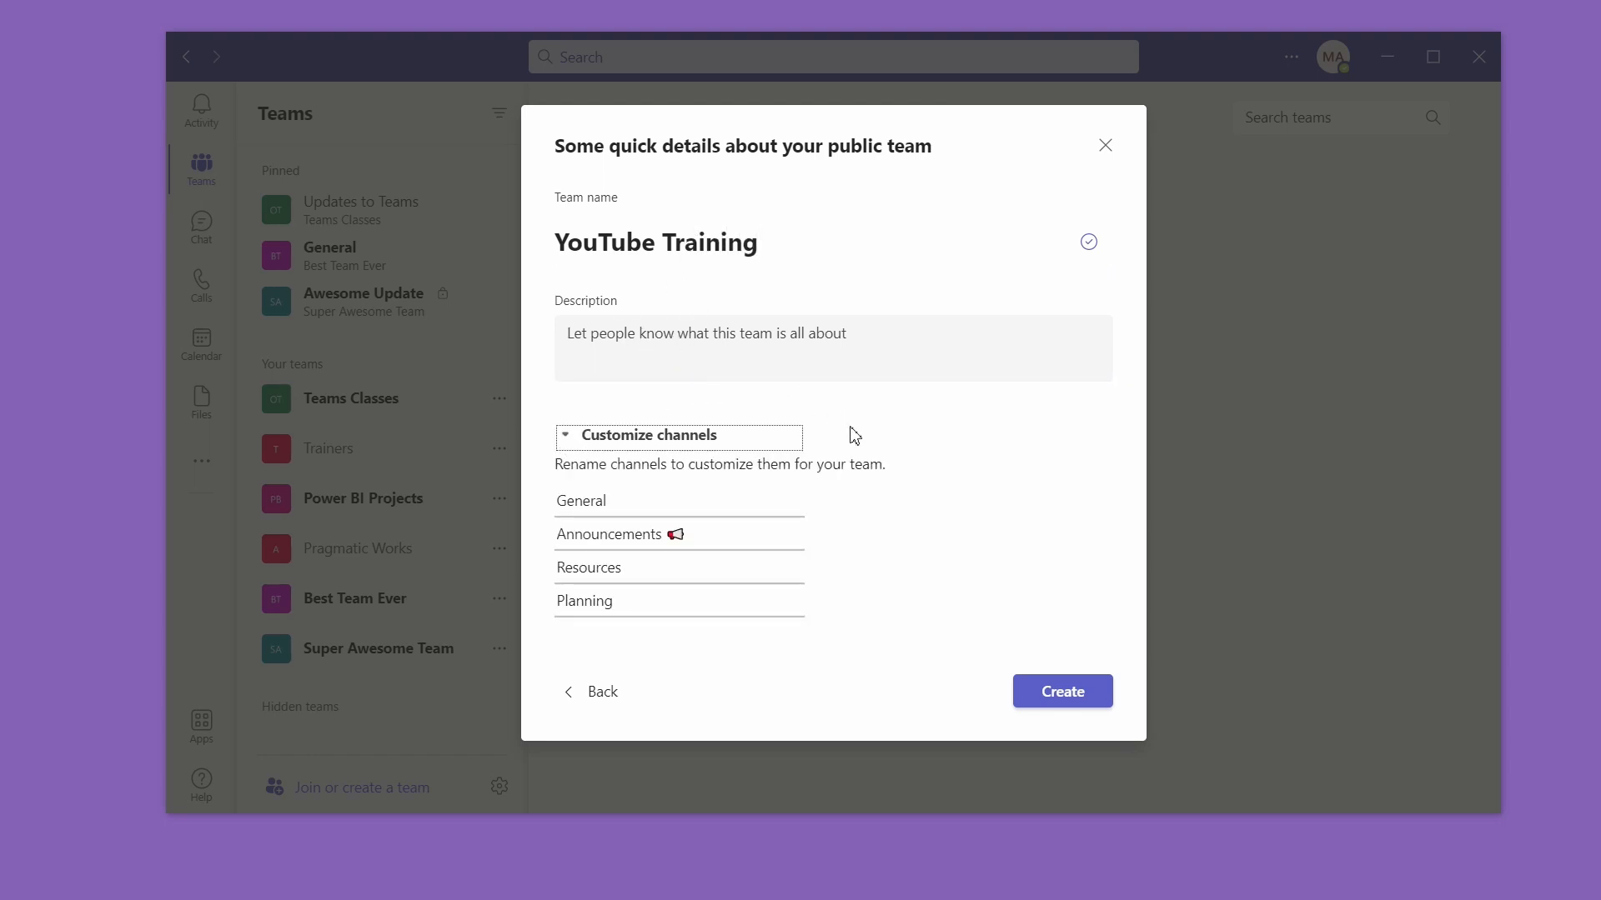
{"action": "left_click", "coordinate": [725, 534]}
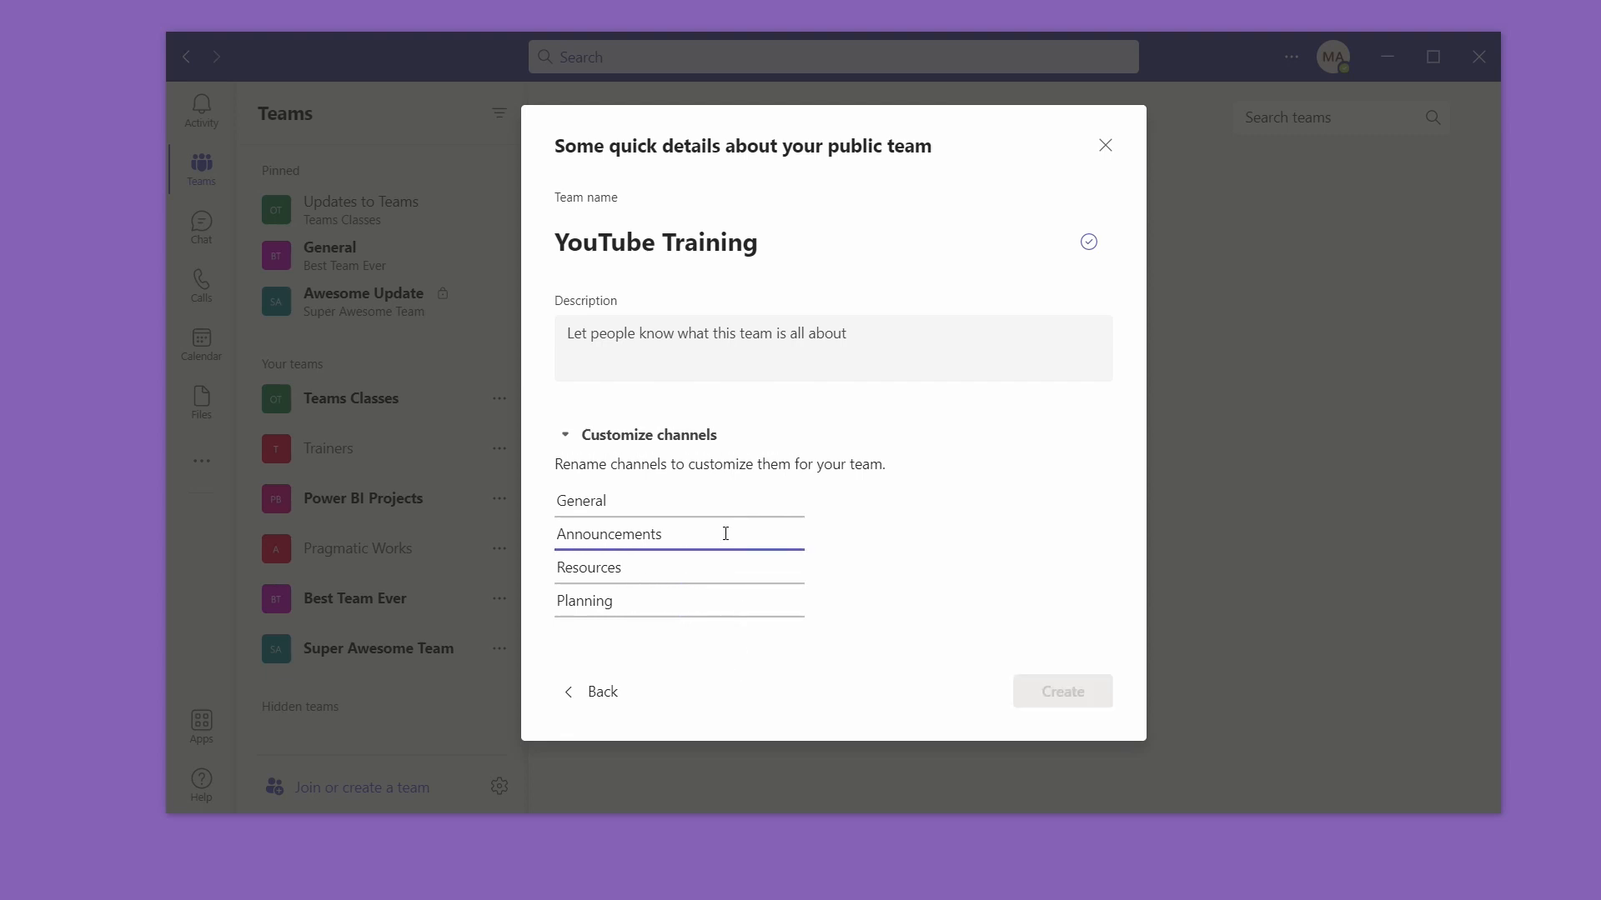
{"action": "mouse_move", "coordinate": [636, 488]}
{"action": "left_click", "coordinate": [628, 601]}
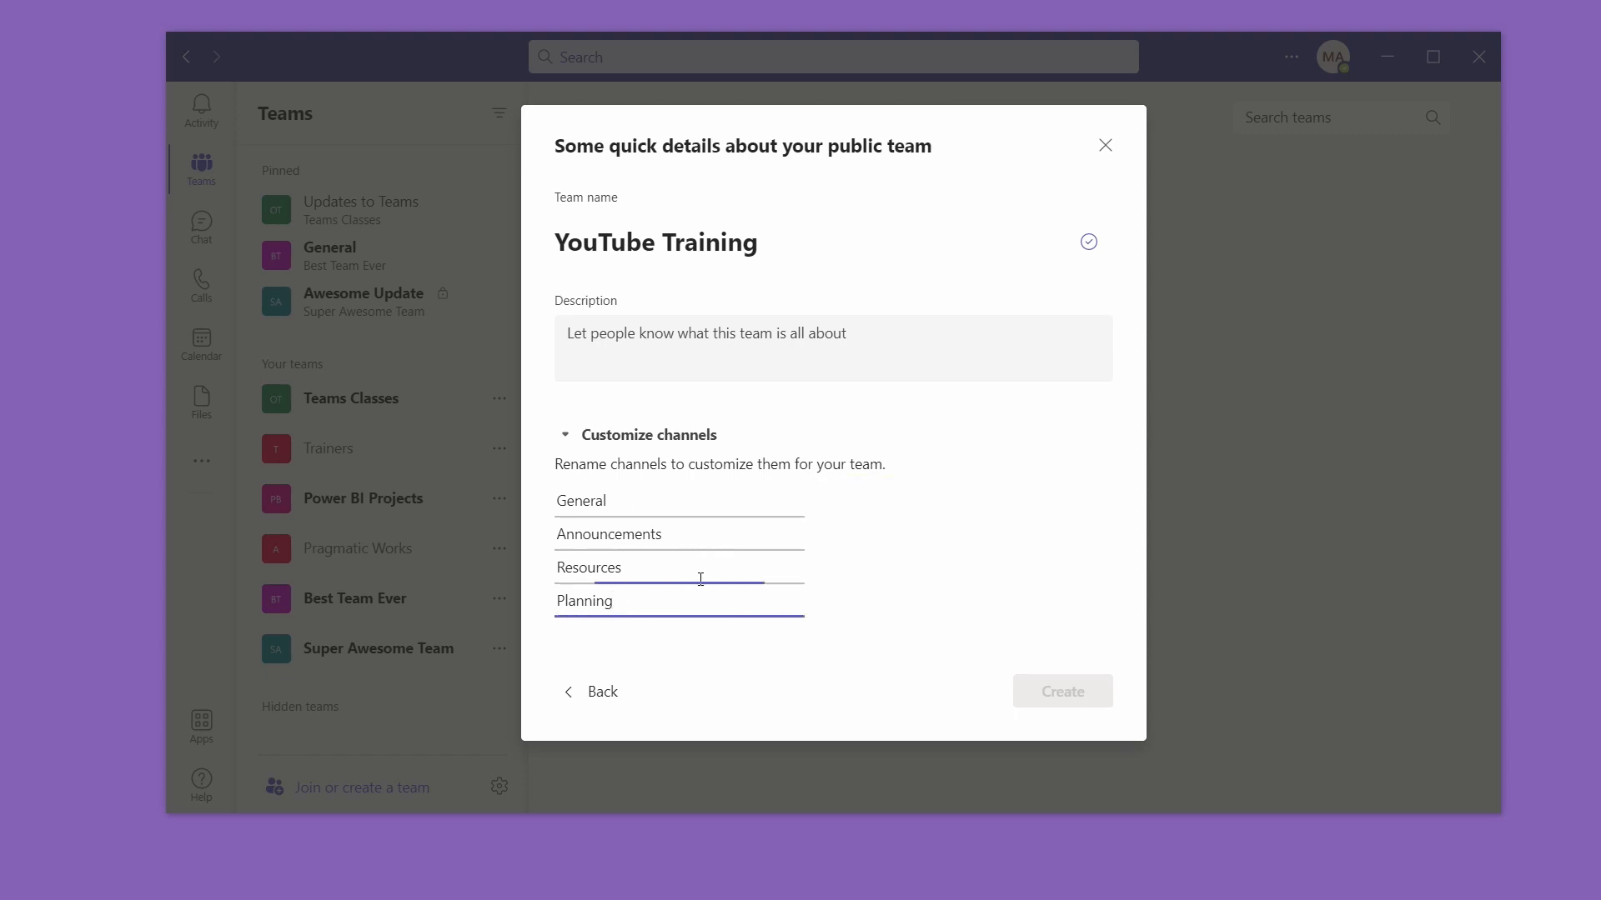
{"action": "left_click", "coordinate": [982, 554]}
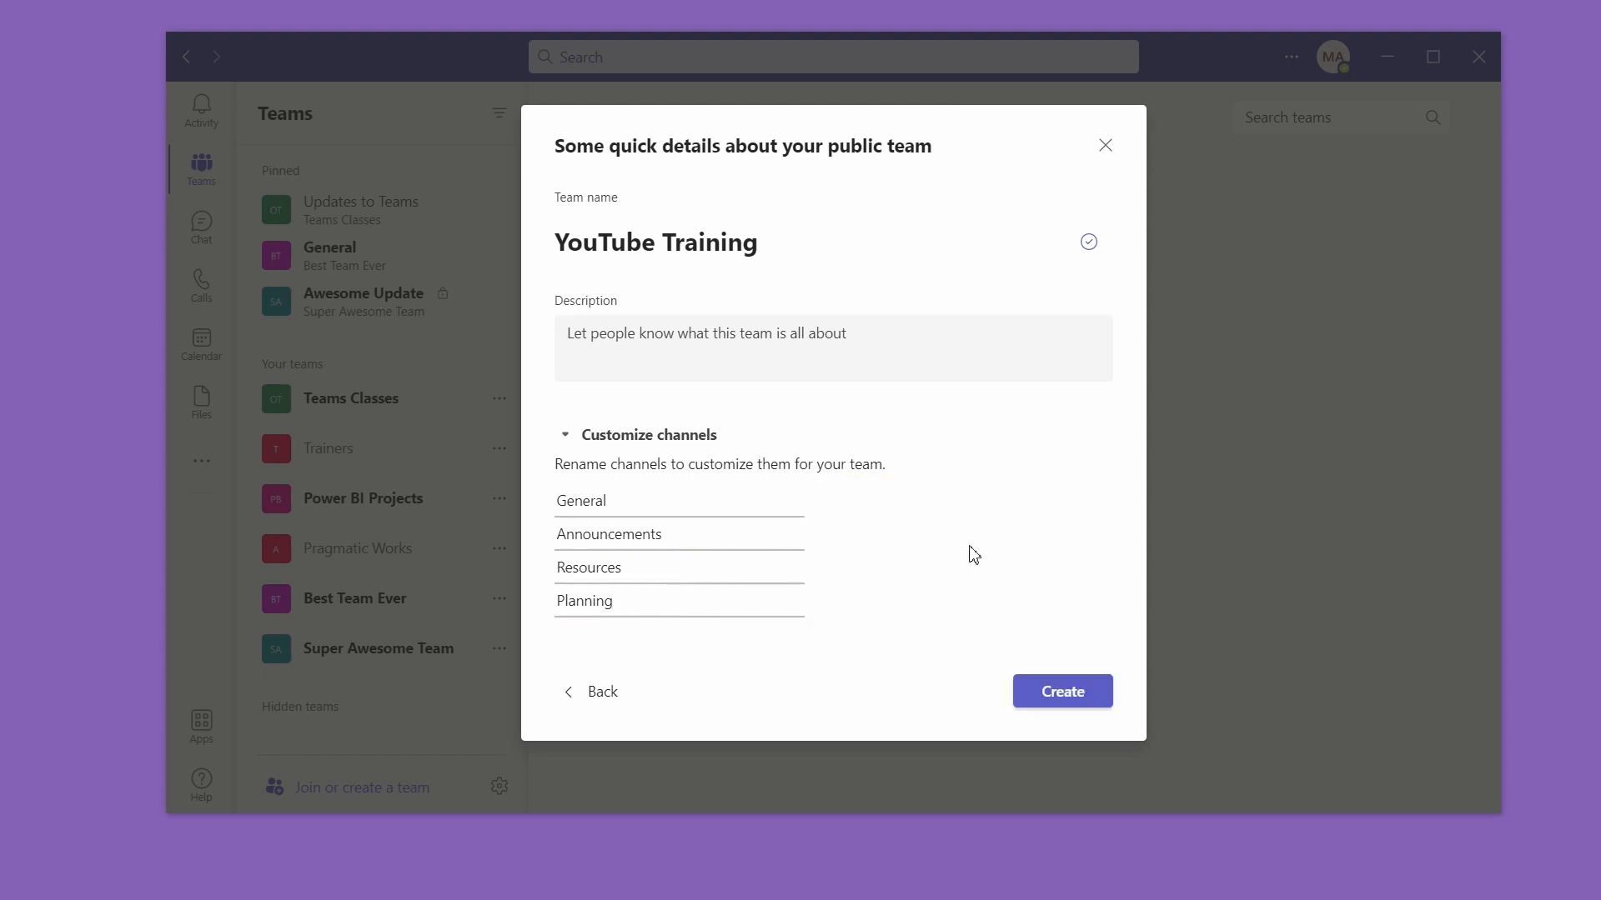
{"action": "left_click", "coordinate": [1071, 698]}
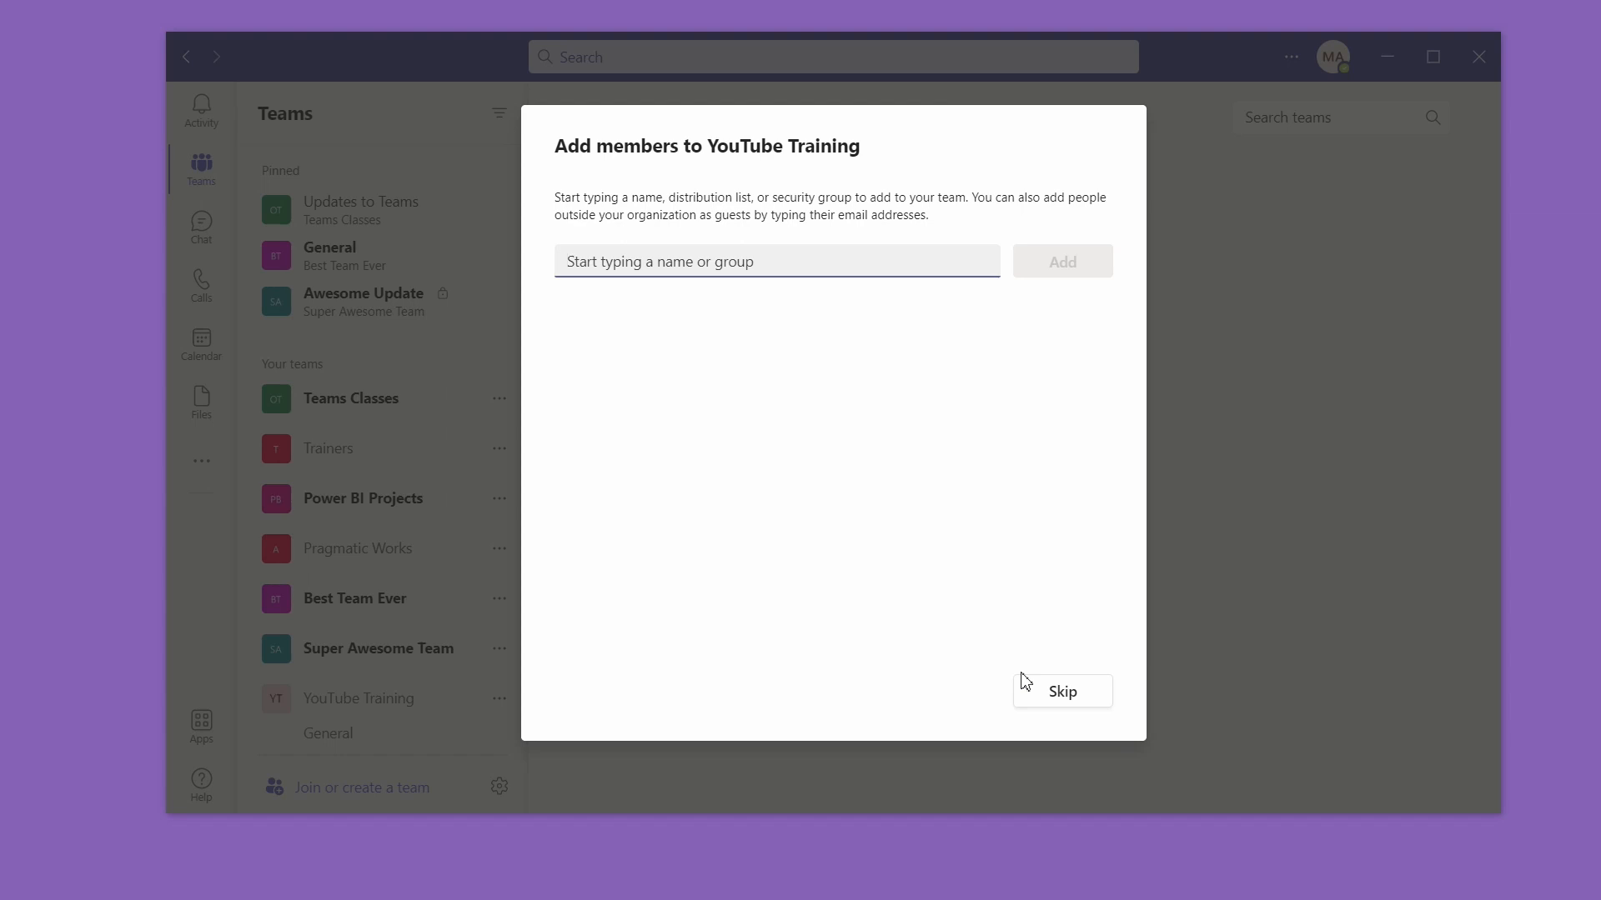
{"action": "left_click", "coordinate": [1042, 700]}
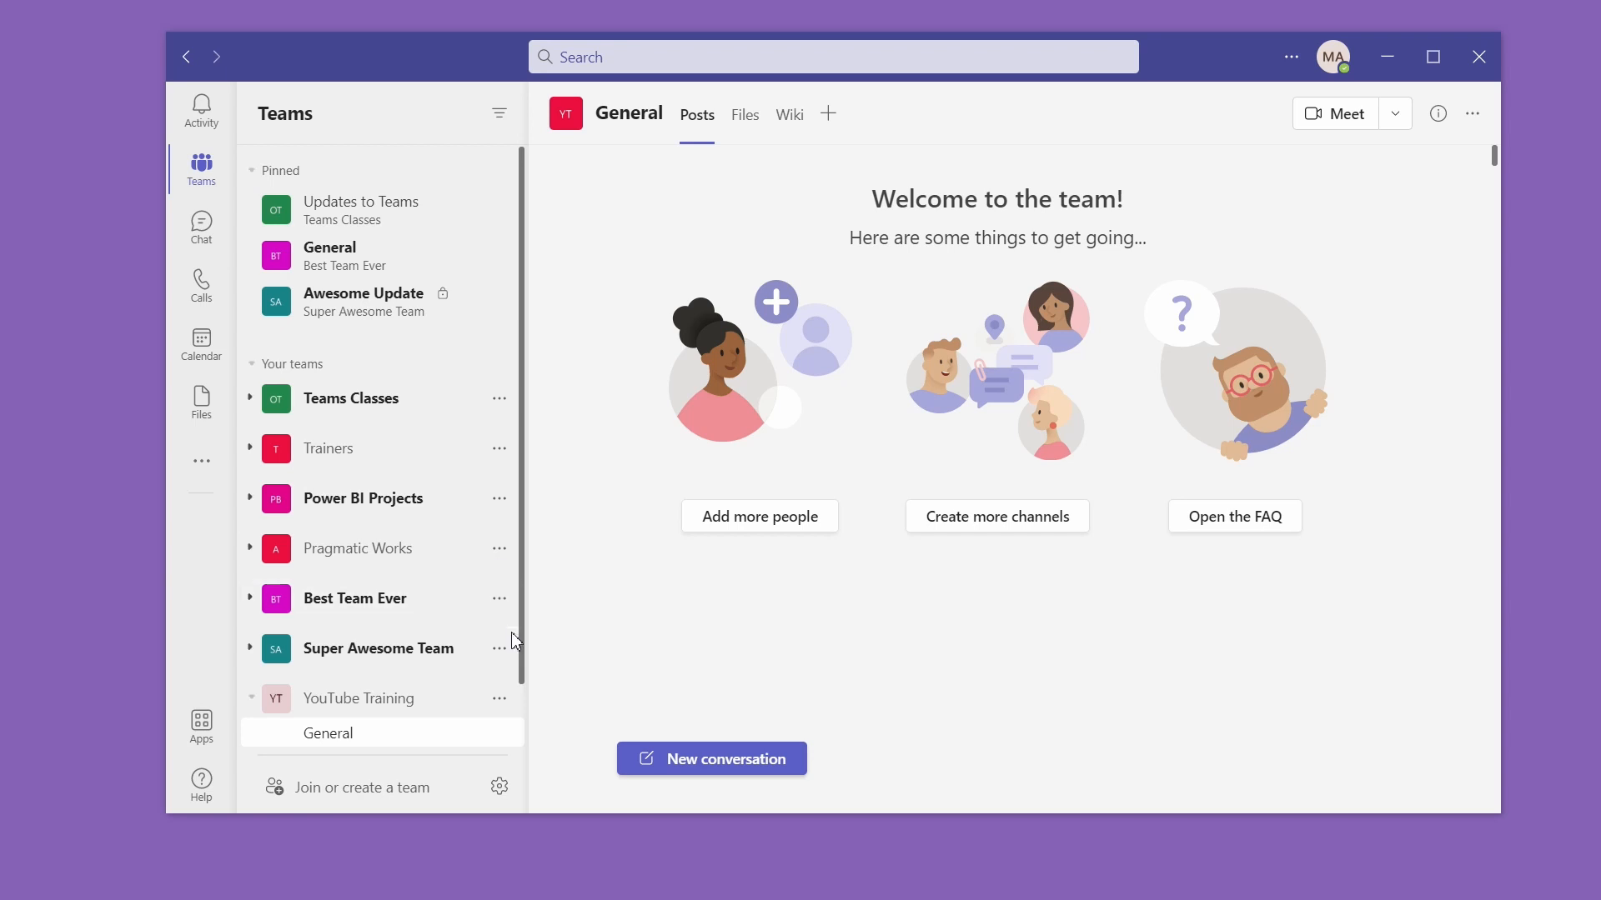
Step: Show the hidden Announcements and Planning channels in the YouTube Training team's channel list
{"action": "left_click", "coordinate": [431, 683]}
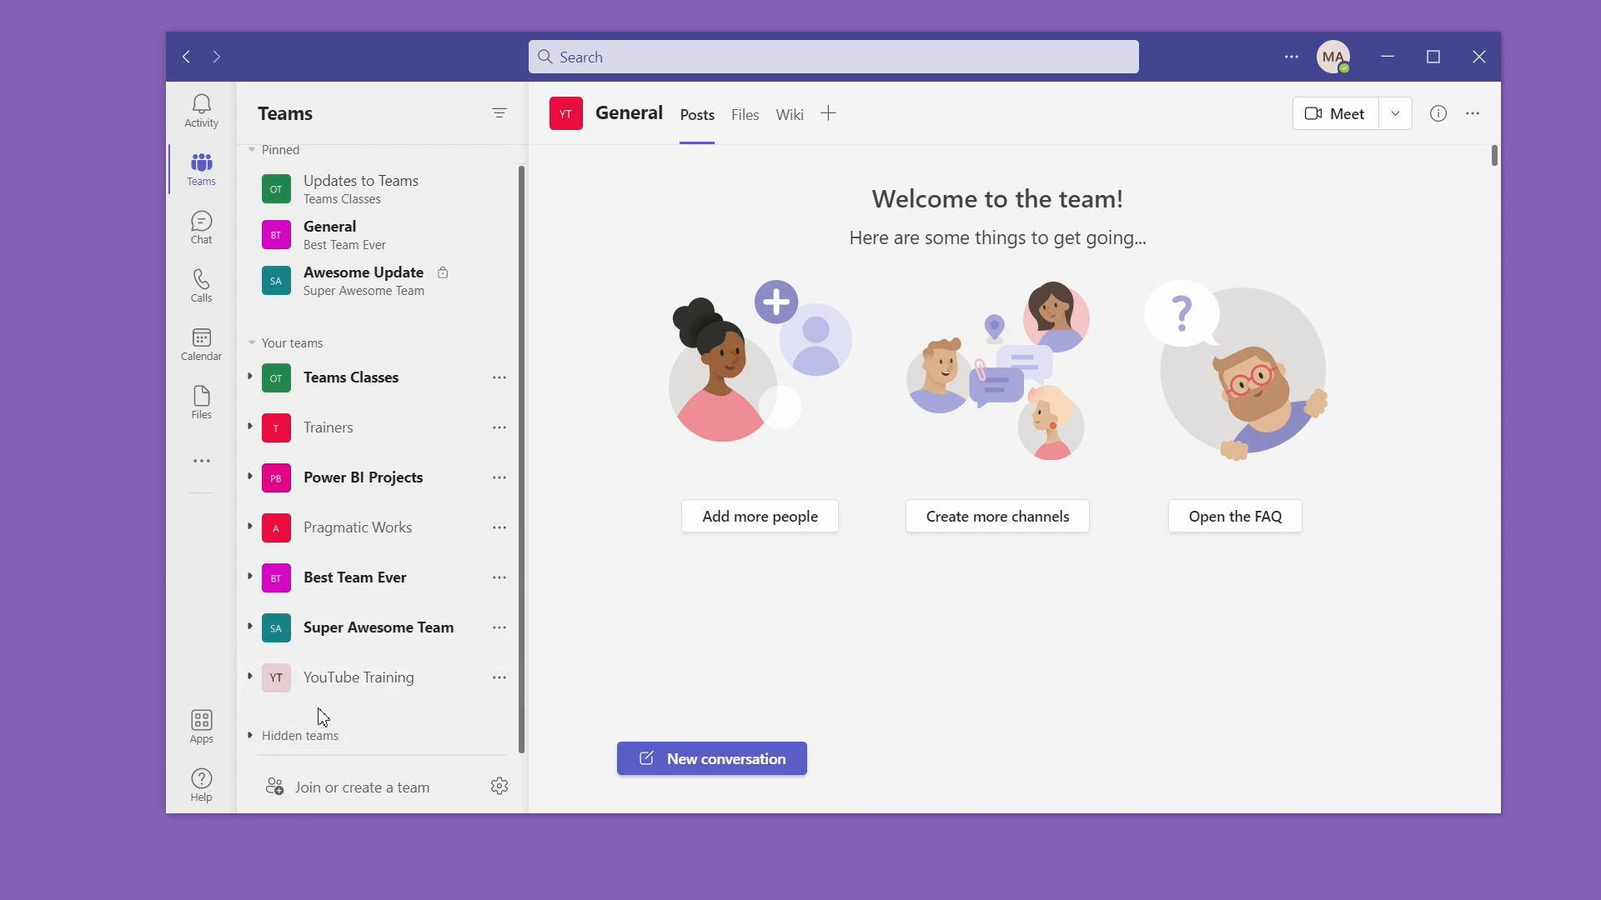
{"action": "left_click", "coordinate": [251, 688]}
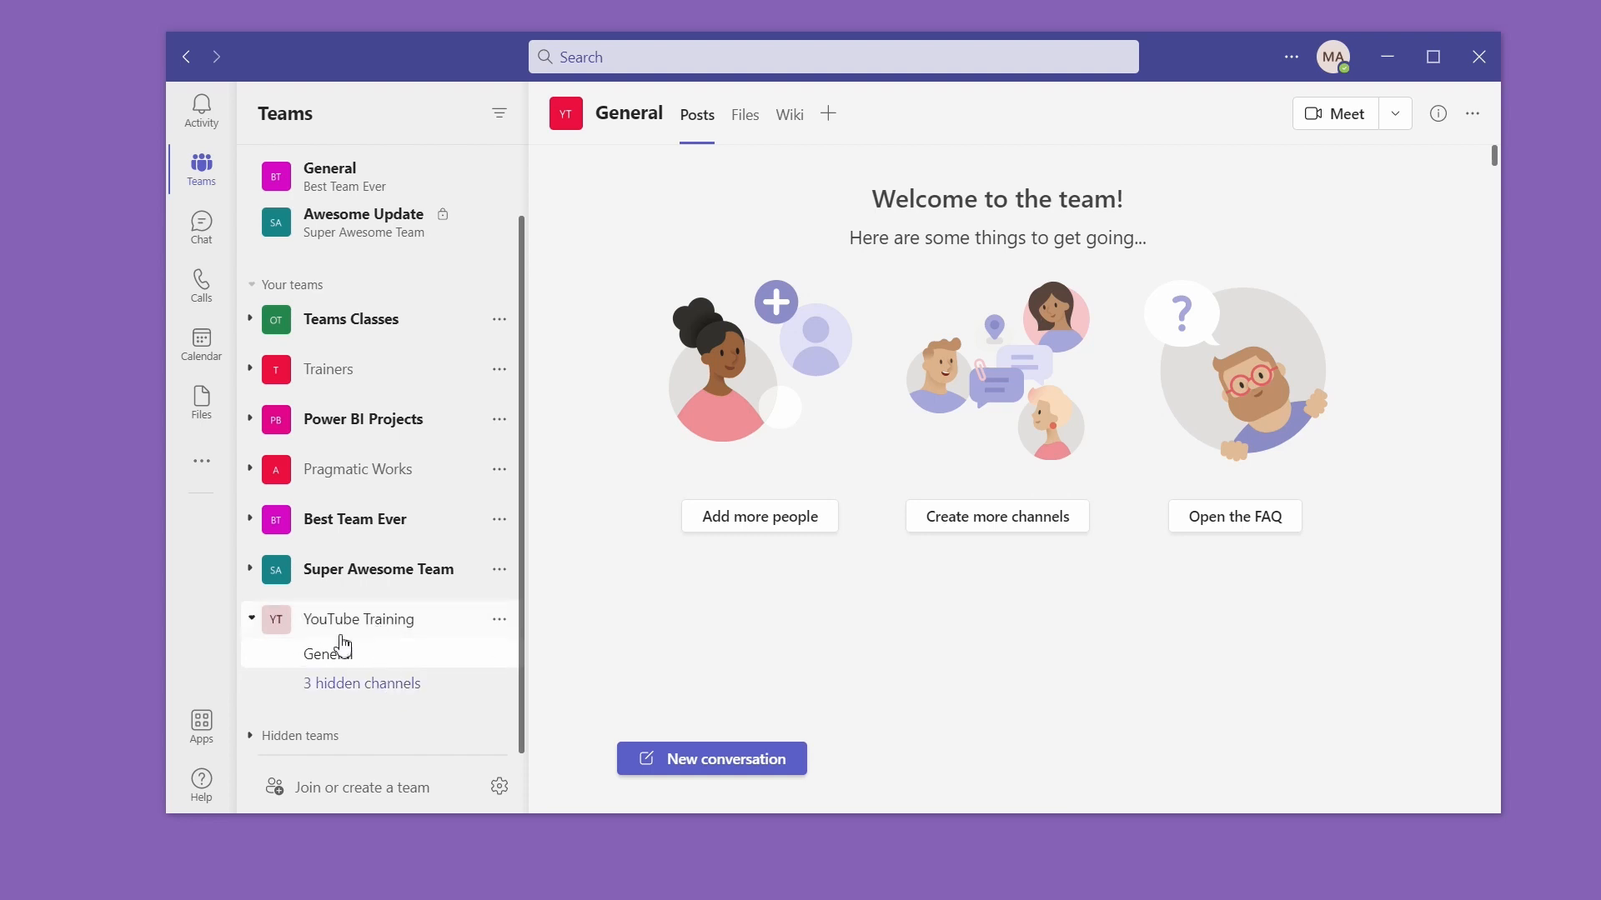
{"action": "left_click", "coordinate": [382, 687]}
{"action": "mouse_move", "coordinate": [665, 661]}
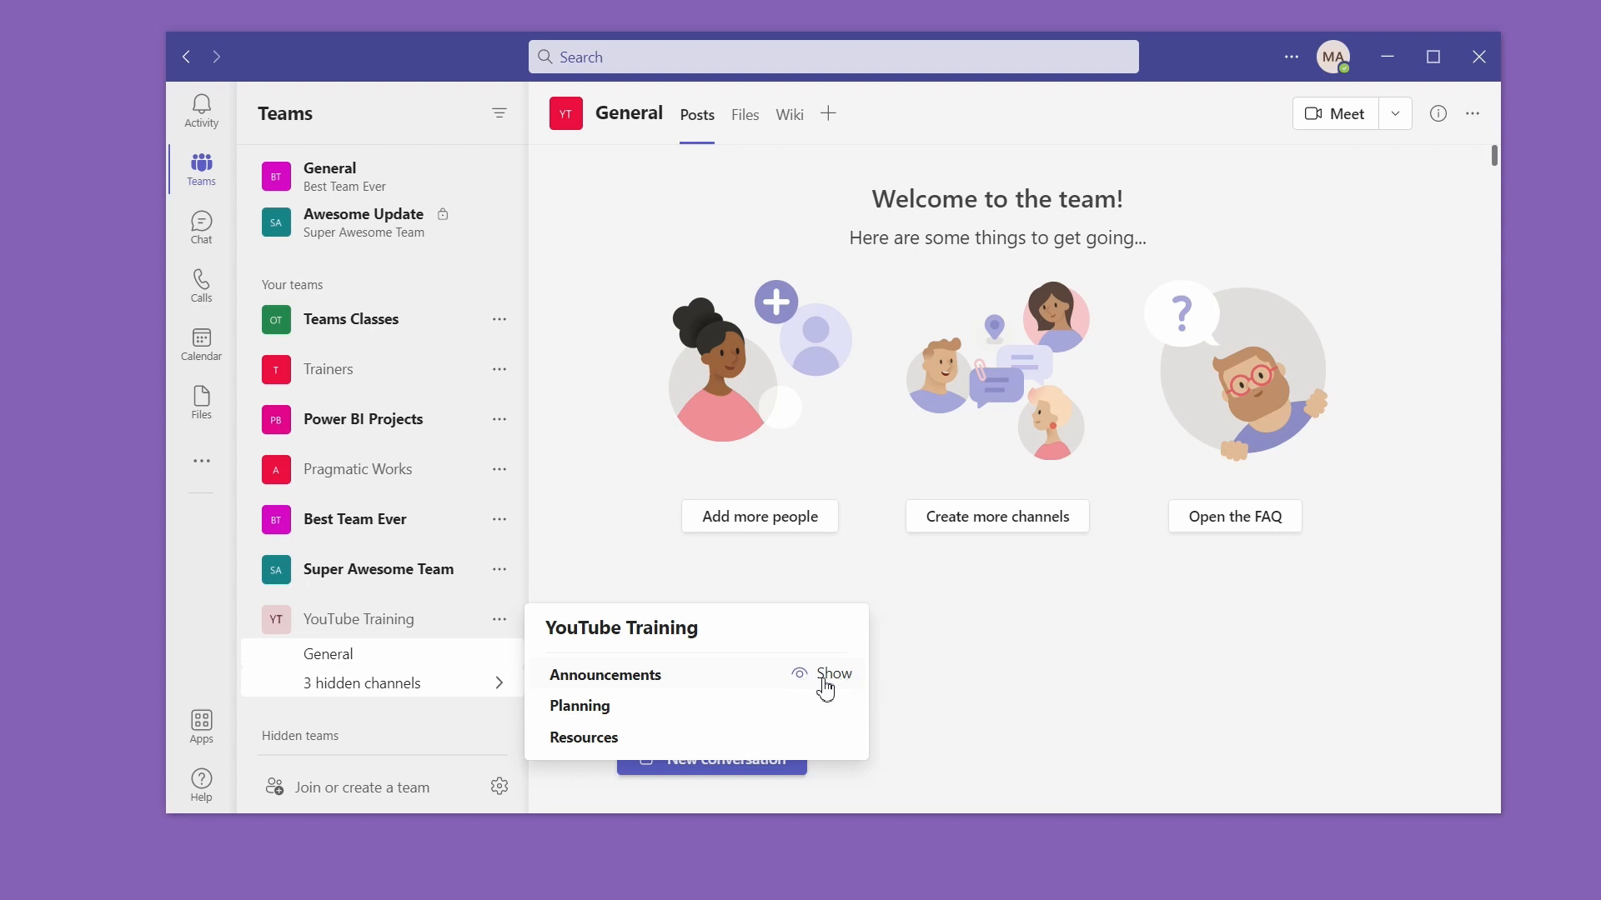
{"action": "left_click", "coordinate": [823, 680]}
{"action": "left_click", "coordinate": [490, 714]}
{"action": "mouse_move", "coordinate": [730, 731]}
{"action": "left_click", "coordinate": [843, 731]}
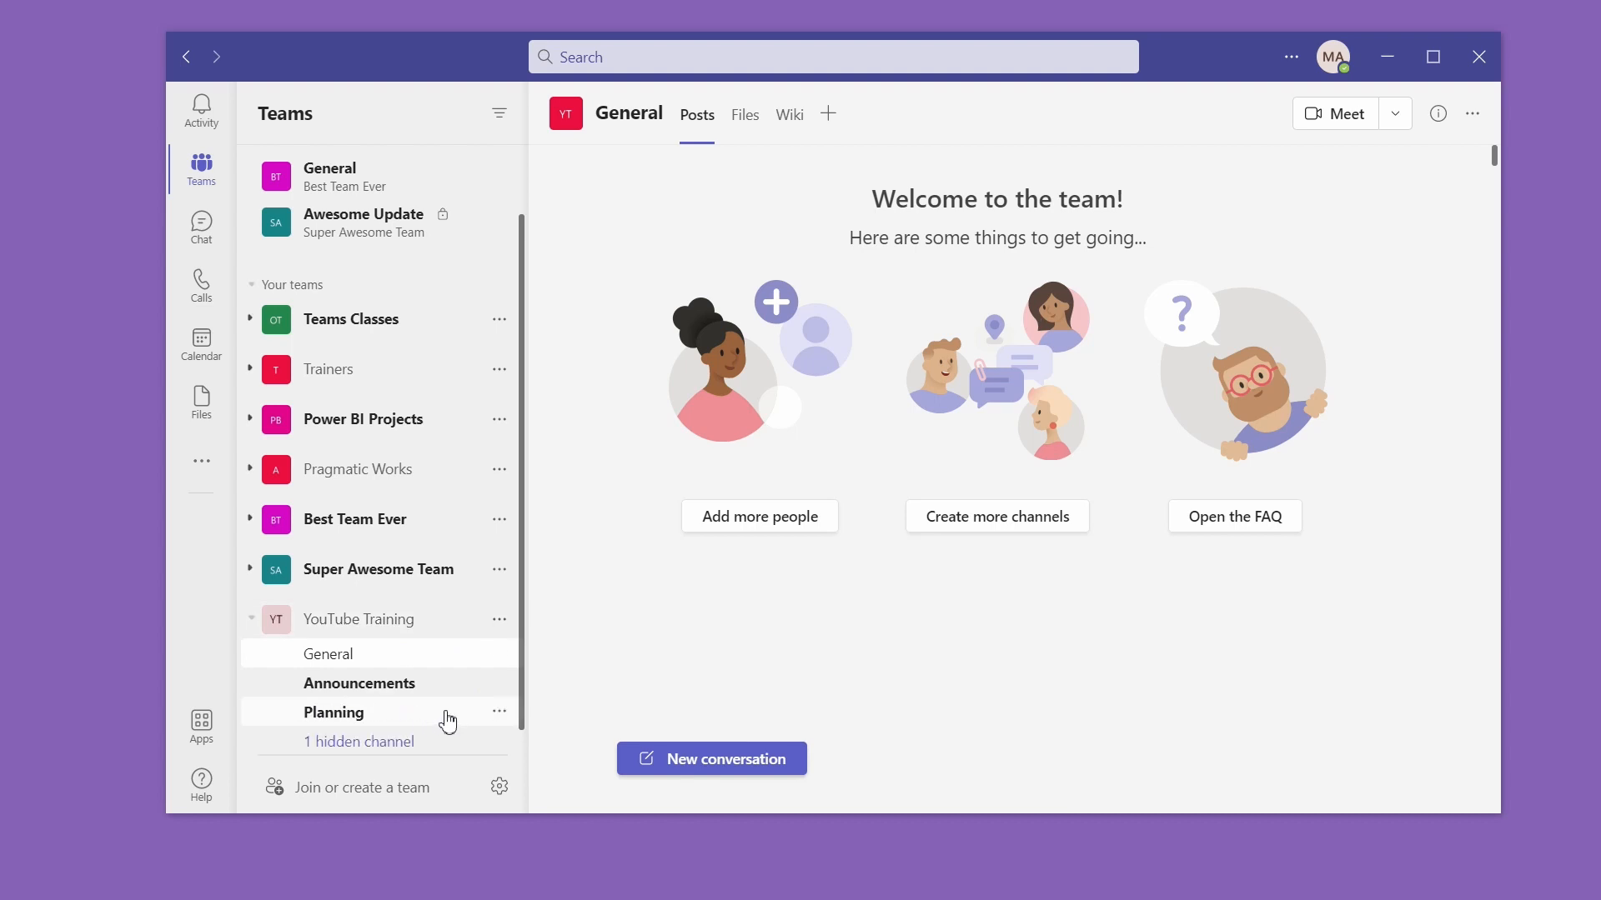
Step: Open the Planning channel of YouTube Training and hide the Announcements channel
{"action": "left_click", "coordinate": [475, 722]}
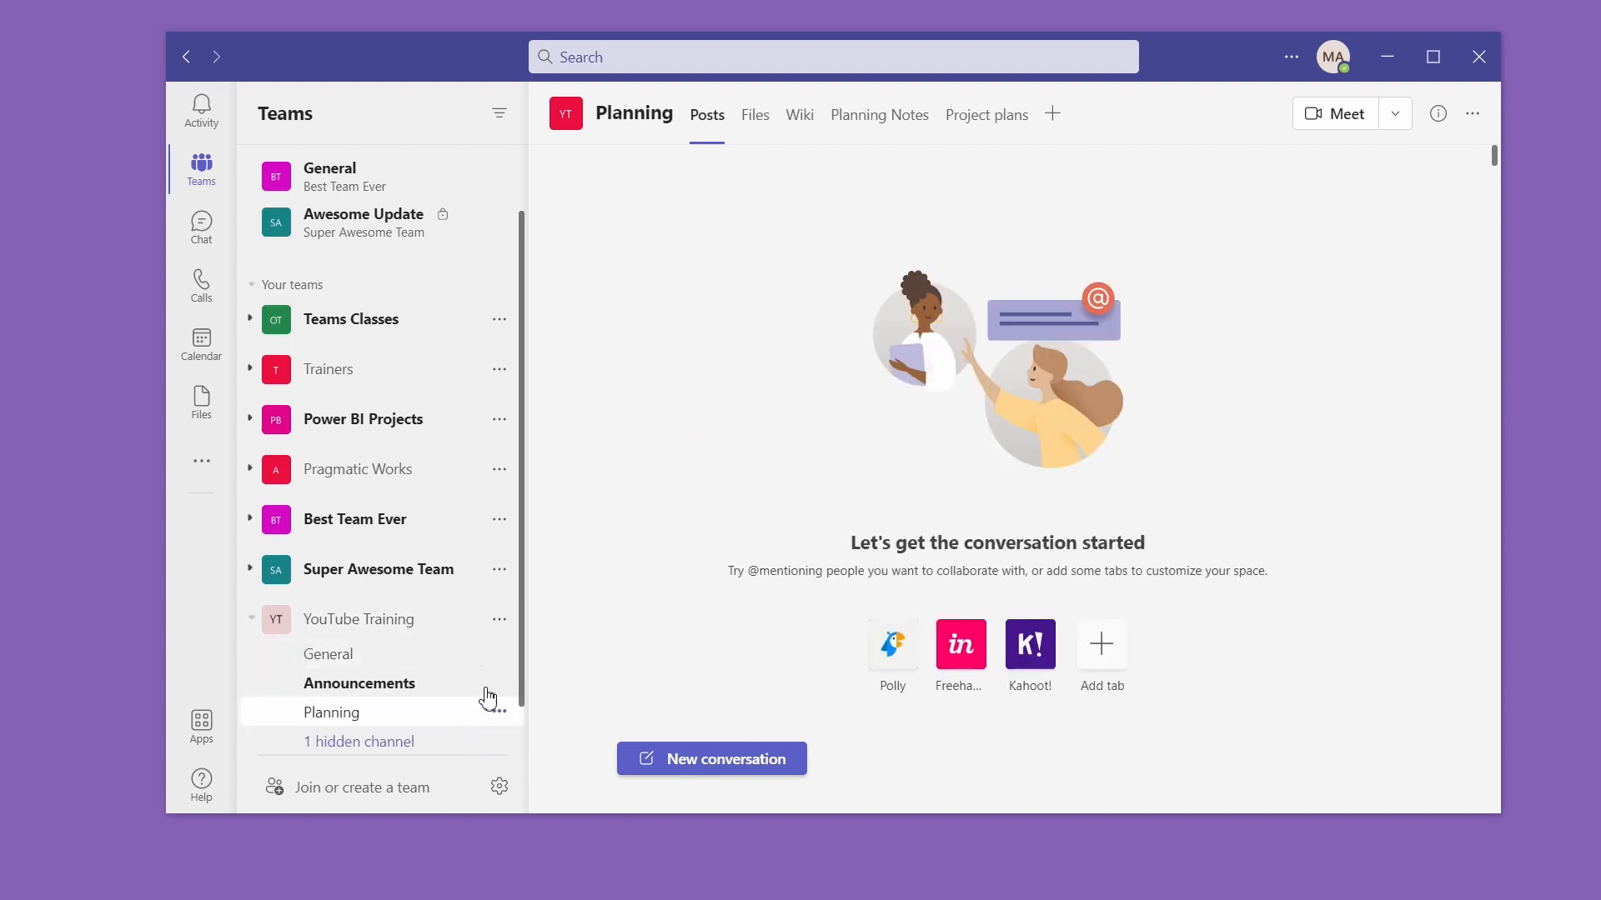
{"action": "left_click", "coordinate": [500, 654]}
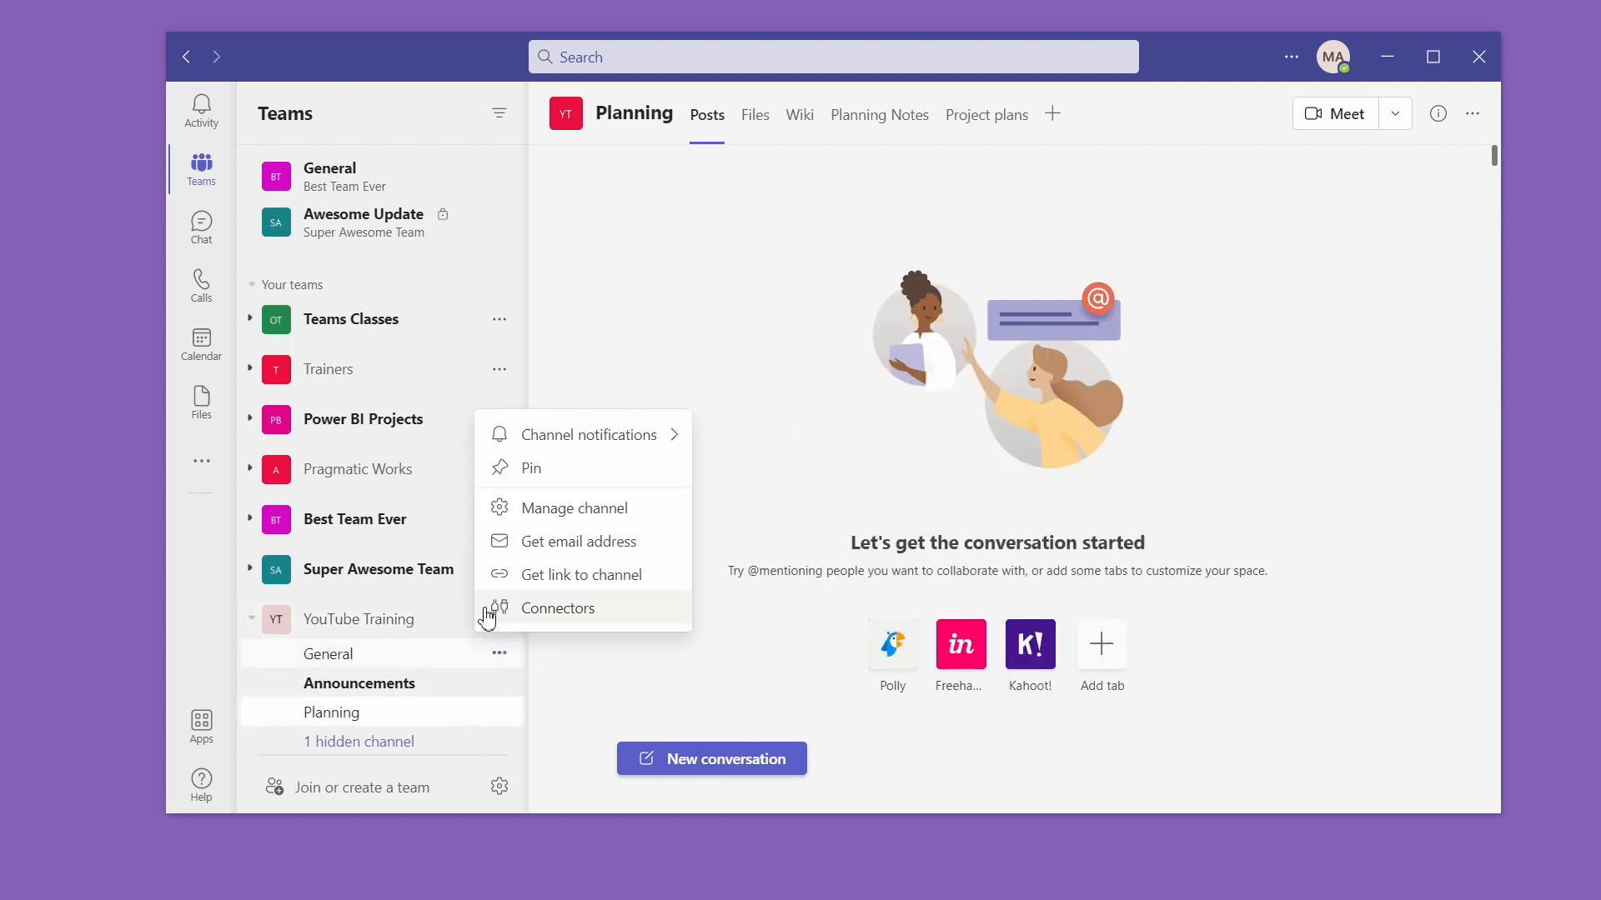
{"action": "left_click", "coordinate": [500, 683]}
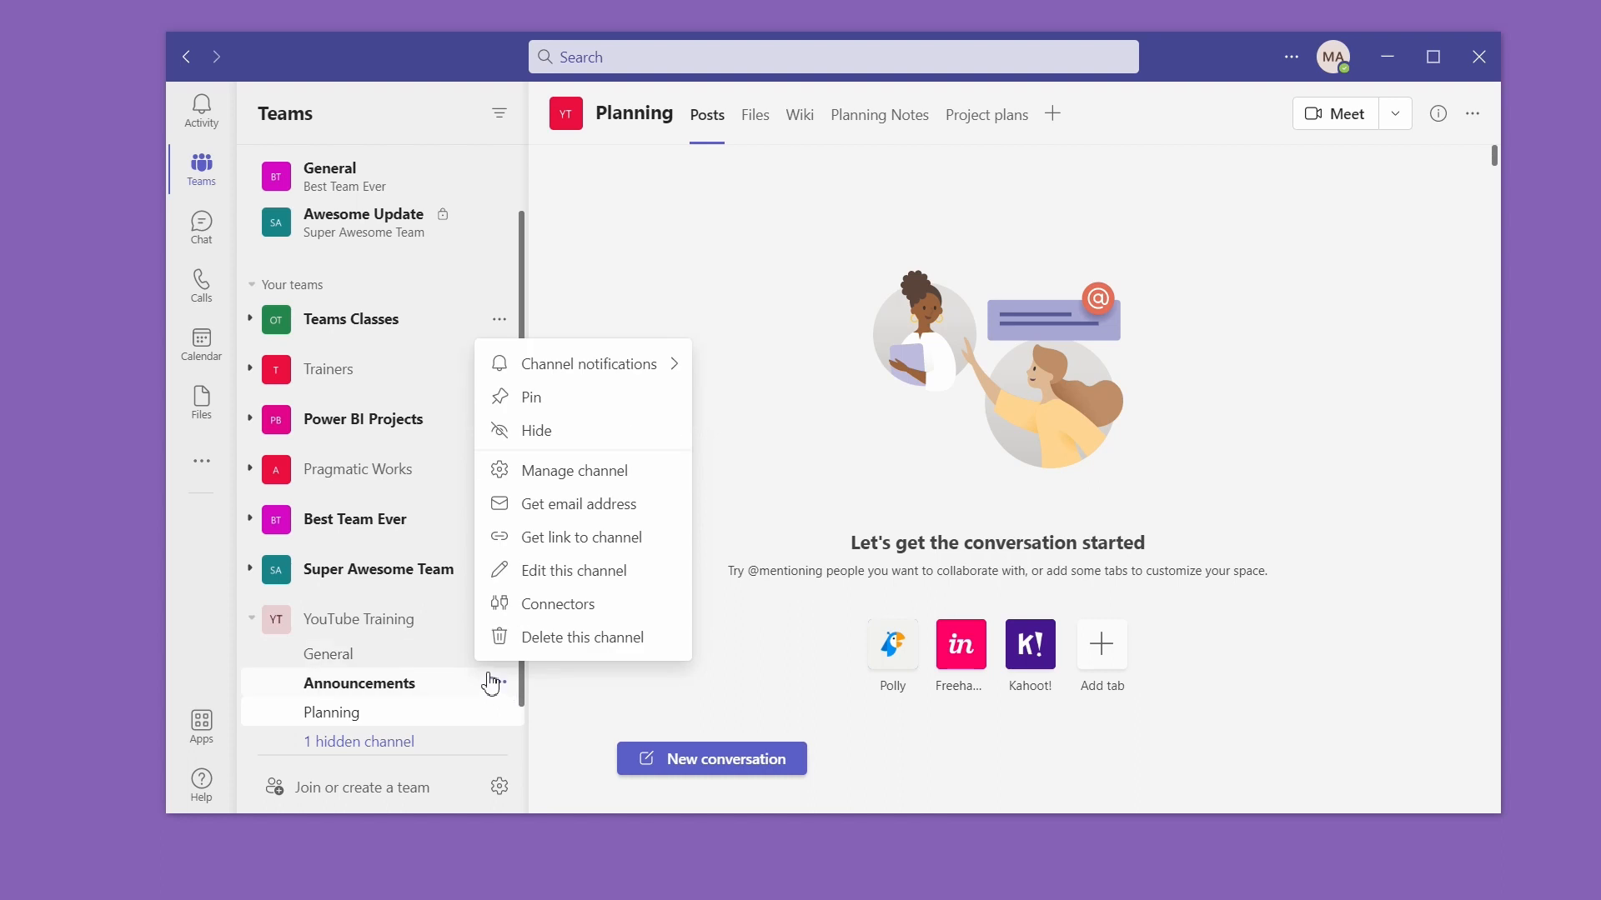
{"action": "left_click", "coordinate": [550, 432]}
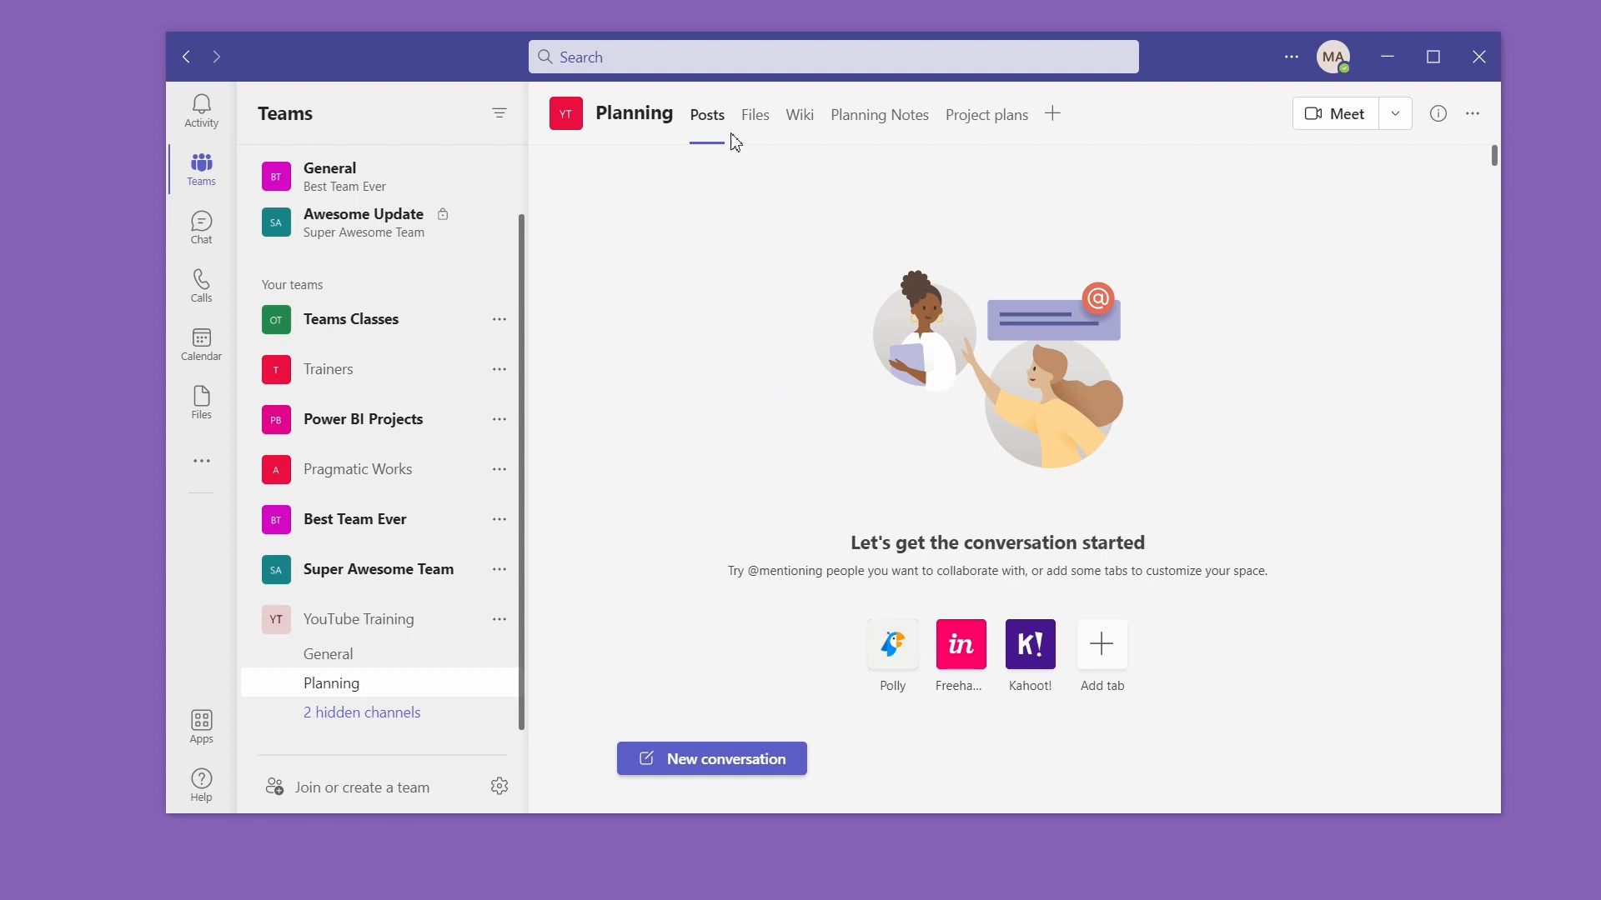
Step: Look through the Planning channel's Files and Wiki, and set up its Planning Notes tab with the default YouTube Training Notebook
{"action": "left_click", "coordinate": [756, 114]}
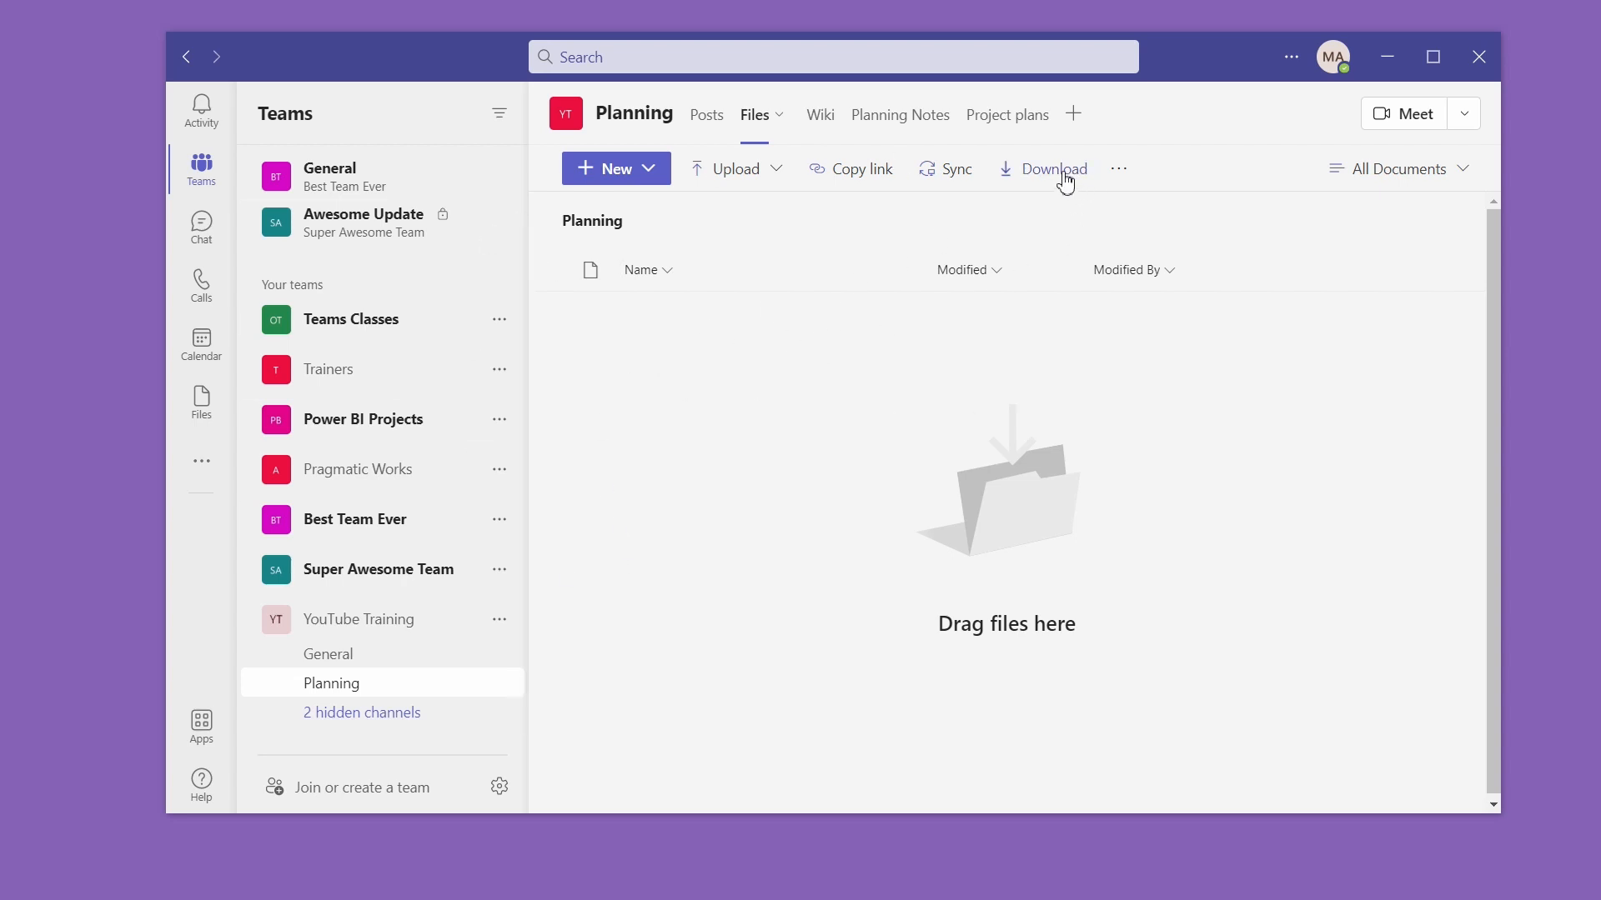
{"action": "left_click", "coordinate": [821, 116]}
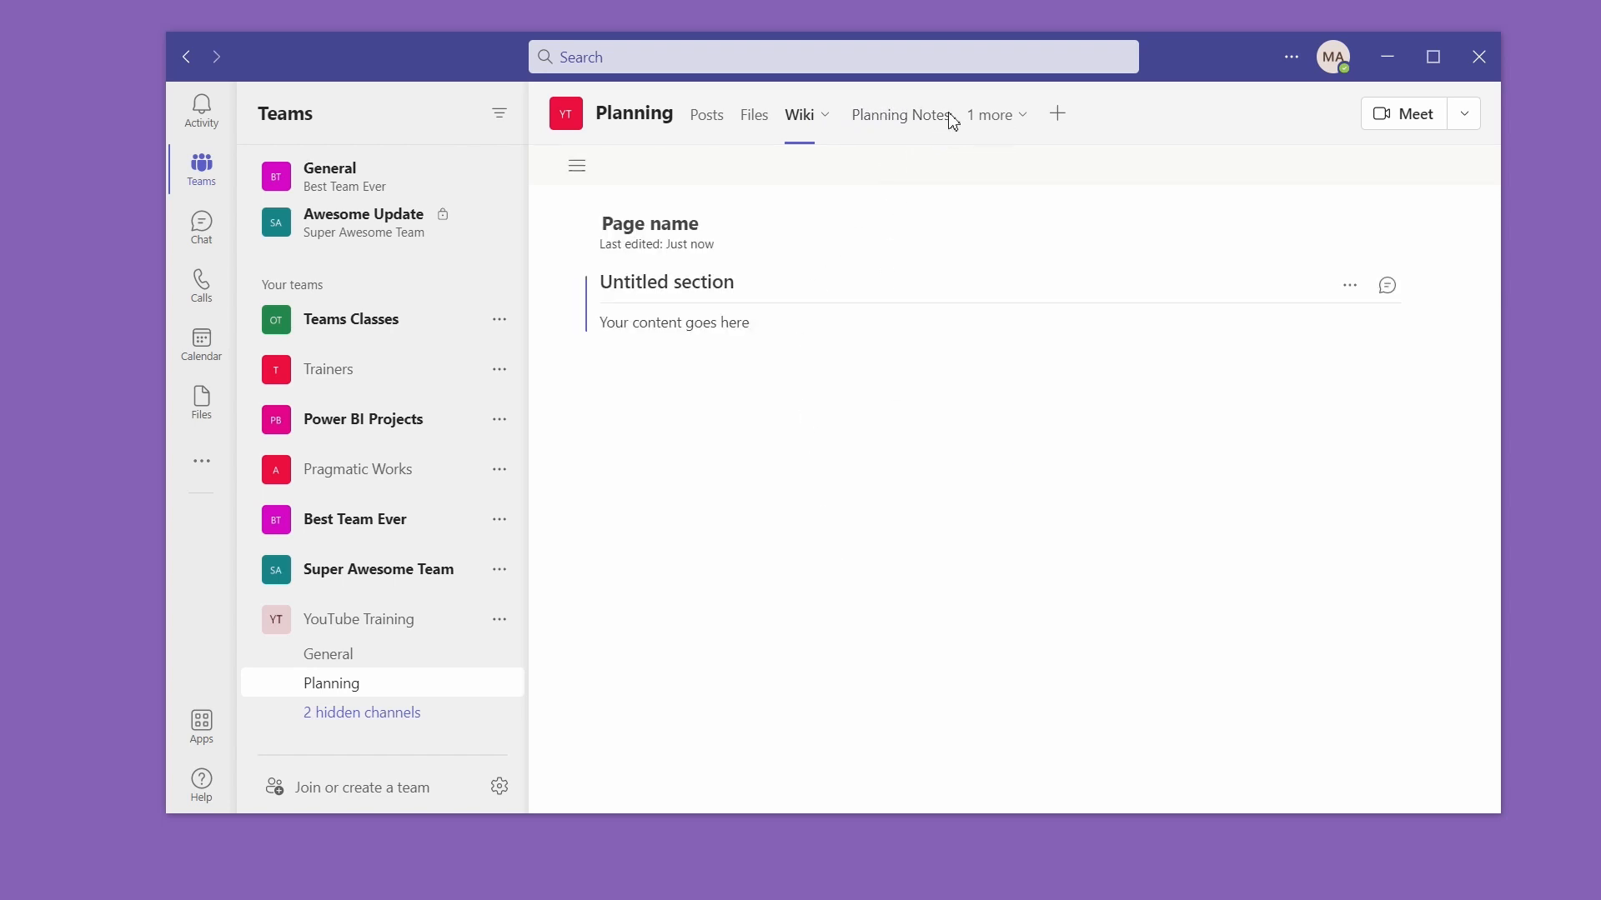
{"action": "left_click", "coordinate": [930, 123]}
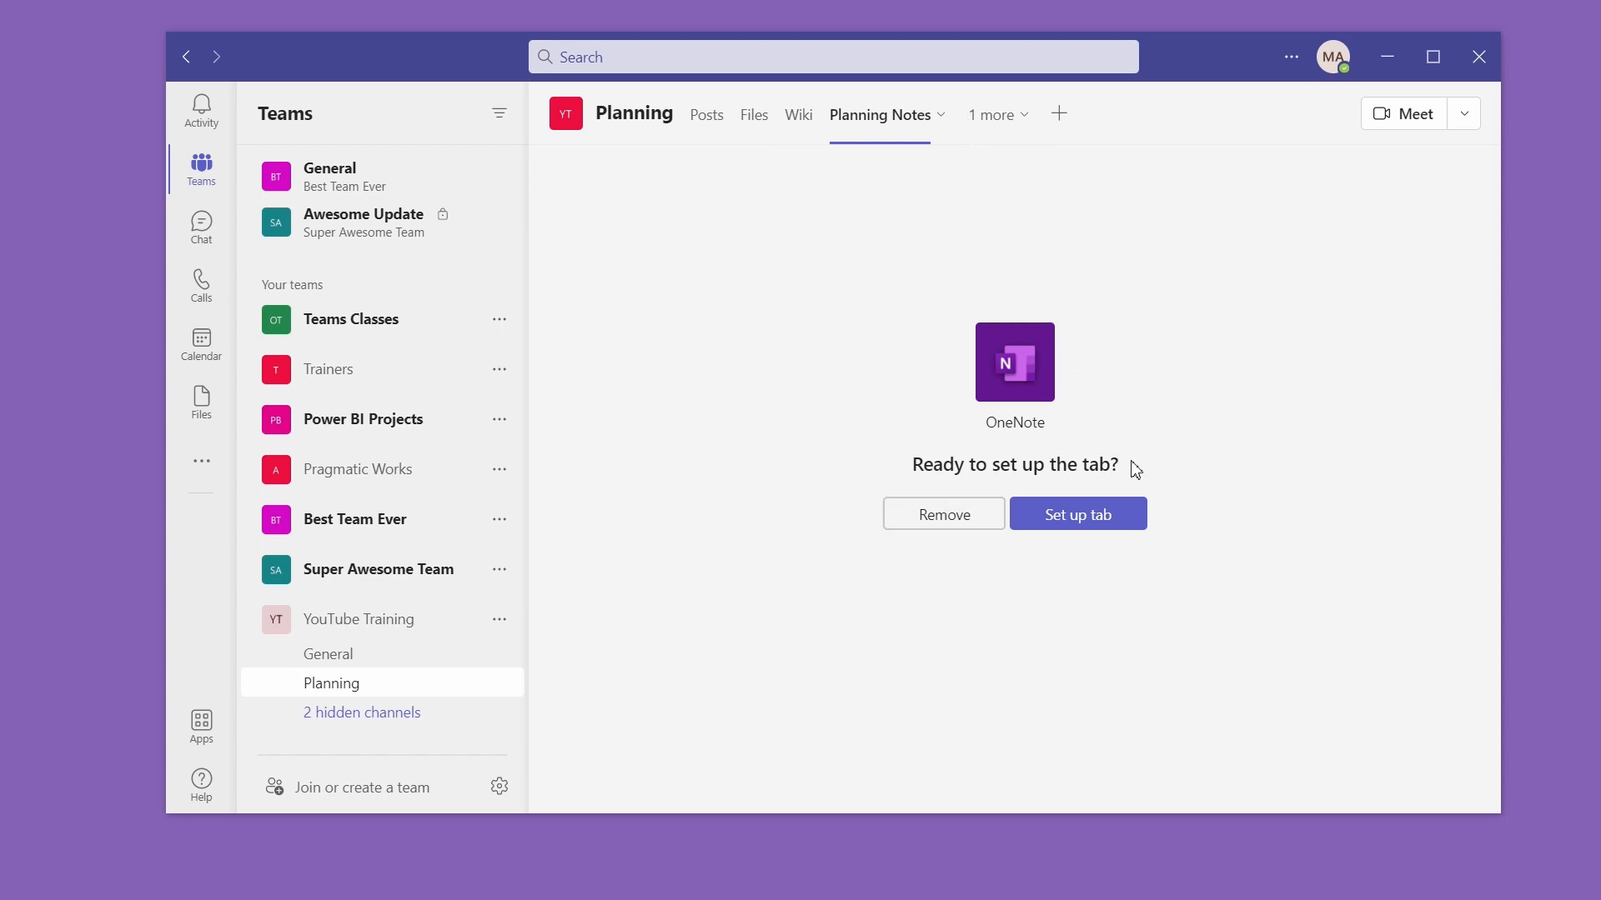
{"action": "left_click", "coordinate": [1119, 529]}
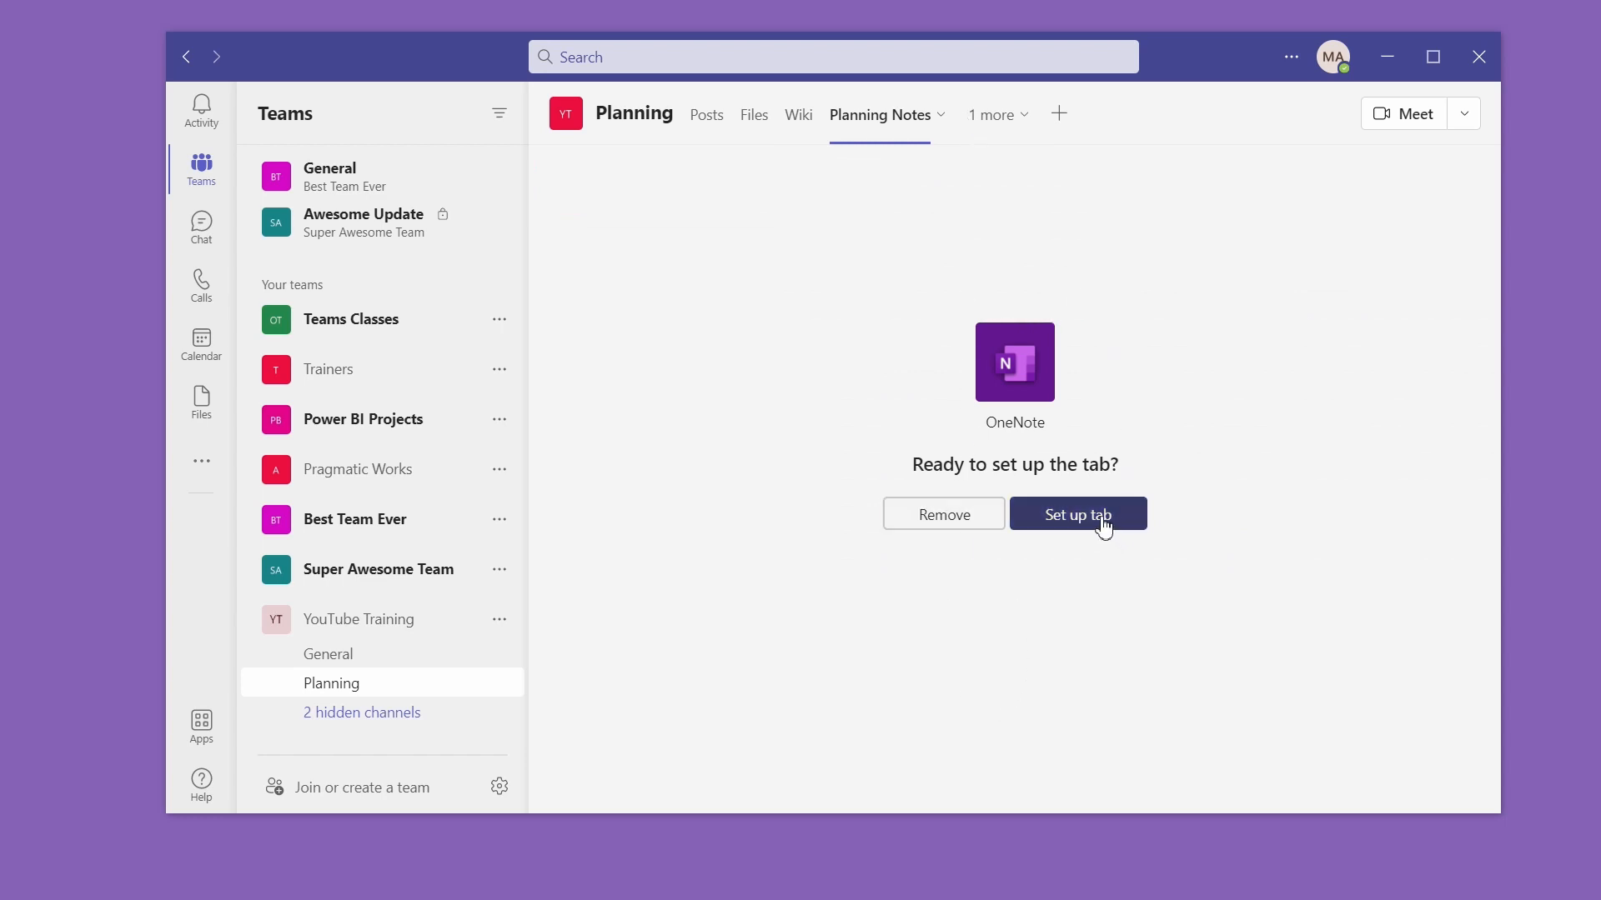
{"action": "left_click", "coordinate": [1104, 527]}
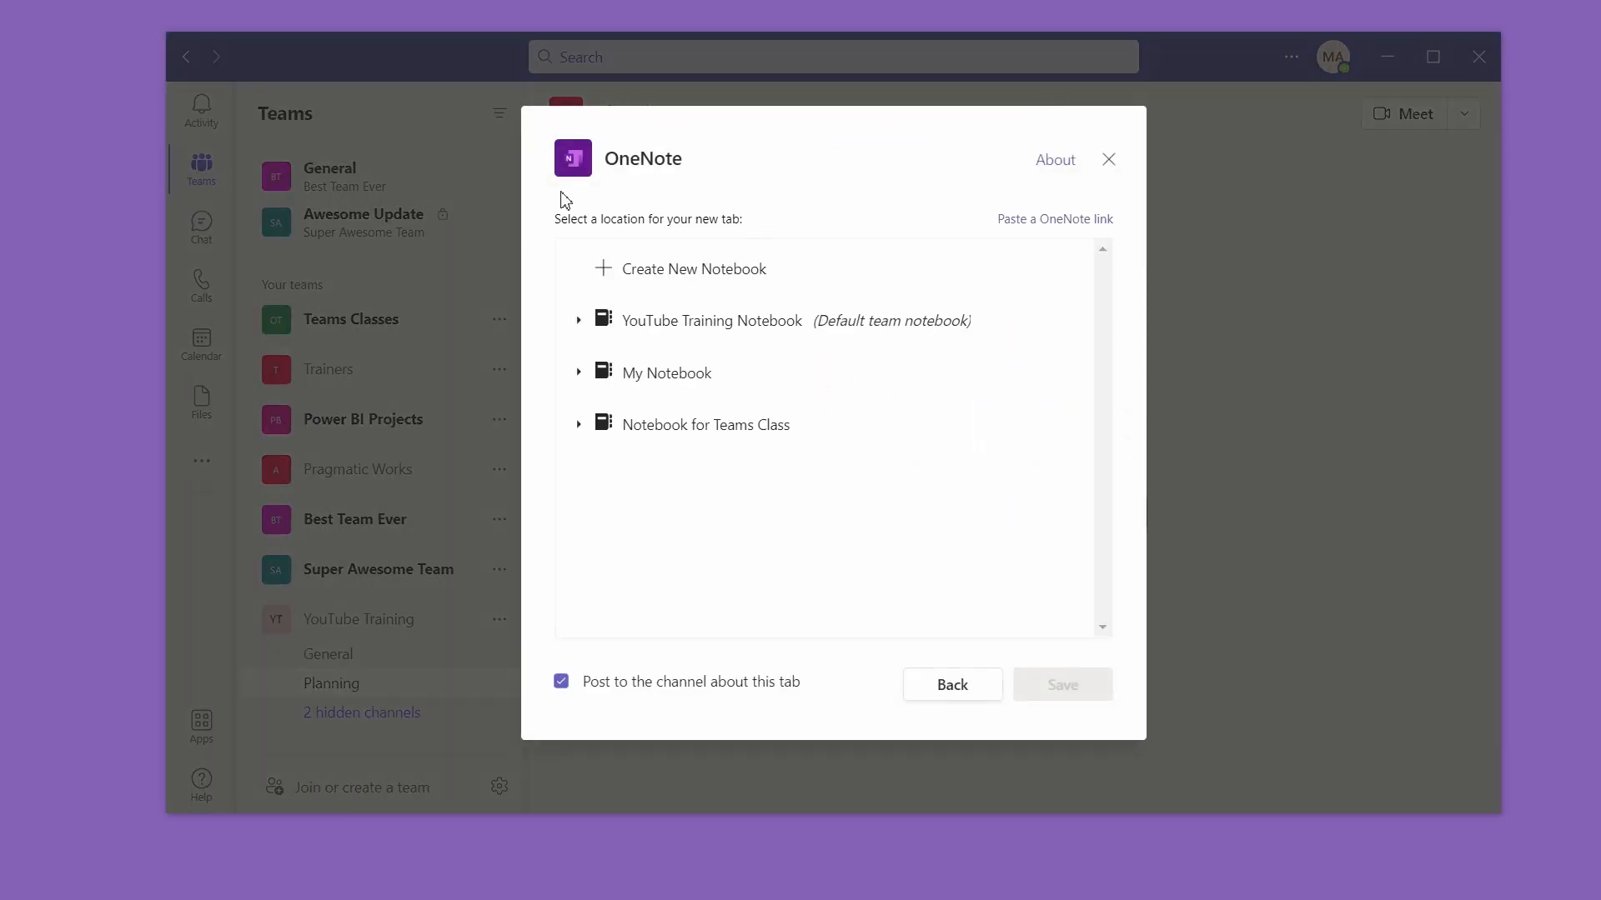
{"action": "left_click", "coordinate": [680, 332]}
{"action": "left_click", "coordinate": [697, 329]}
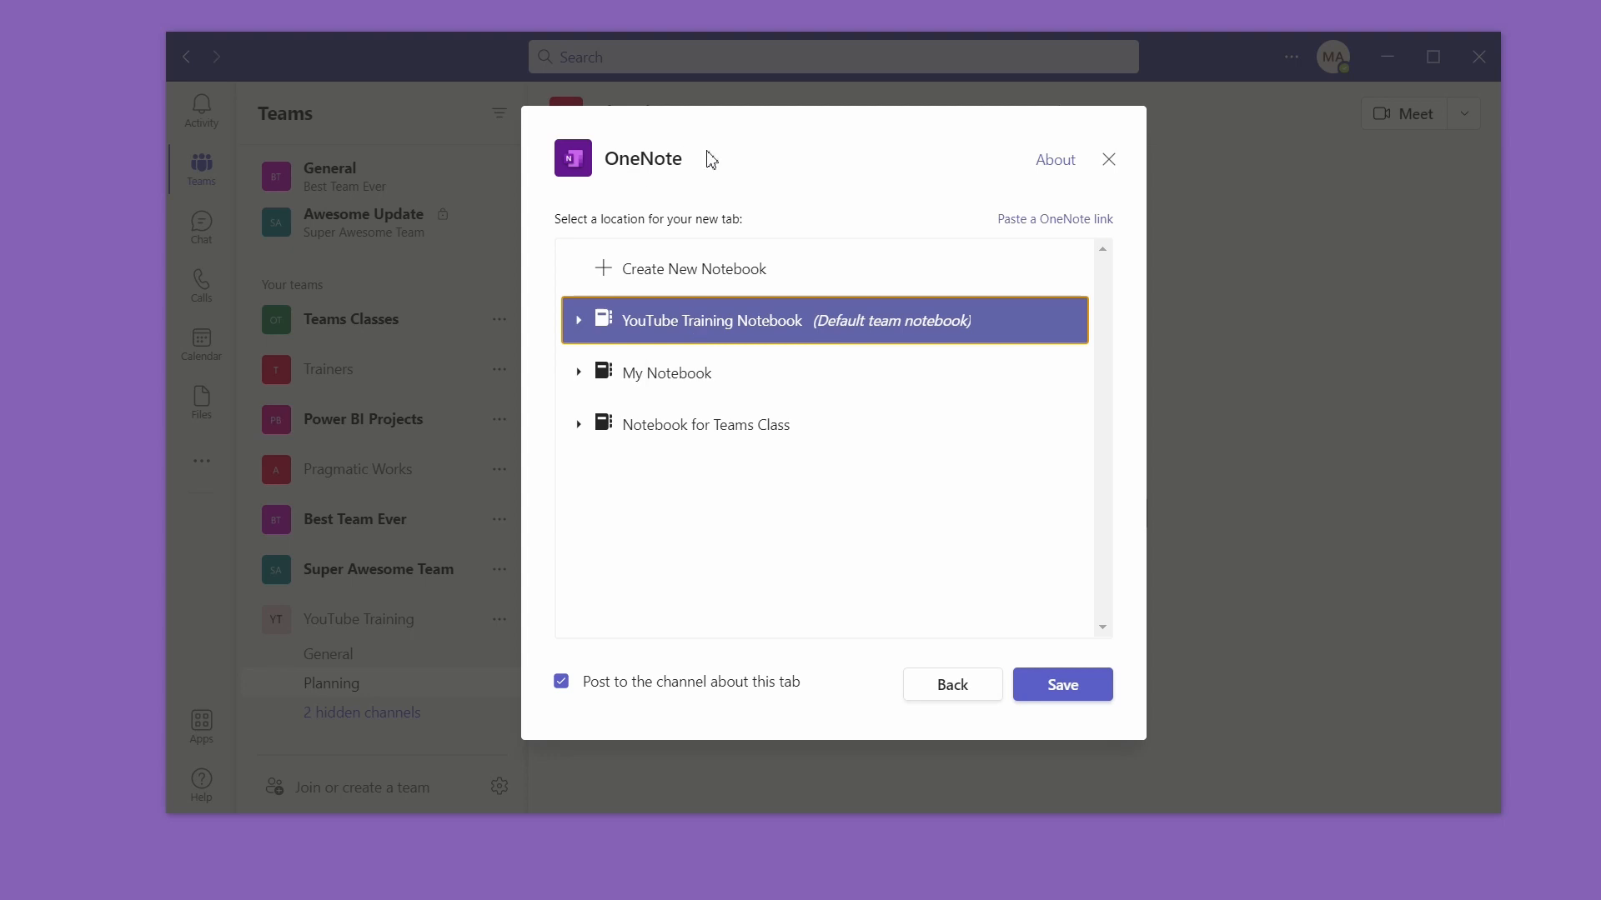
{"action": "left_click", "coordinate": [1074, 693]}
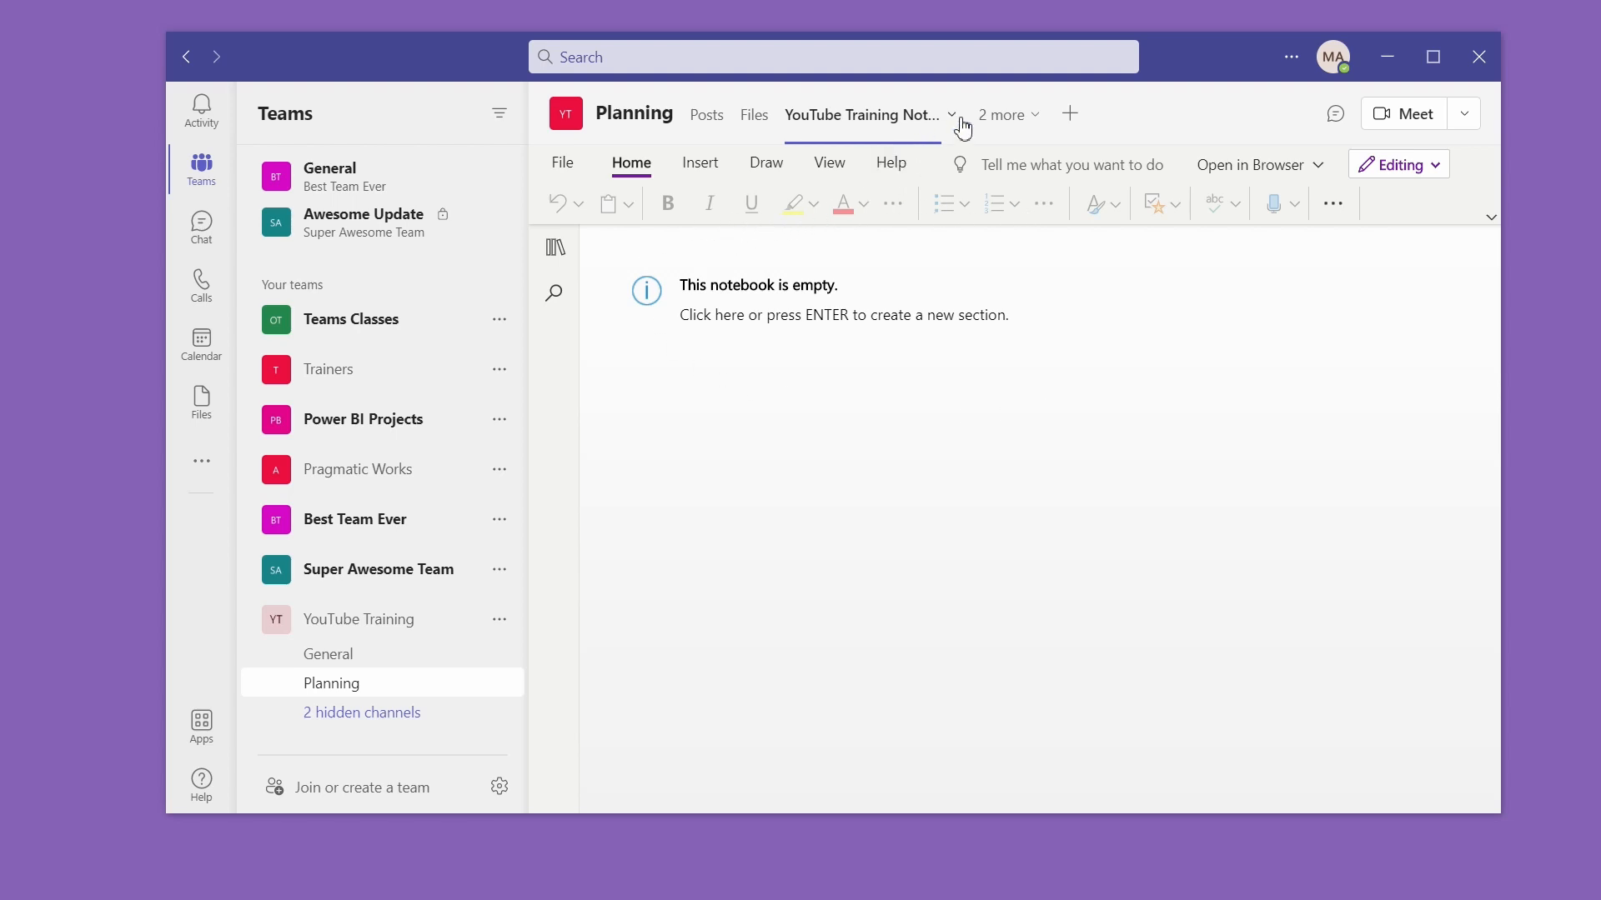
Step: Look through the Planning channel's additional tabs, the tab app gallery, the notebook's file options and the notebook announcement in the posts
{"action": "left_click", "coordinate": [1024, 122]}
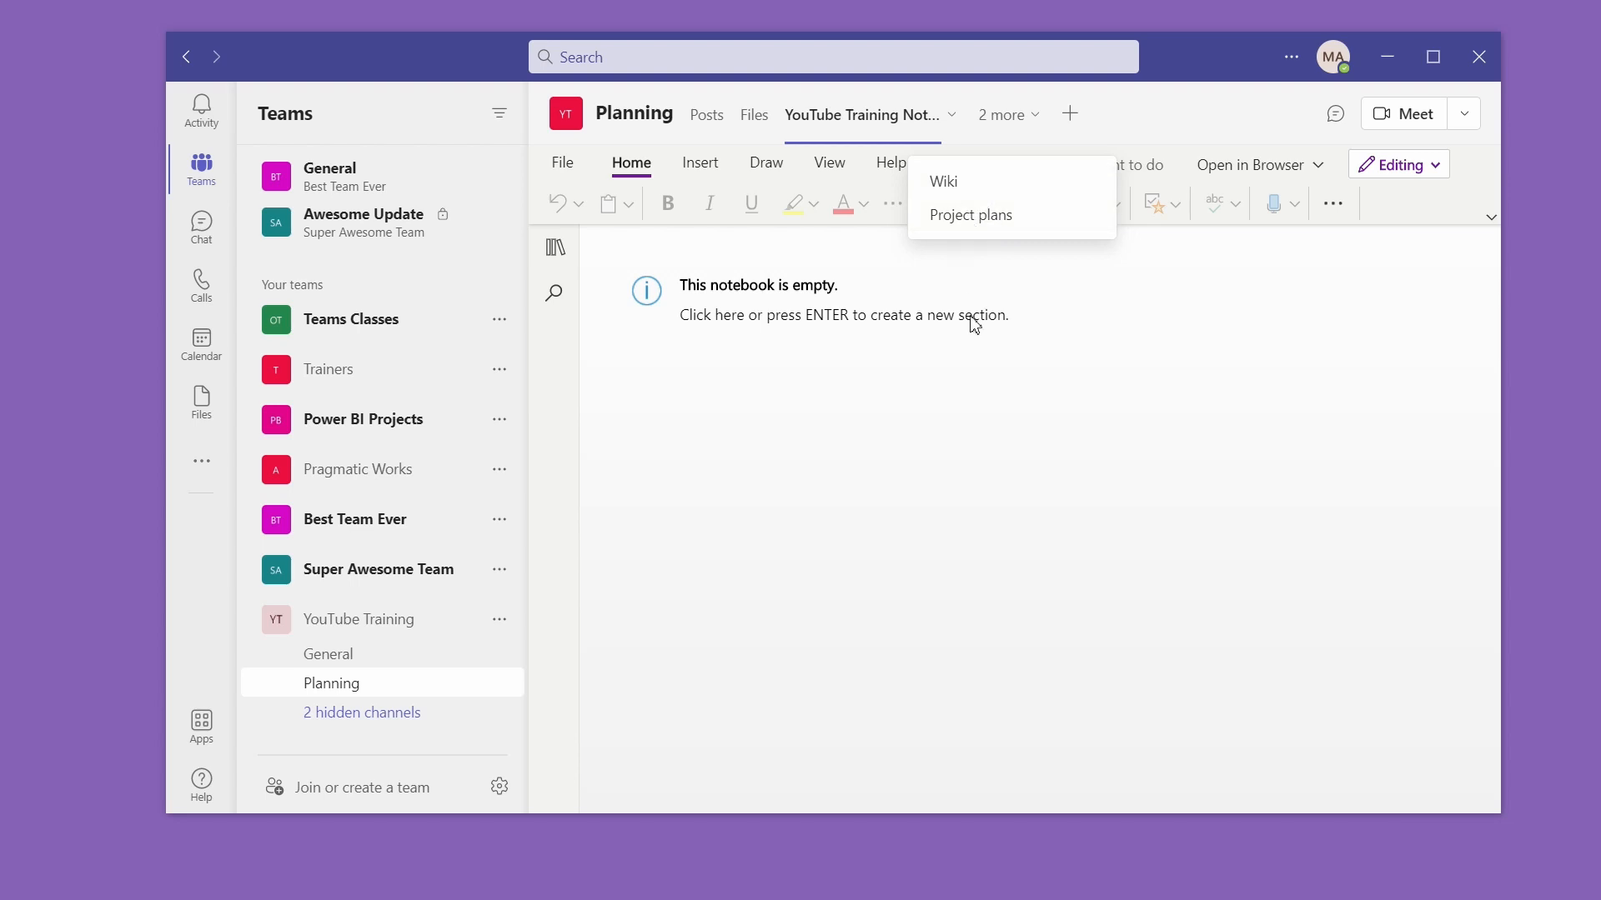
{"action": "left_click", "coordinate": [1070, 115]}
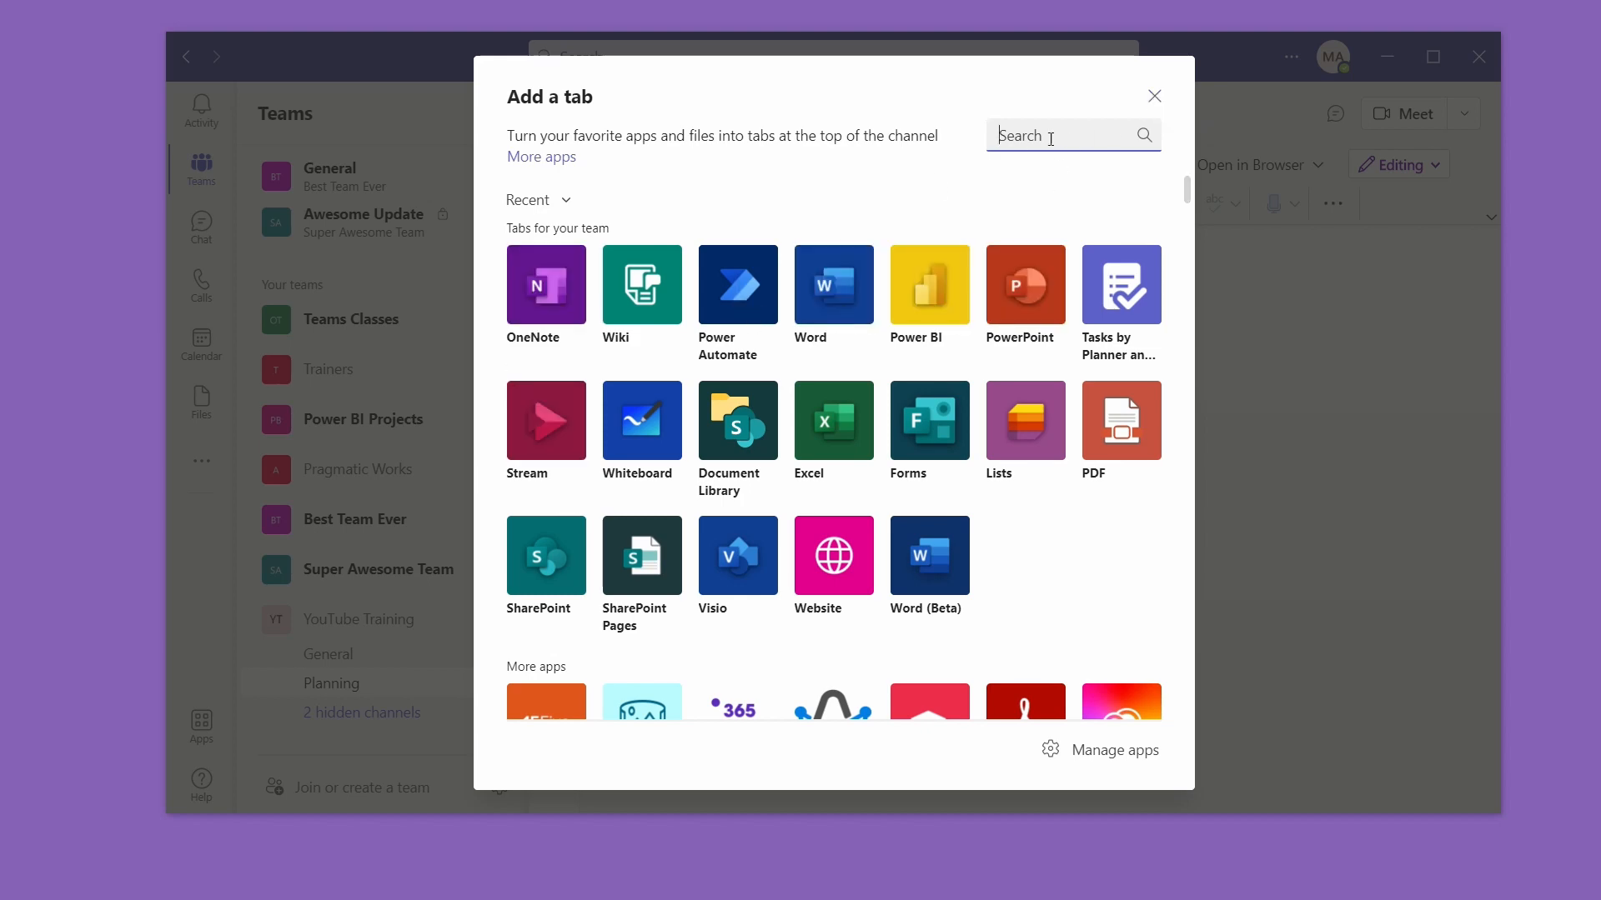
{"action": "left_click", "coordinate": [1156, 97]}
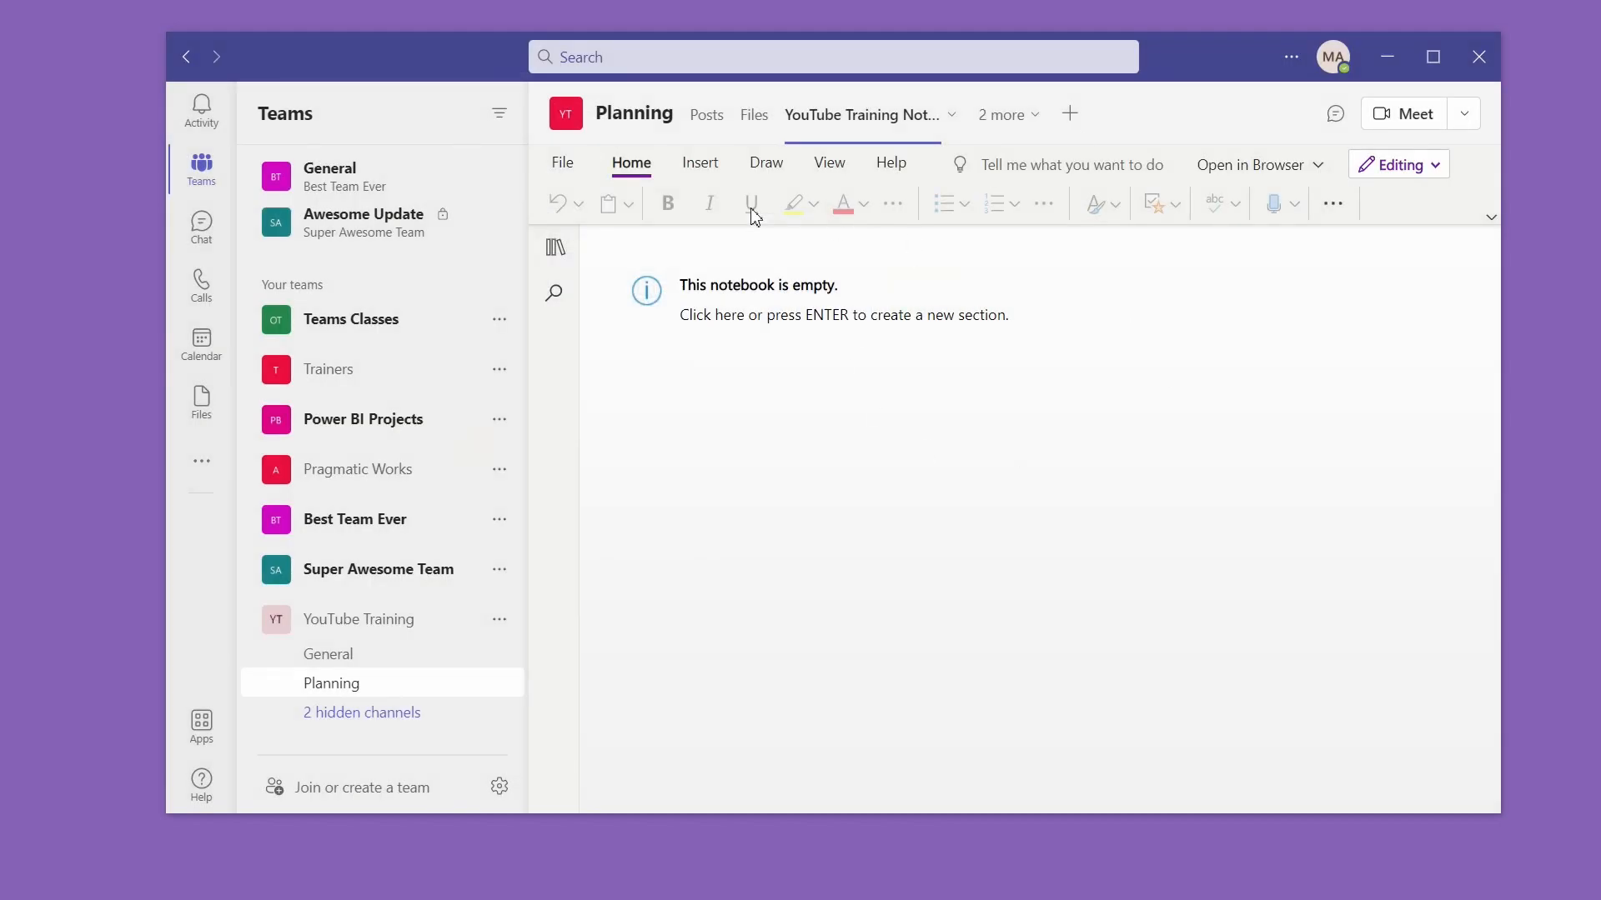
{"action": "left_click", "coordinate": [560, 161]}
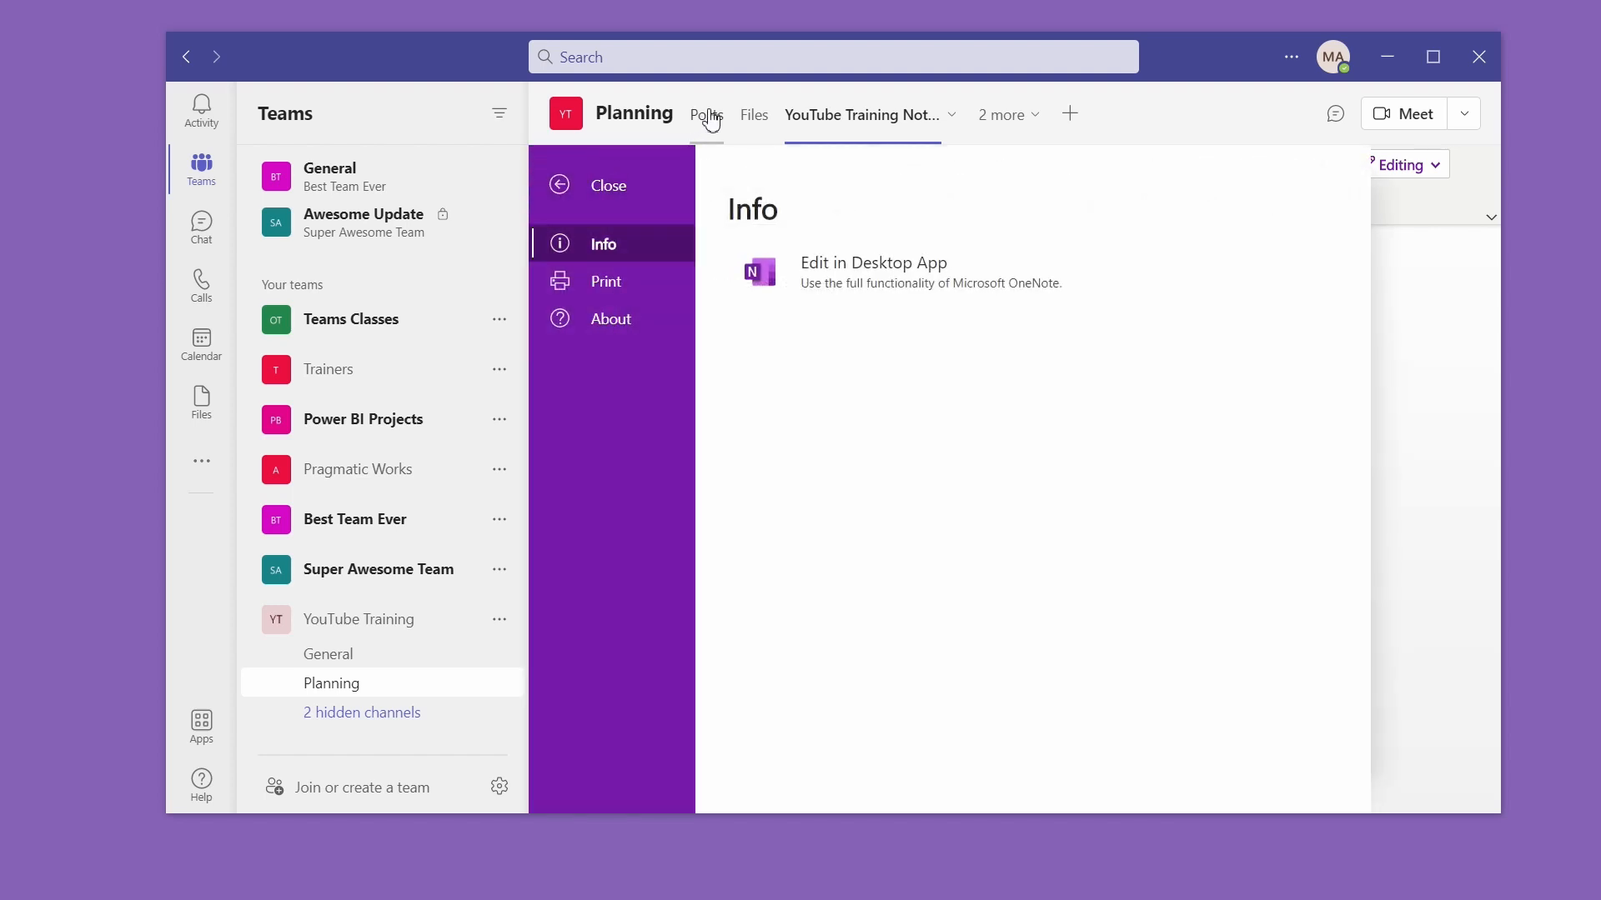
{"action": "left_click", "coordinate": [707, 117]}
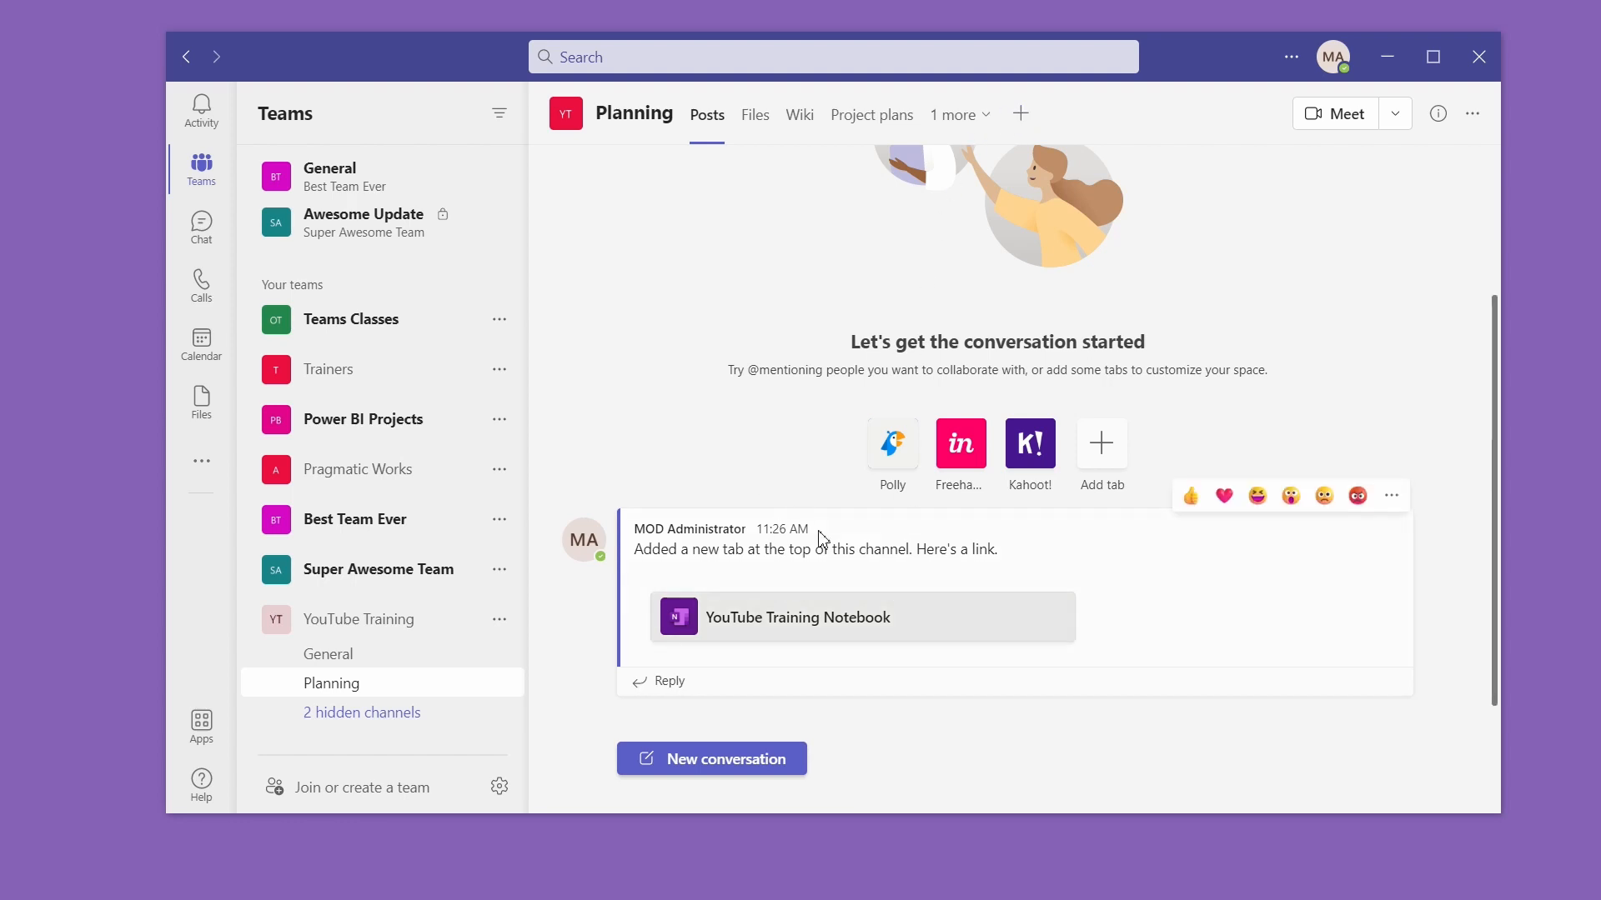
{"action": "left_click", "coordinate": [667, 690]}
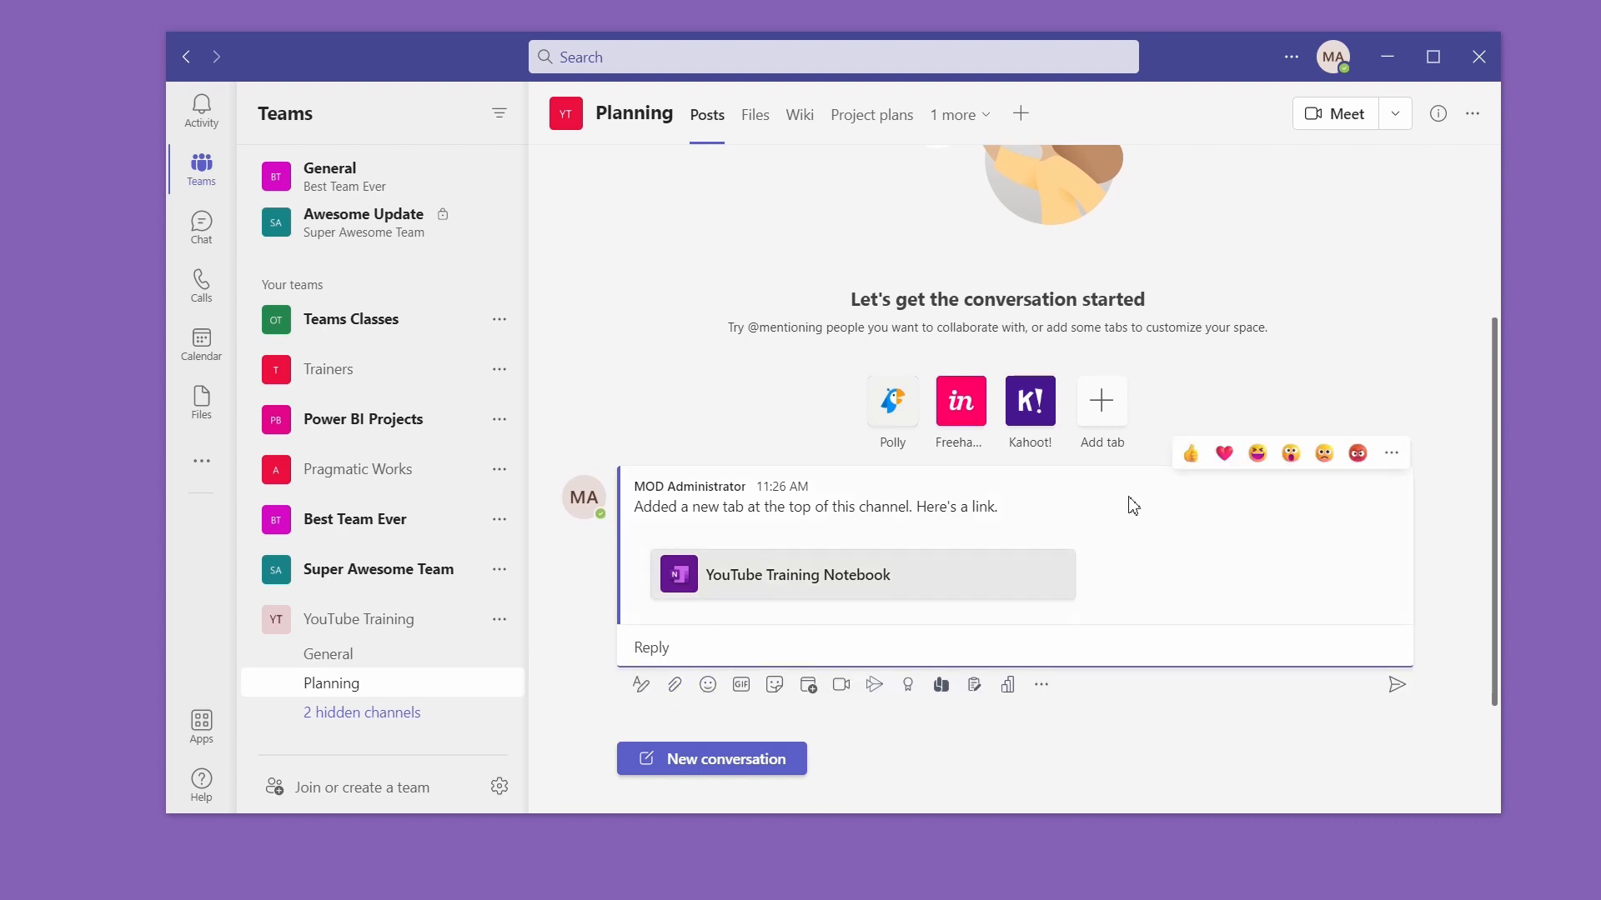
{"action": "scroll", "coordinate": [1276, 330], "scroll_direction": "up", "scroll_amount": 3}
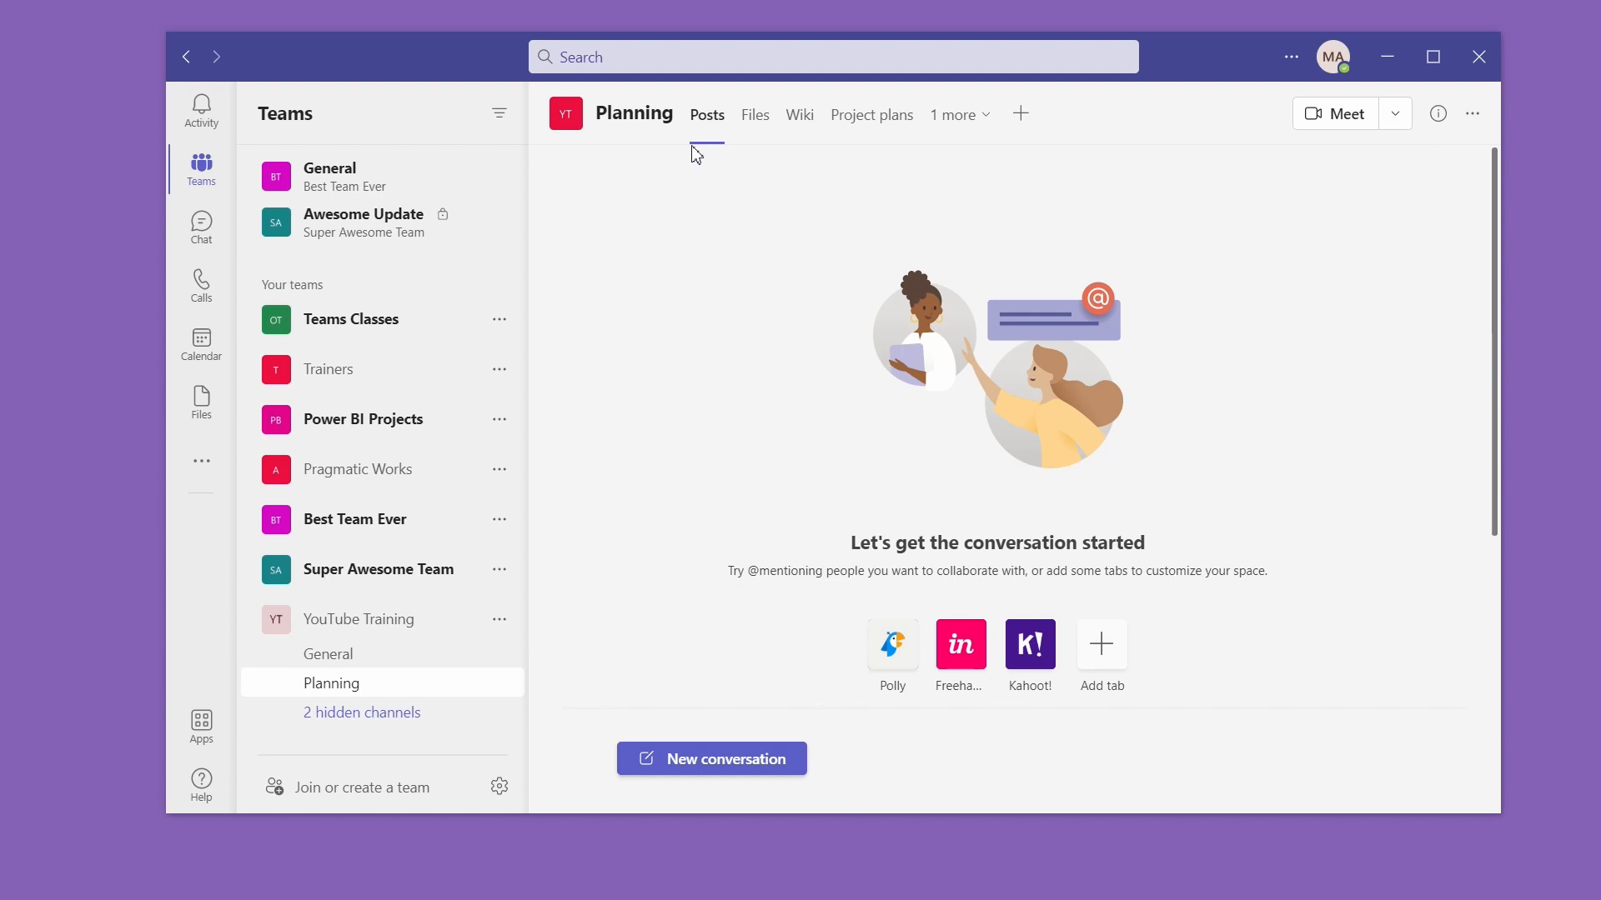
Step: Upload Cell Referencing Essentials end.xlsx, June demo.pbix, Structuring Teams and Channels.pptx and Power BI Links.docx to the Planning channel's files
{"action": "left_click", "coordinate": [761, 122]}
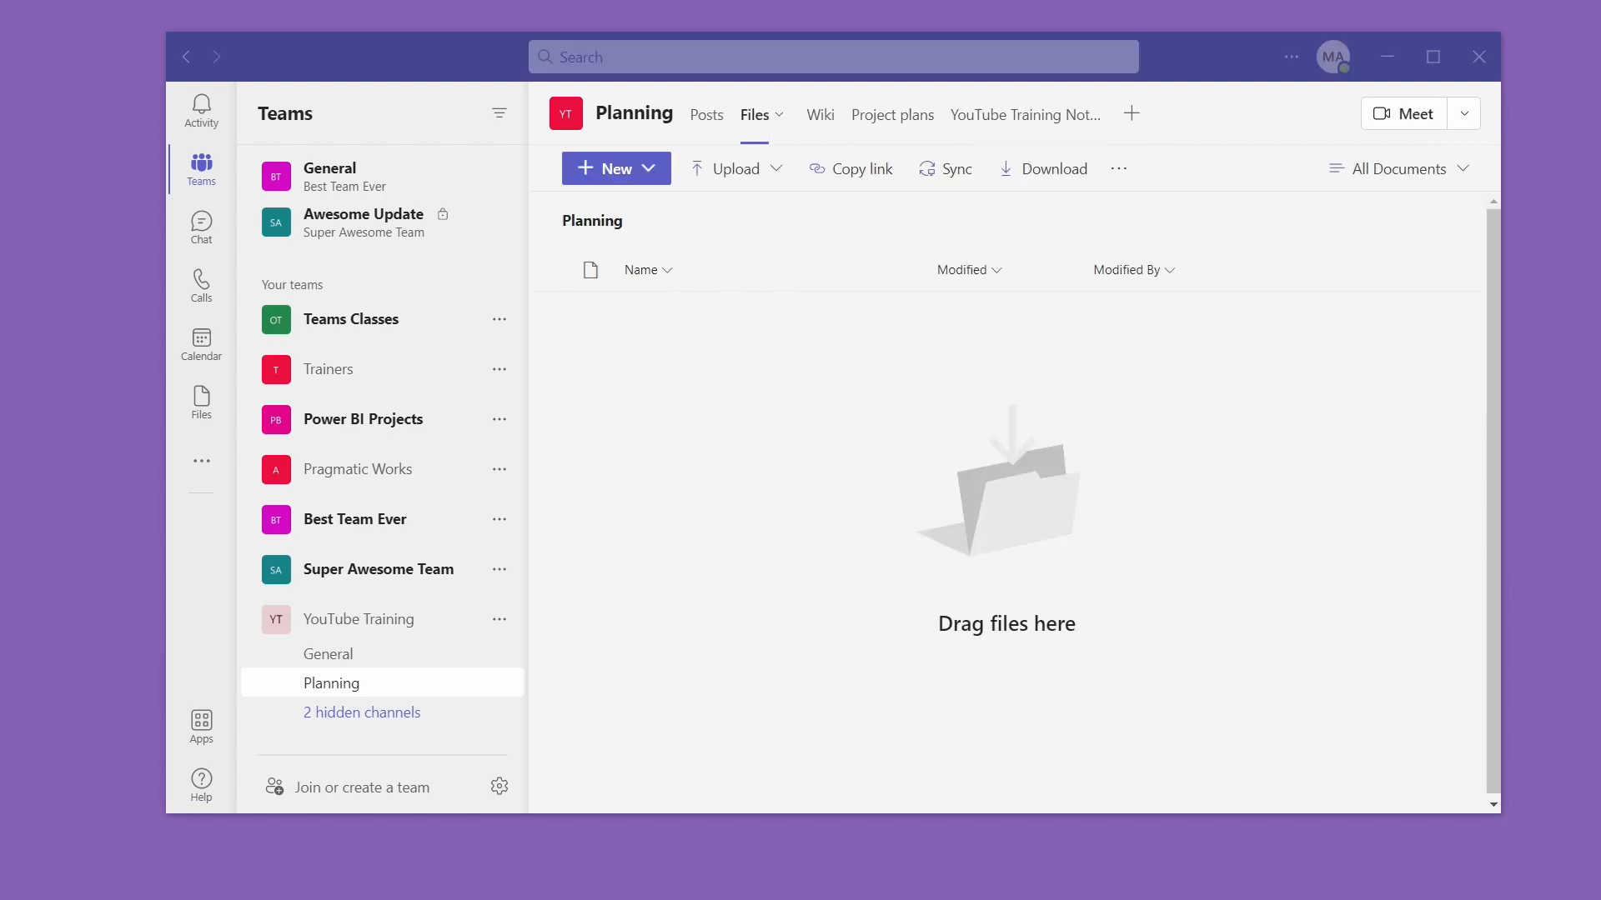
{"action": "left_click_drag", "start_coordinate": [1025, 896], "coordinate": [802, 497]}
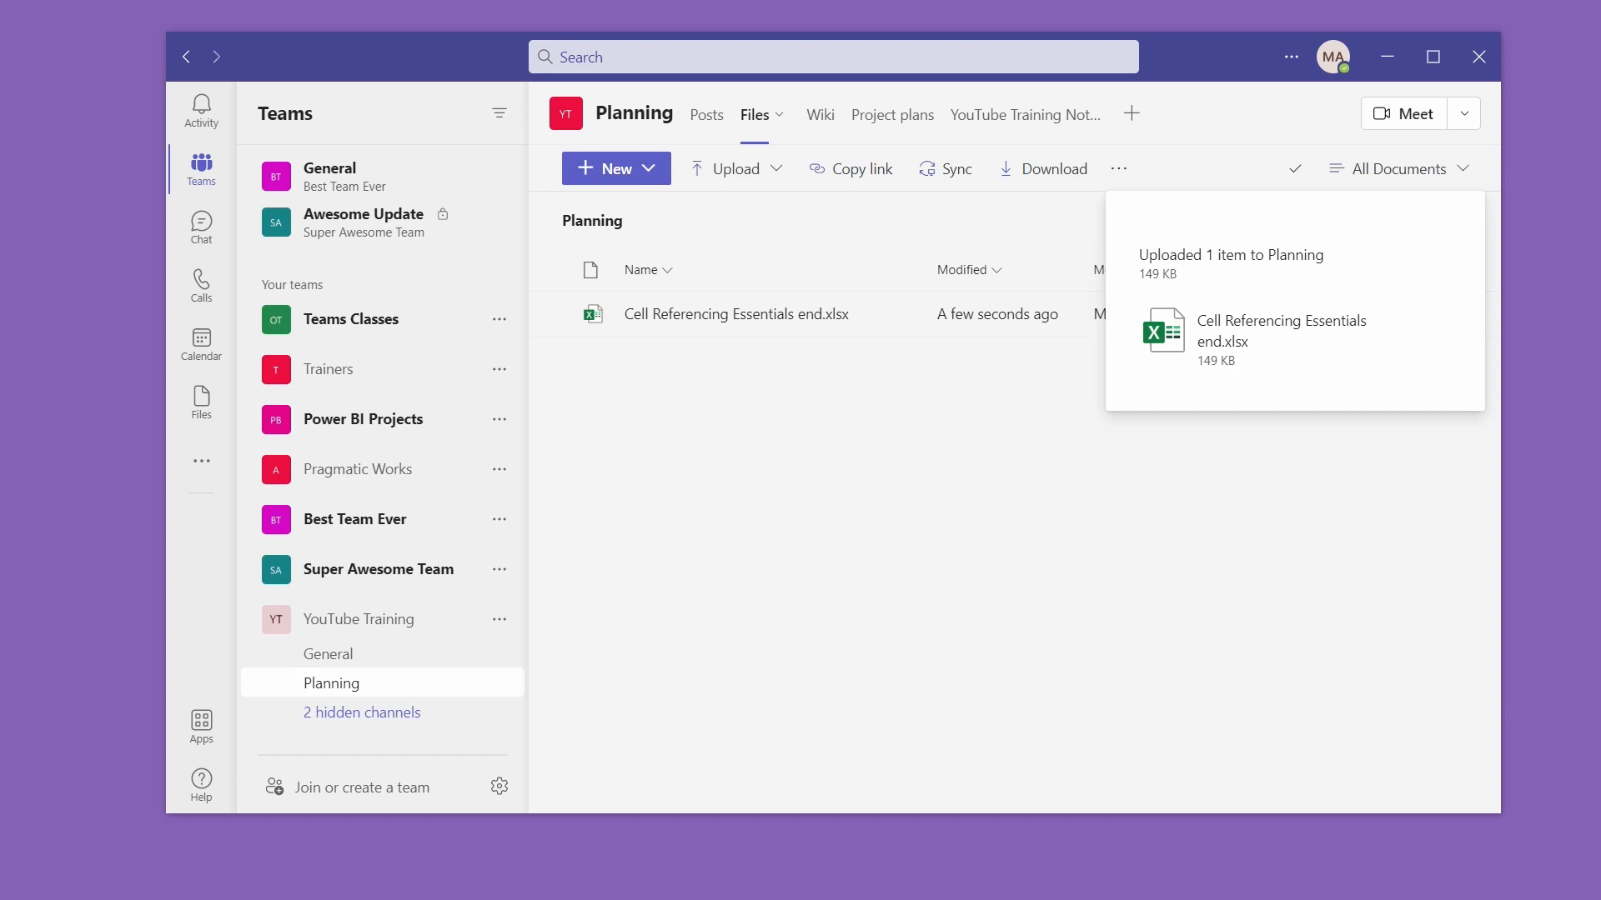
{"action": "left_click_drag", "start_coordinate": [51, 897], "coordinate": [785, 554]}
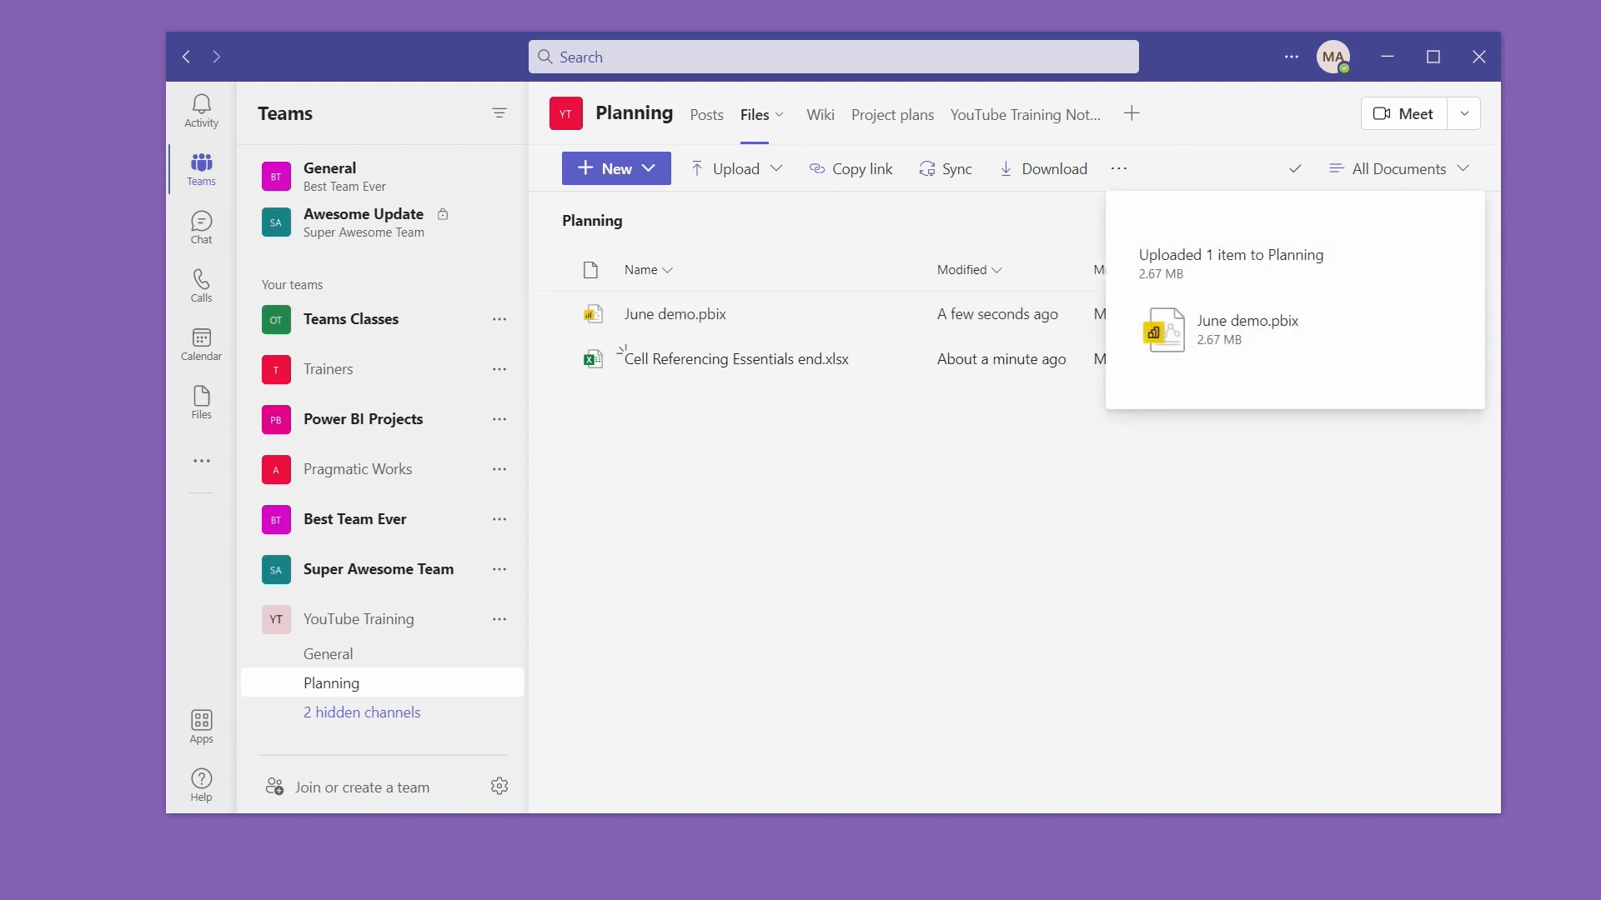
{"action": "left_click_drag", "start_coordinate": [50, 896], "coordinate": [900, 592]}
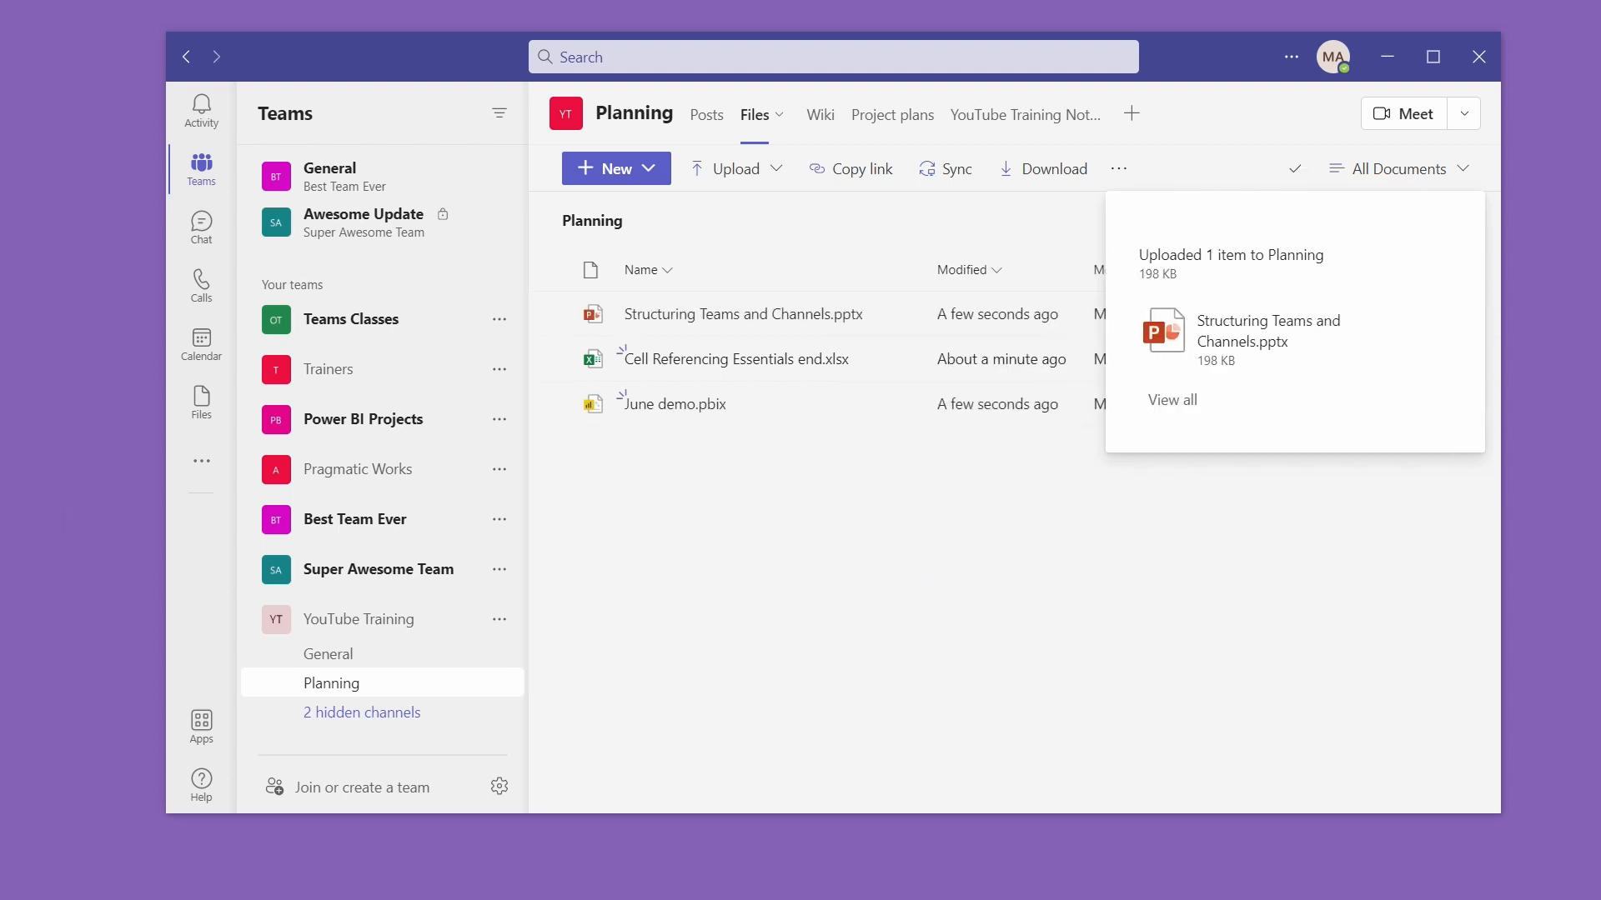
{"action": "left_click_drag", "start_coordinate": [50, 896], "coordinate": [816, 595]}
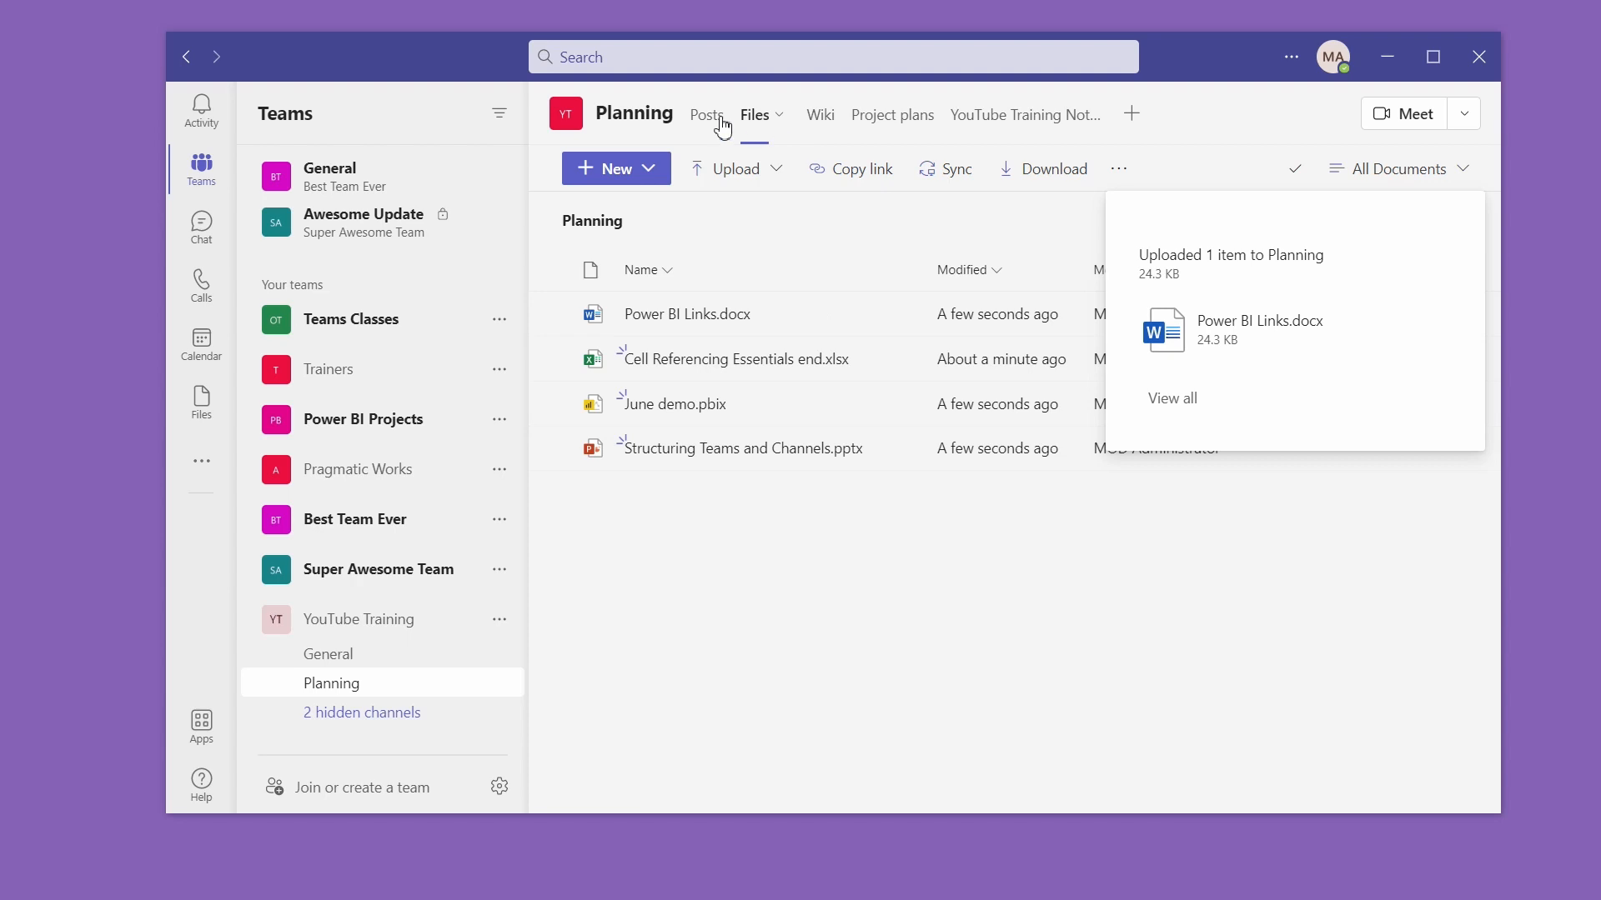
Step: Add a Word tab to the Planning channel showing Power BI Links.docx, with a post to the channel about it
{"action": "left_click", "coordinate": [1133, 116]}
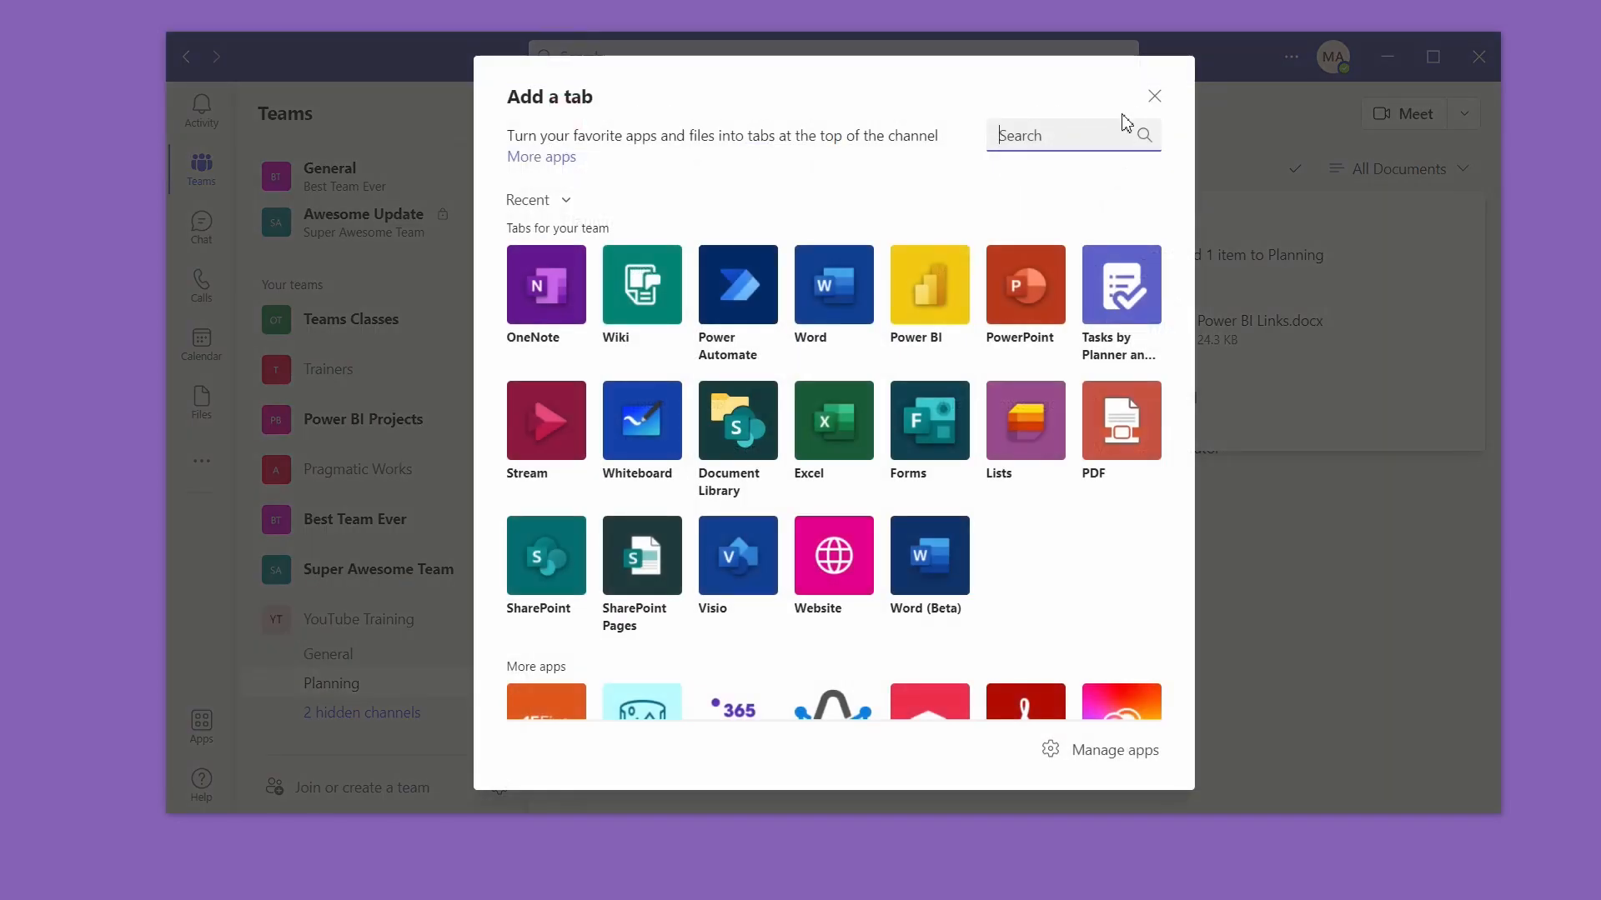
{"action": "left_click", "coordinate": [838, 283]}
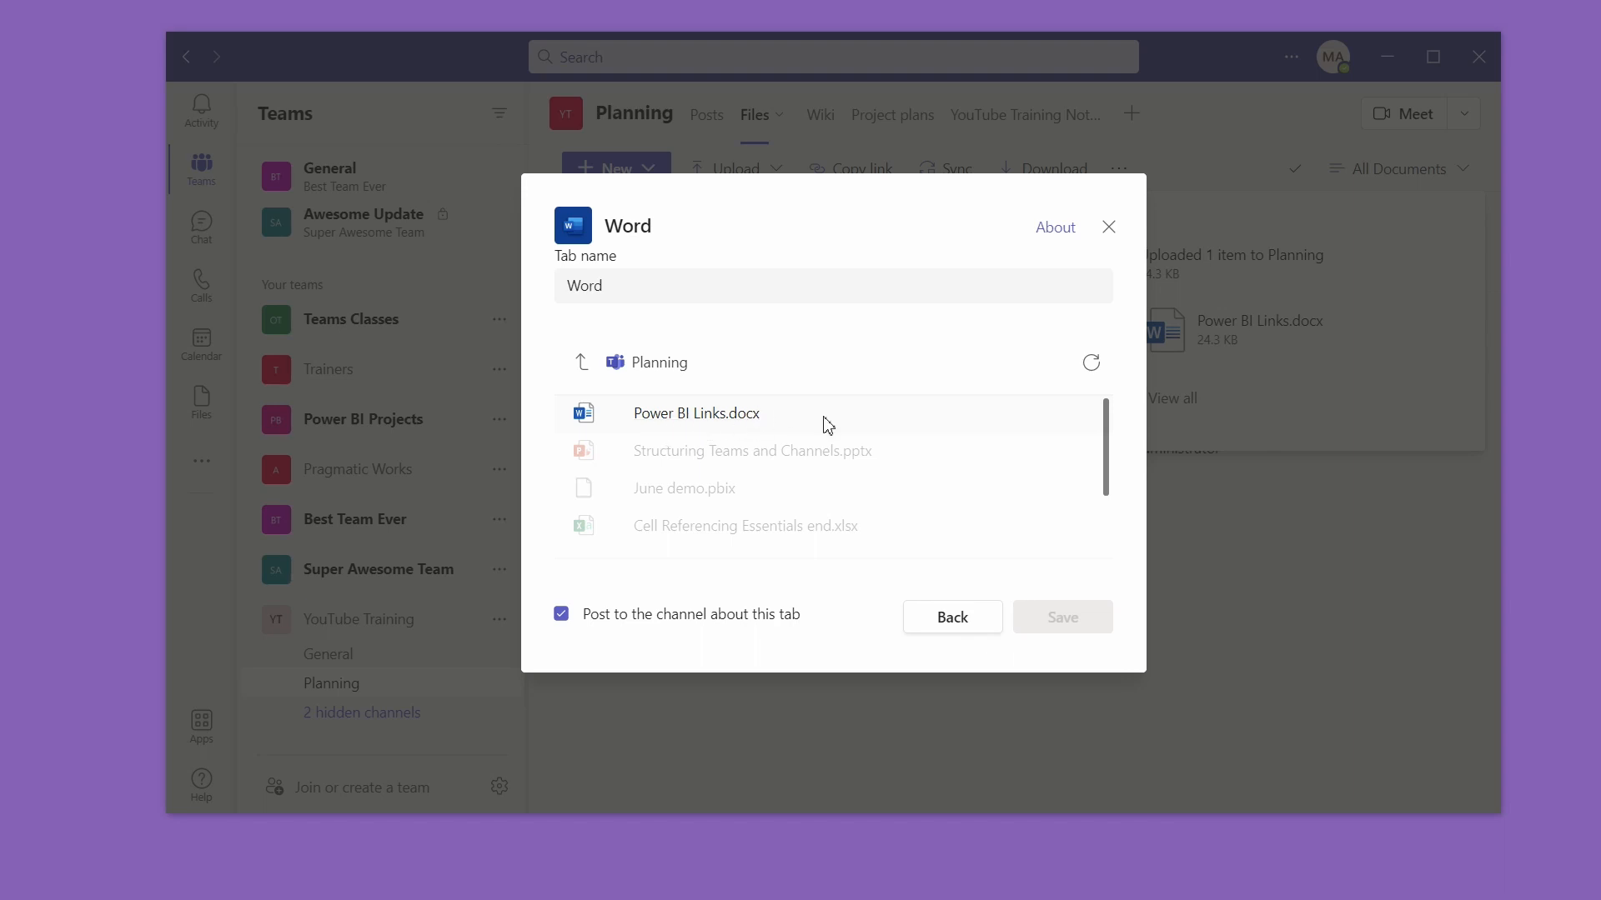
{"action": "left_click", "coordinate": [708, 426]}
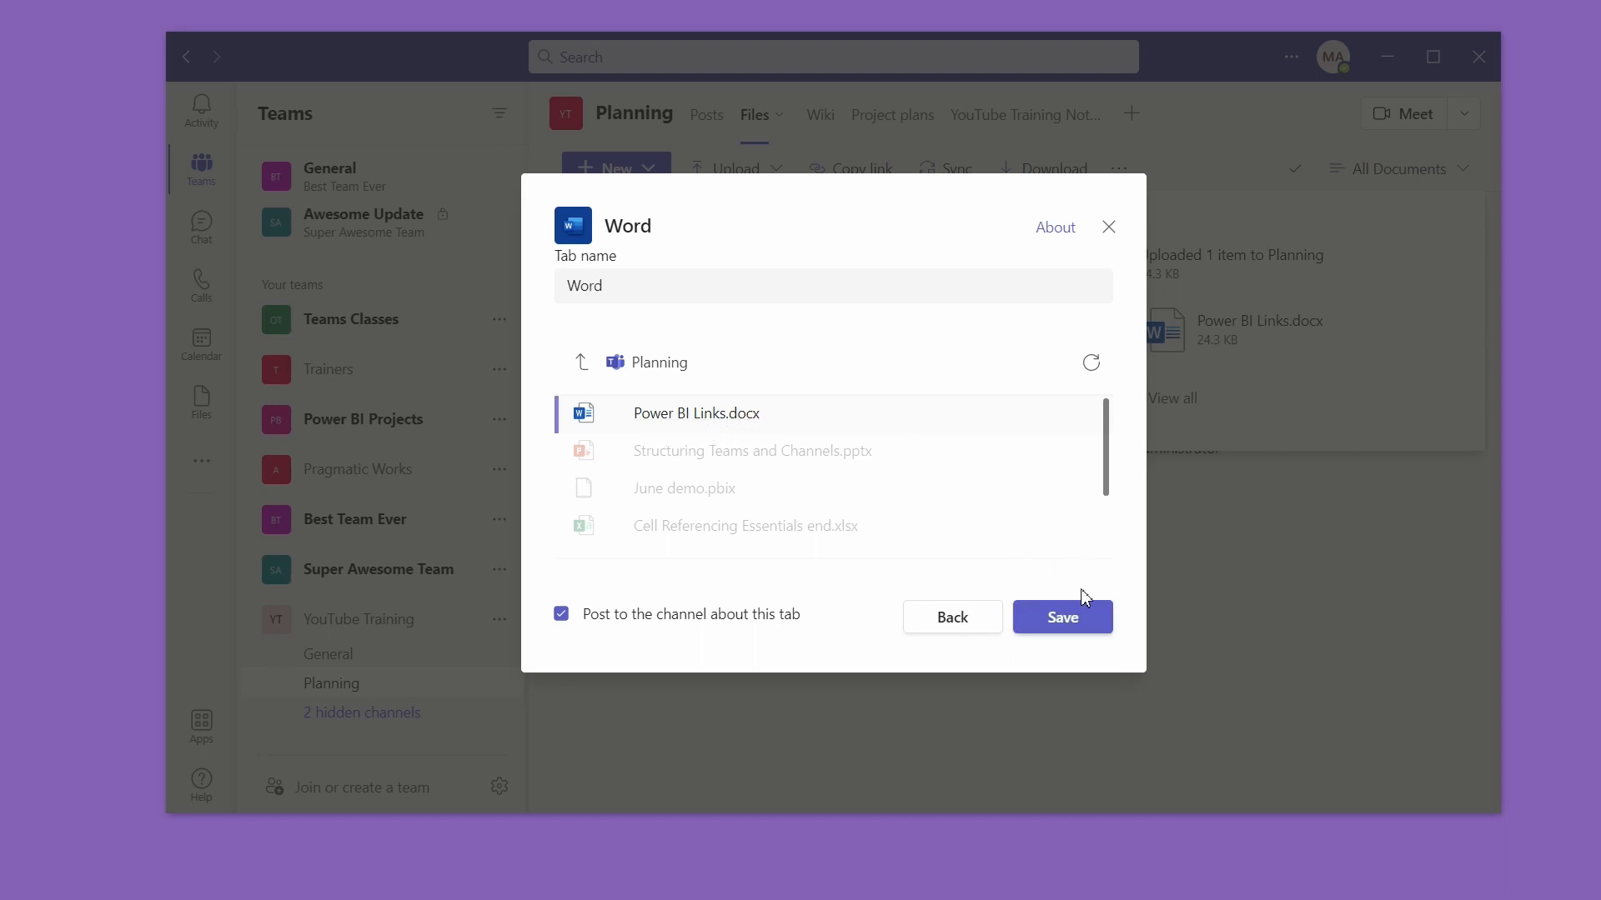
{"action": "left_click", "coordinate": [1062, 618]}
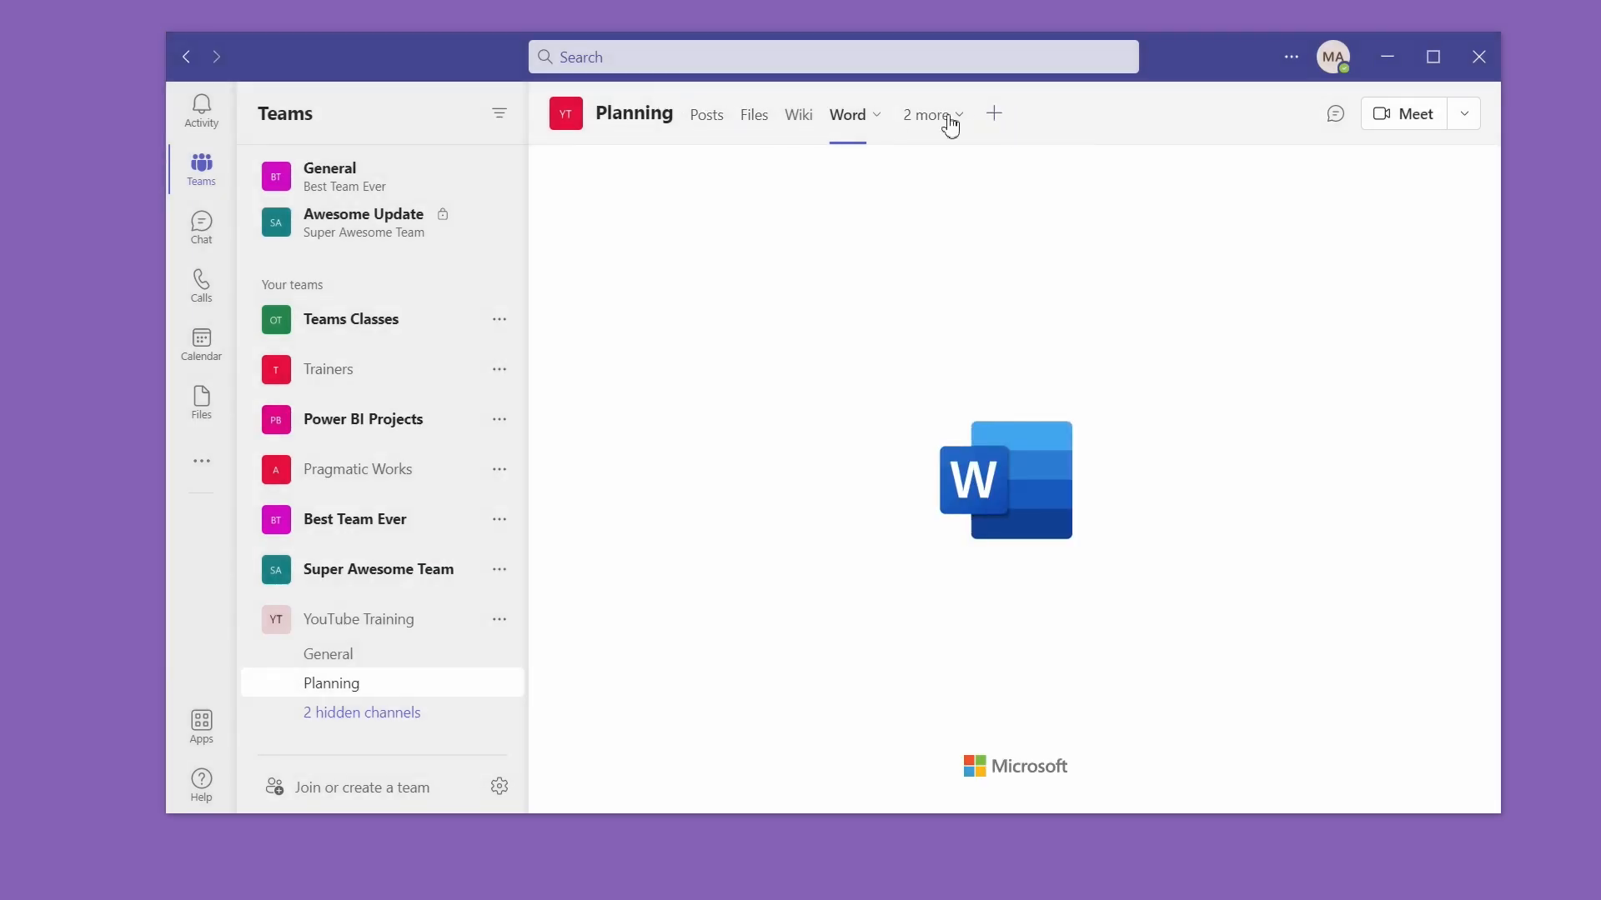
Step: Check the Planning channel's posts for the new tab announcement and reopen the Word tab
{"action": "left_click", "coordinate": [707, 117]}
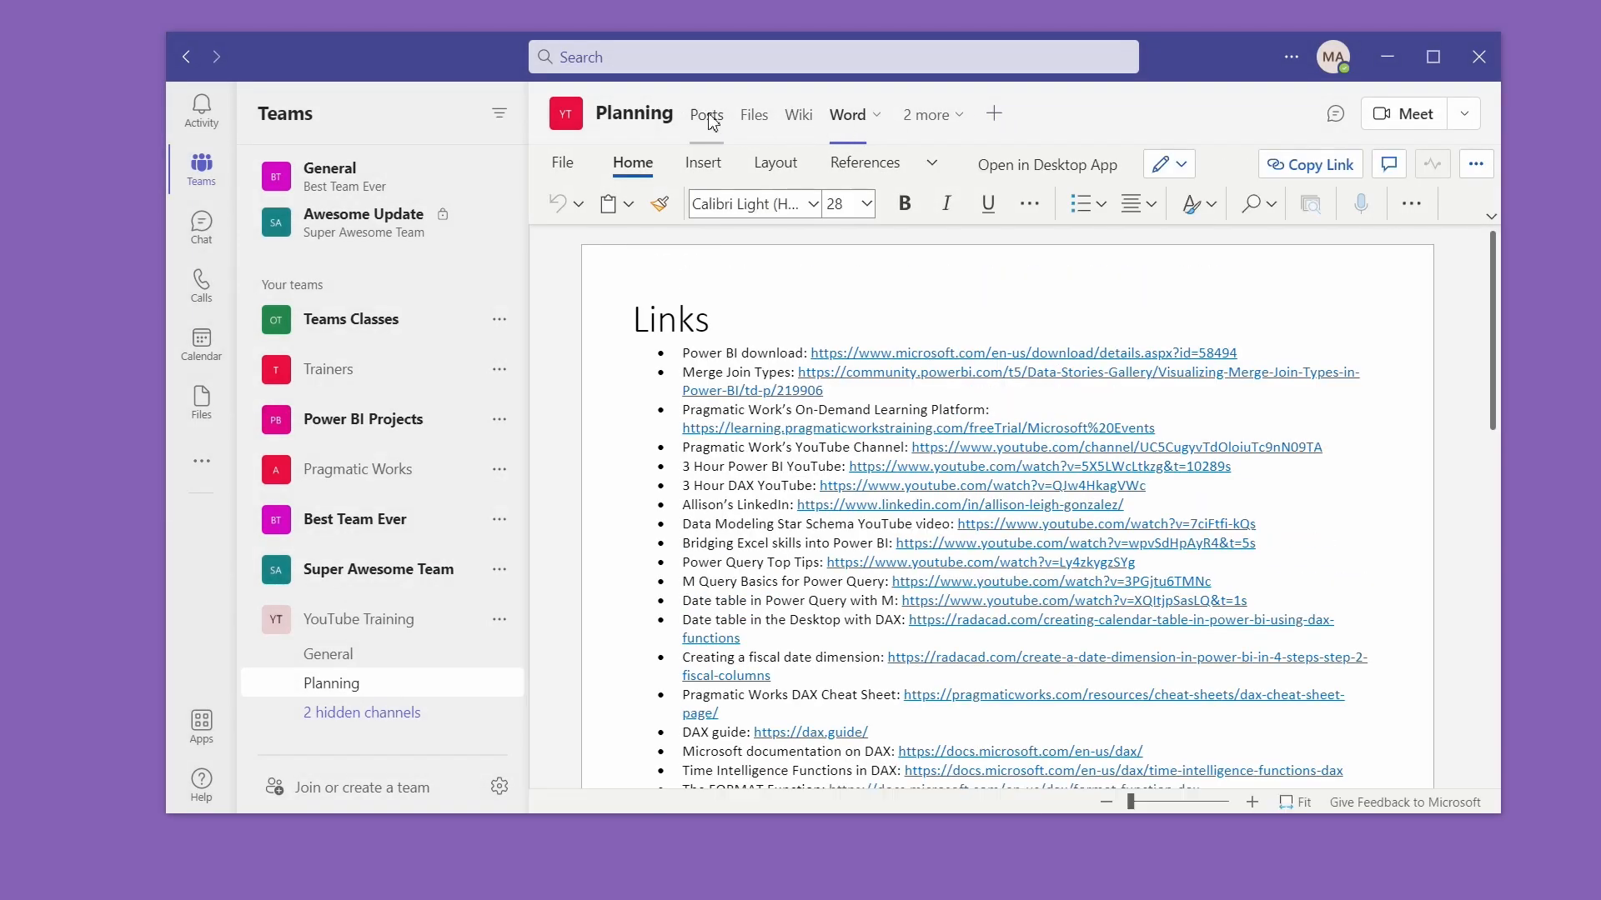
{"action": "left_click", "coordinate": [990, 126]}
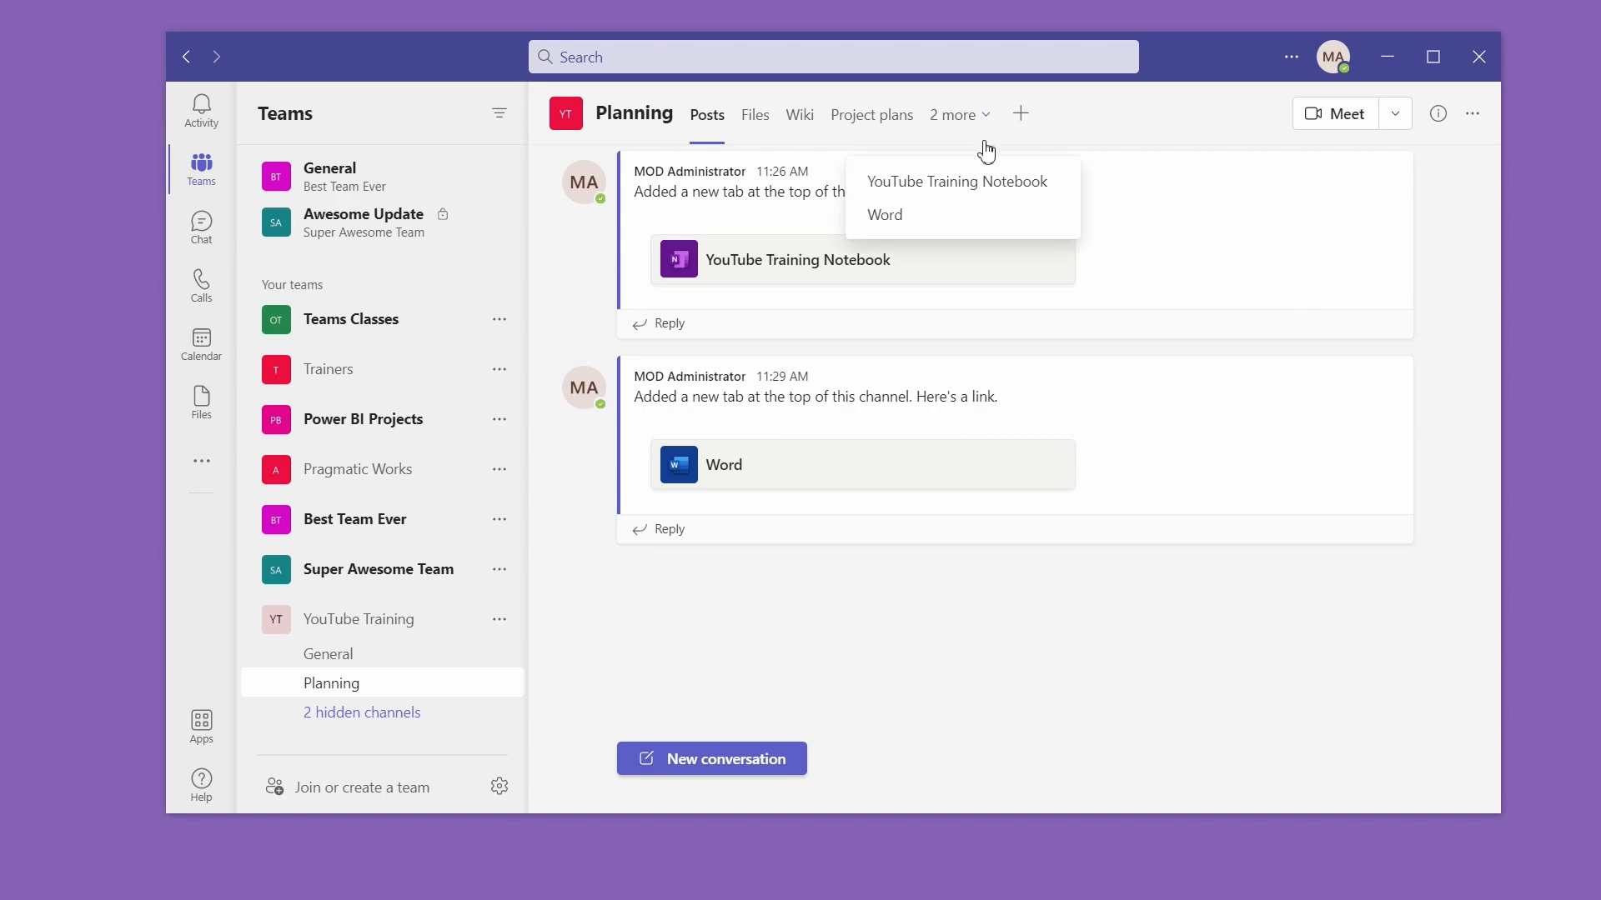
{"action": "left_click", "coordinate": [920, 220]}
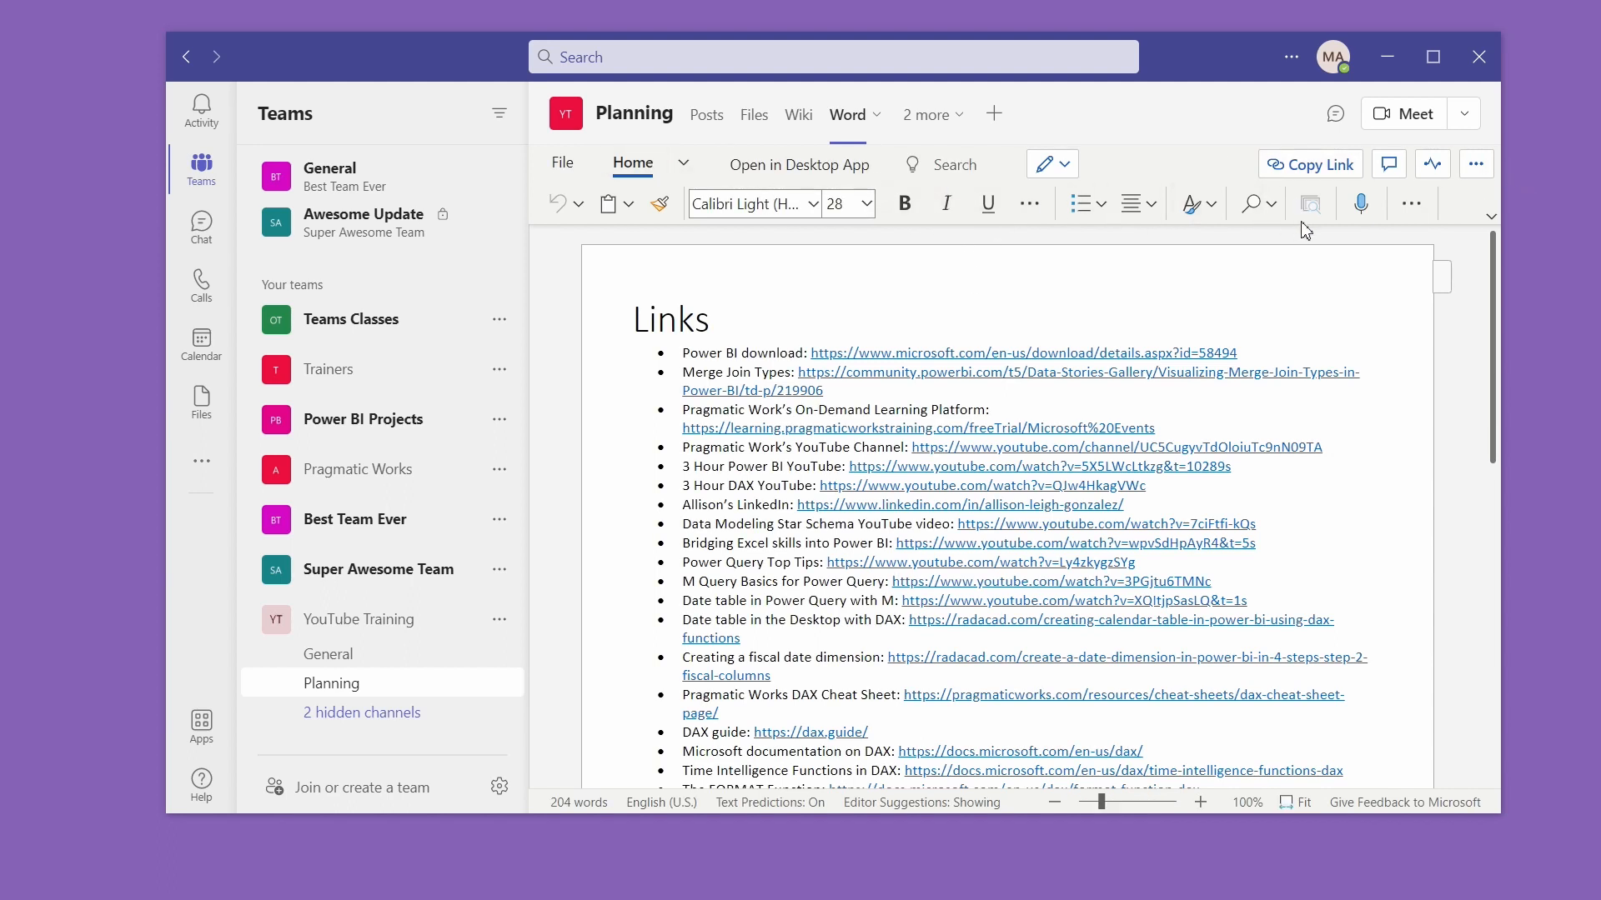
Step: Try bold formatting on "download" in the first bullet under Links, remove it and look through the rest of the document
{"action": "left_click_drag", "start_coordinate": [736, 356], "coordinate": [806, 354]}
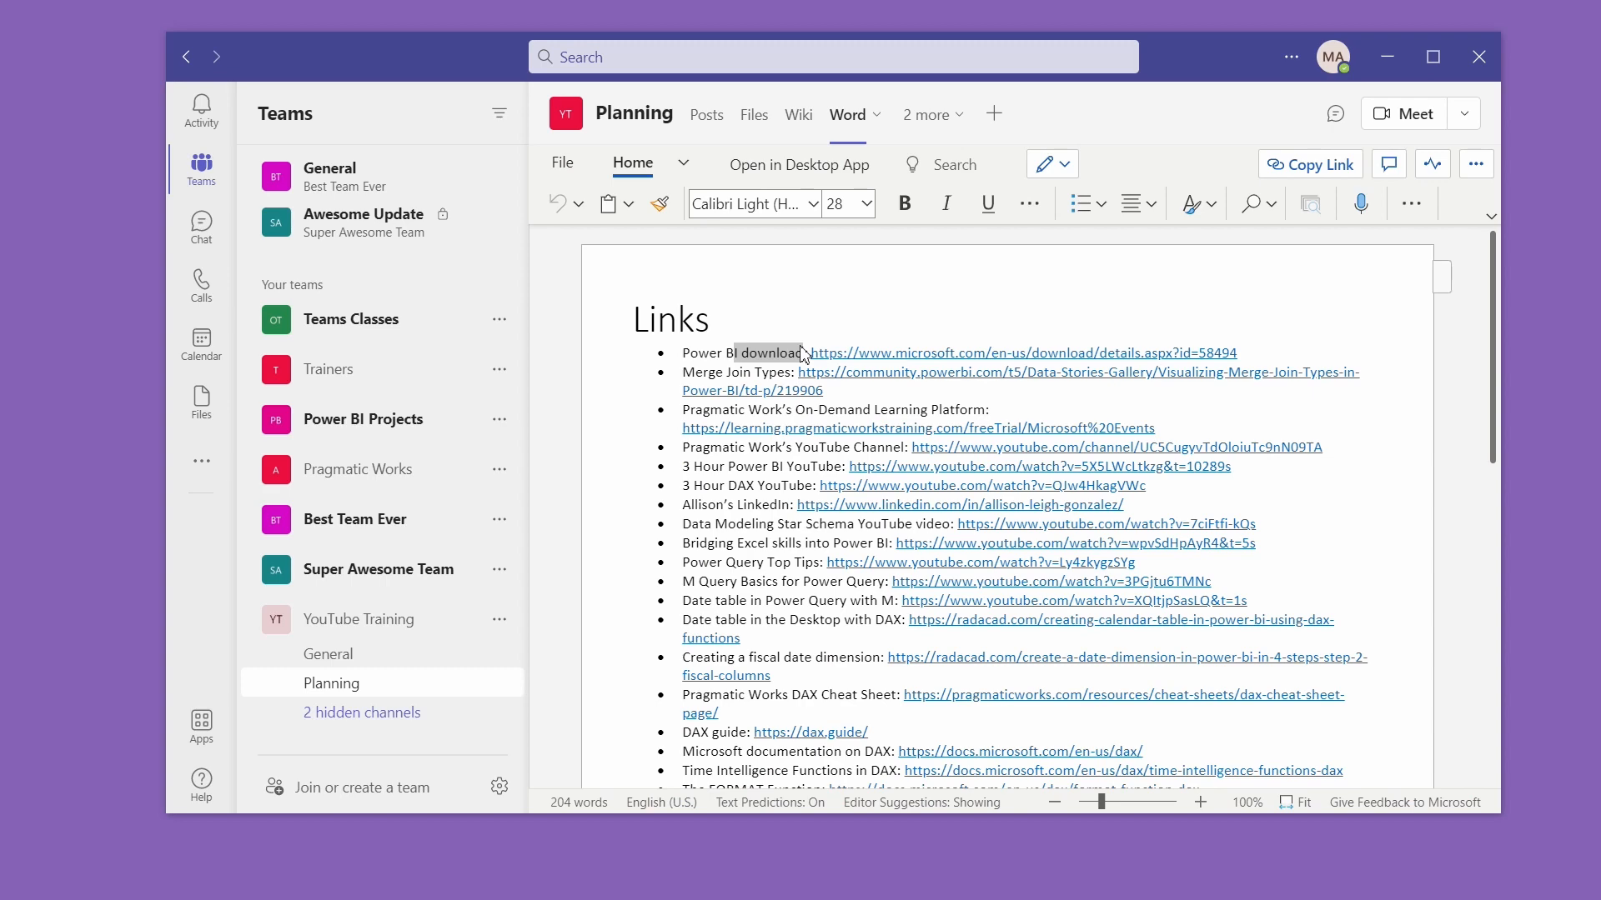
{"action": "left_click", "coordinate": [905, 204]}
{"action": "left_click", "coordinate": [904, 204]}
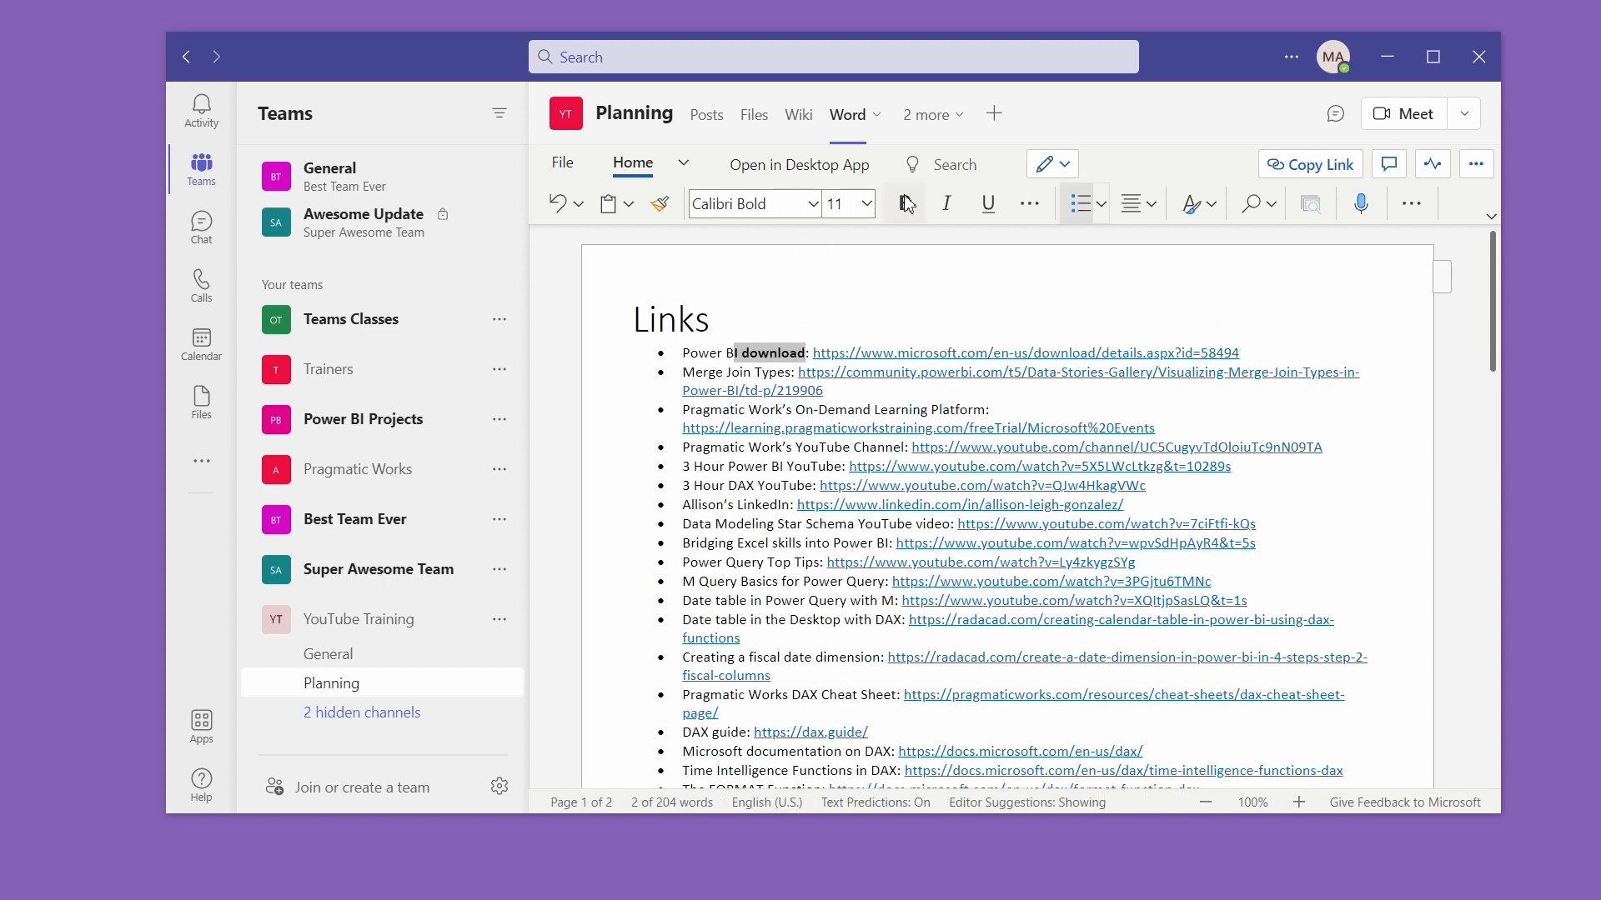
{"action": "scroll", "coordinate": [811, 474], "scroll_direction": "down", "scroll_amount": 10}
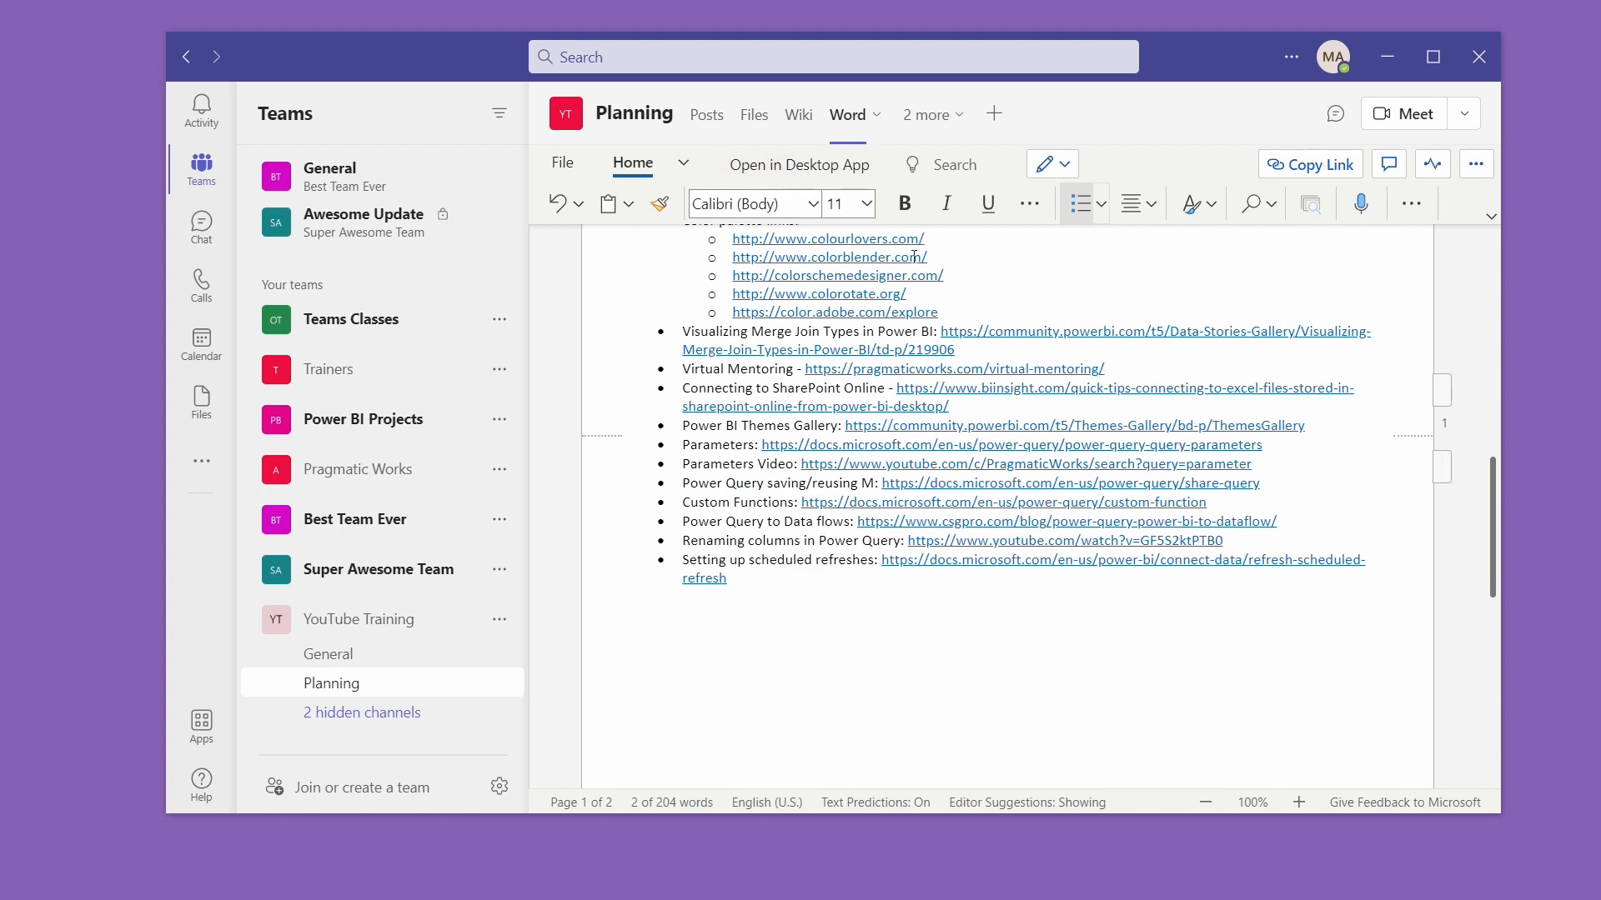
Step: Return to the Planning channel's posts, review the YouTube Training team's options, and collapse and re-expand its channel list
{"action": "left_click", "coordinate": [708, 131]}
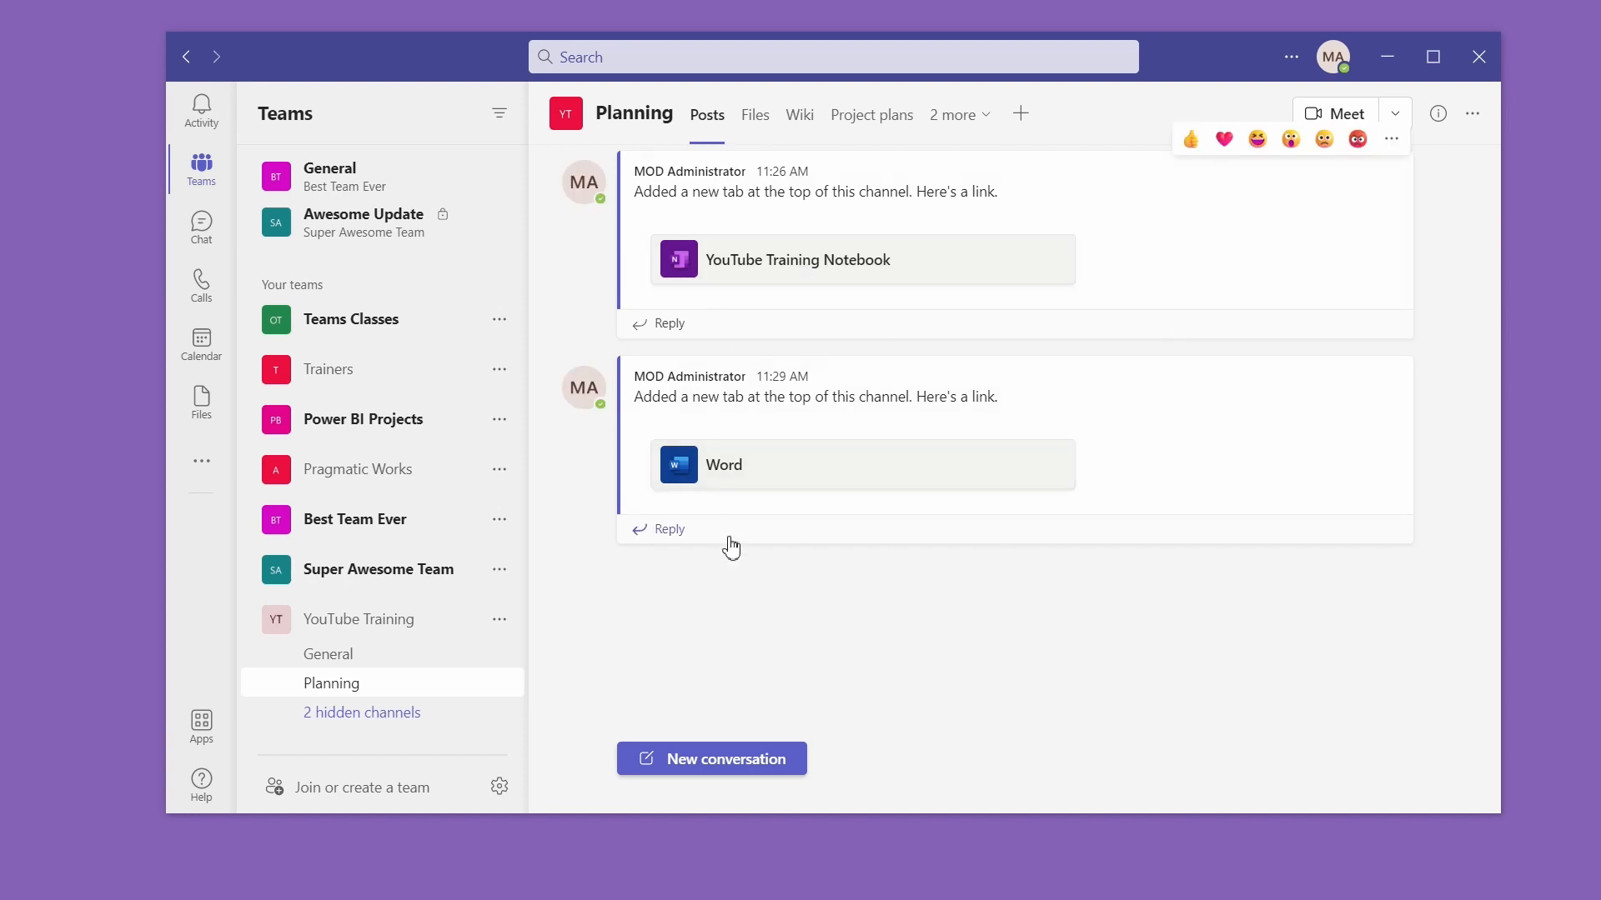
{"action": "mouse_move", "coordinate": [1124, 490]}
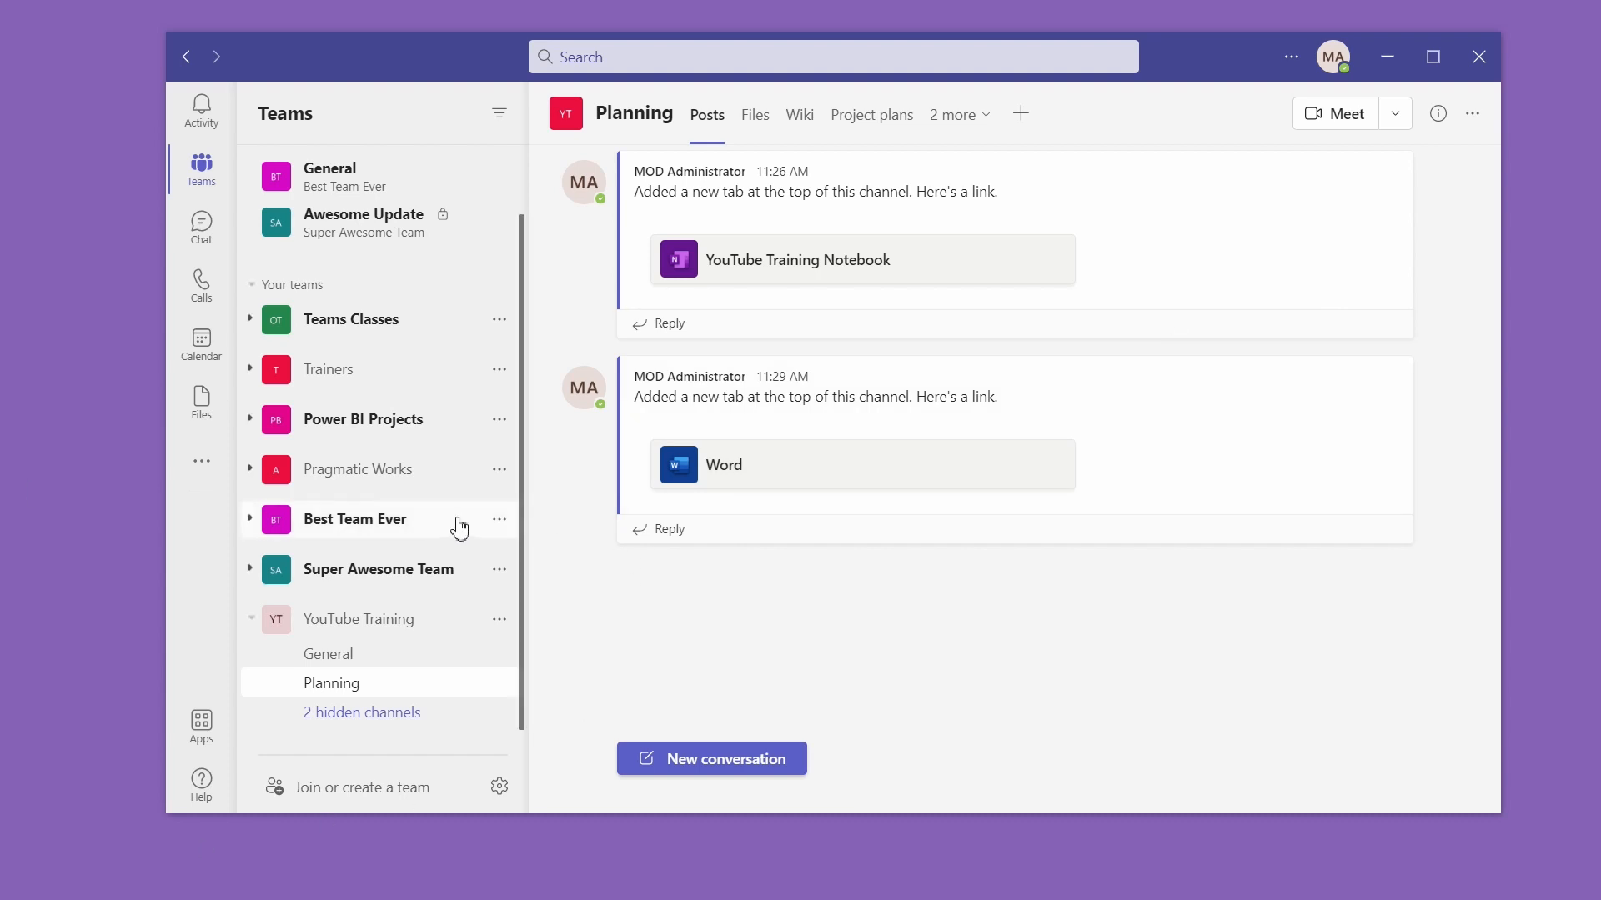
{"action": "left_click", "coordinate": [499, 620]}
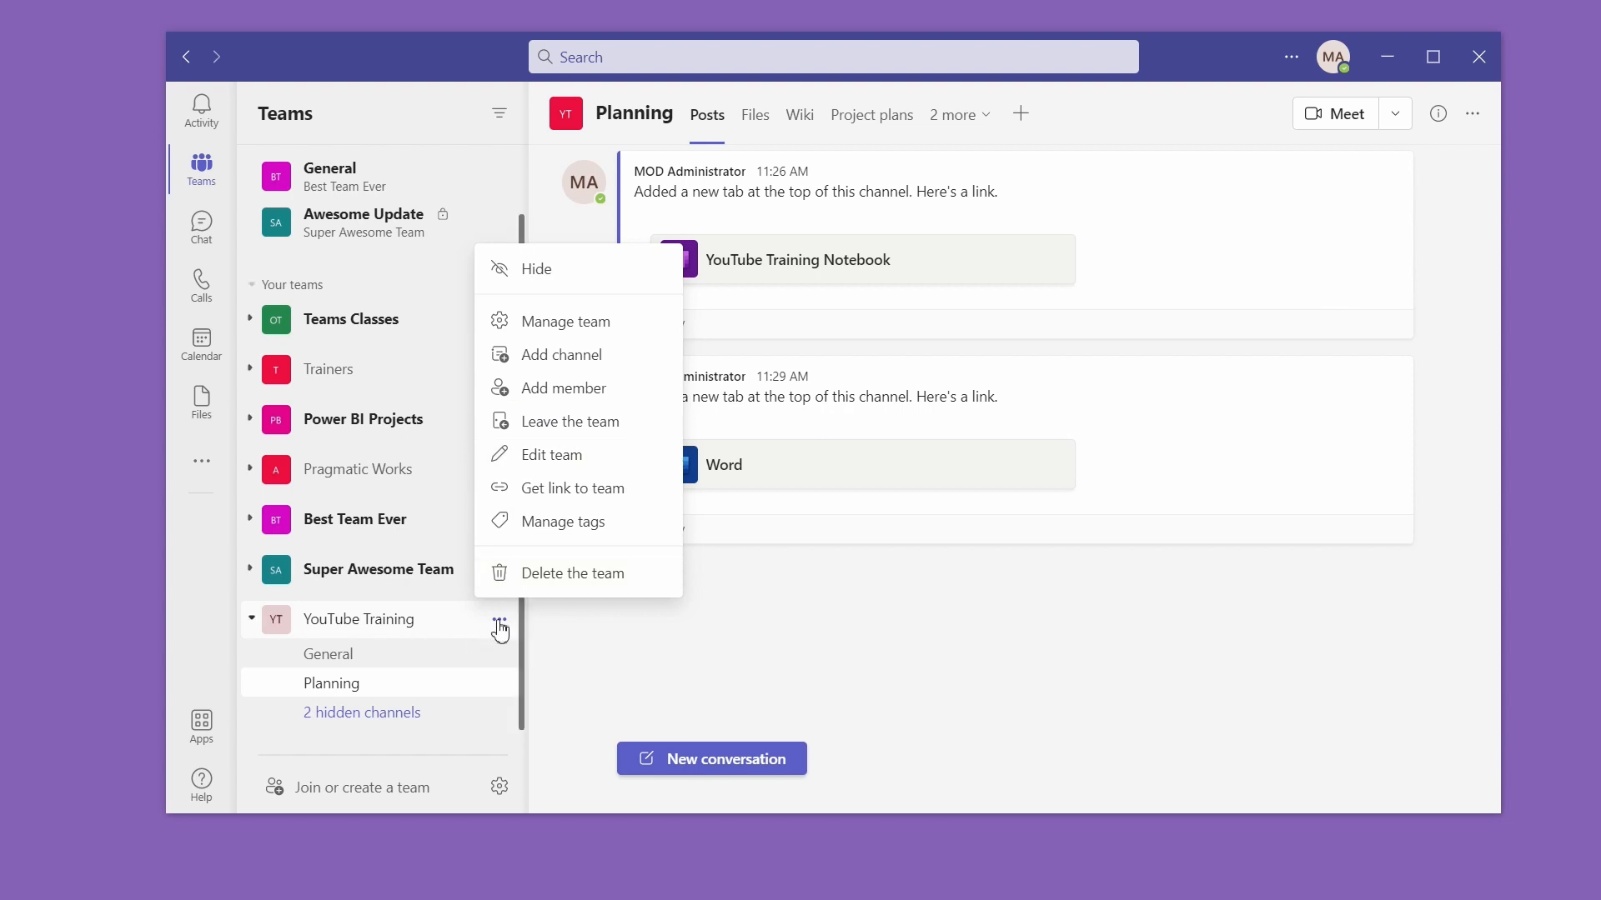
{"action": "left_click", "coordinate": [247, 631]}
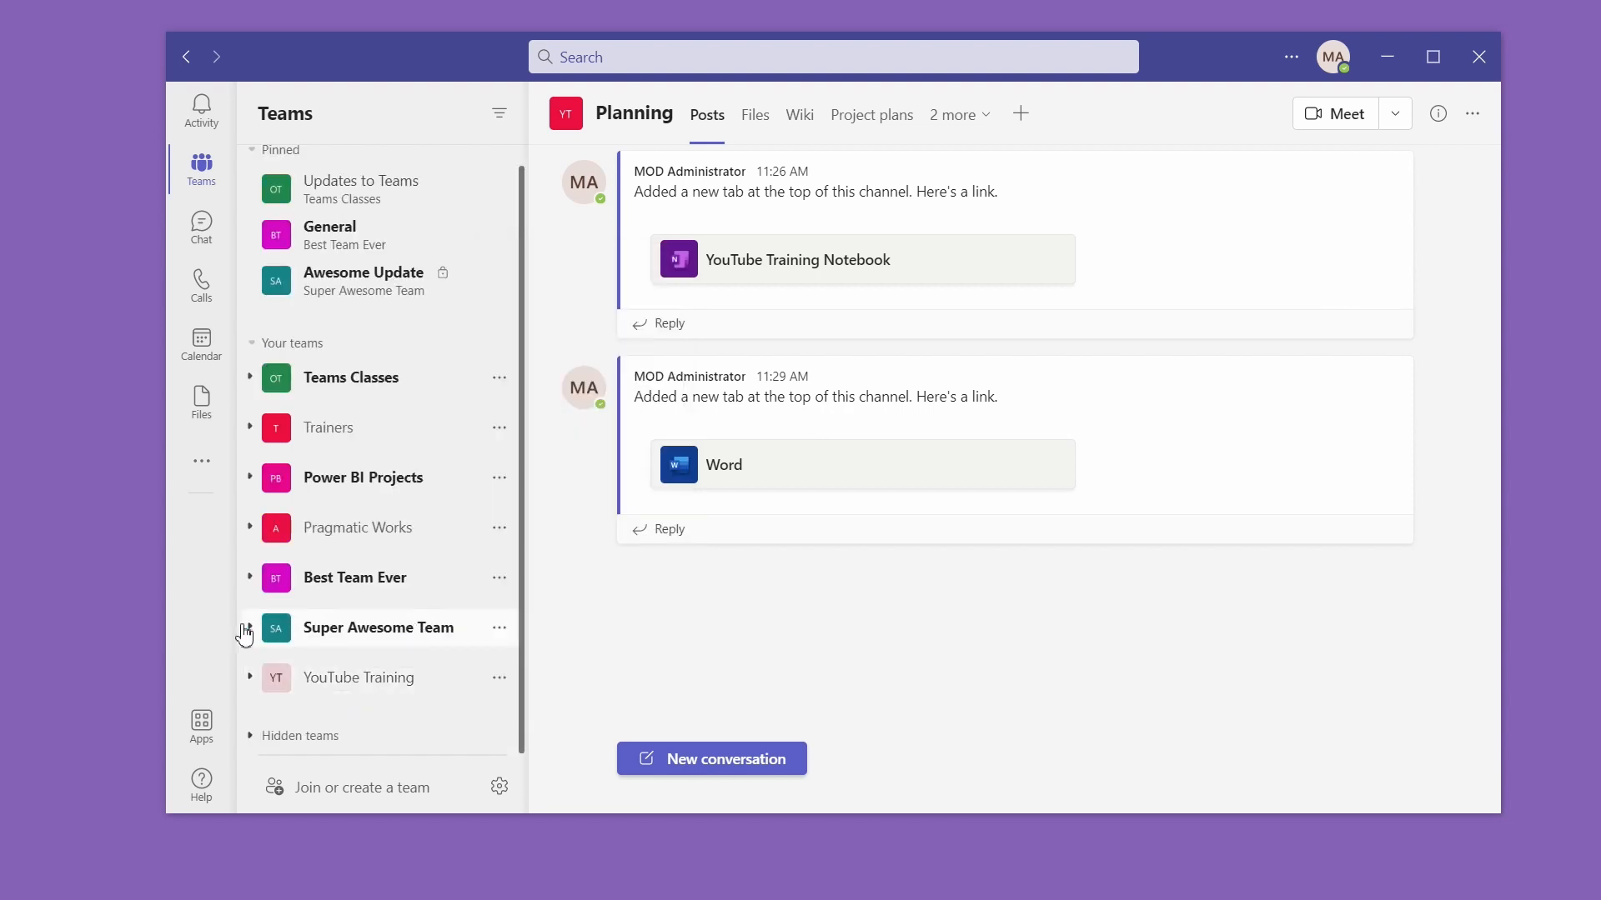
{"action": "left_click", "coordinate": [250, 676]}
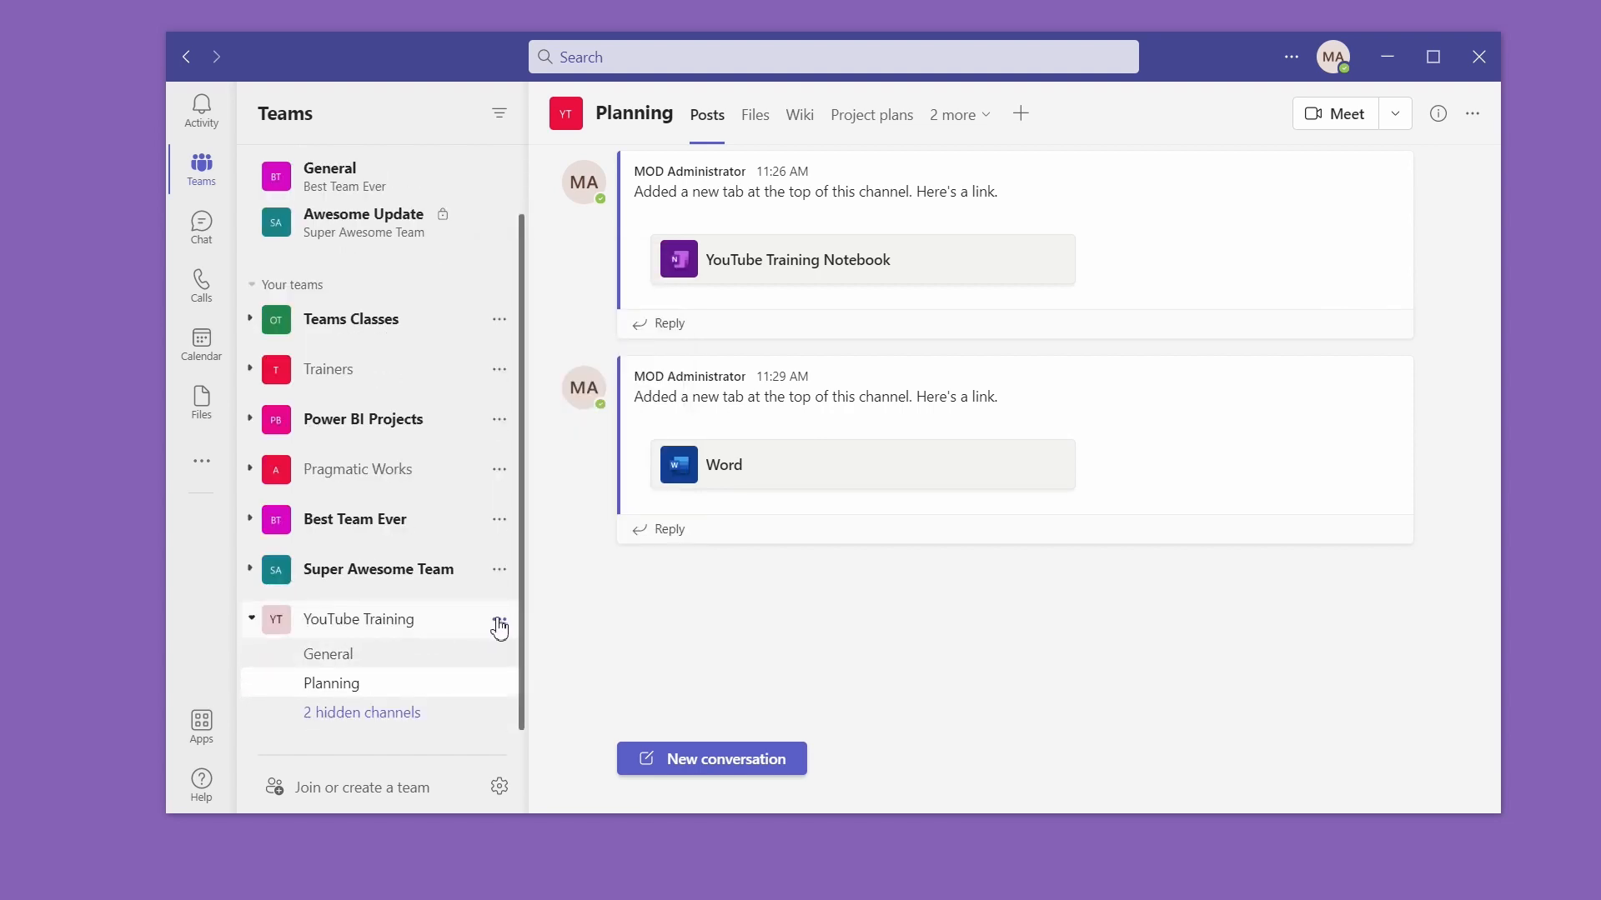
Step: Create a channel named Super Secret Channel in the YouTube Training team with privacy set to Private - Specific teammates have access
{"action": "left_click", "coordinate": [500, 621]}
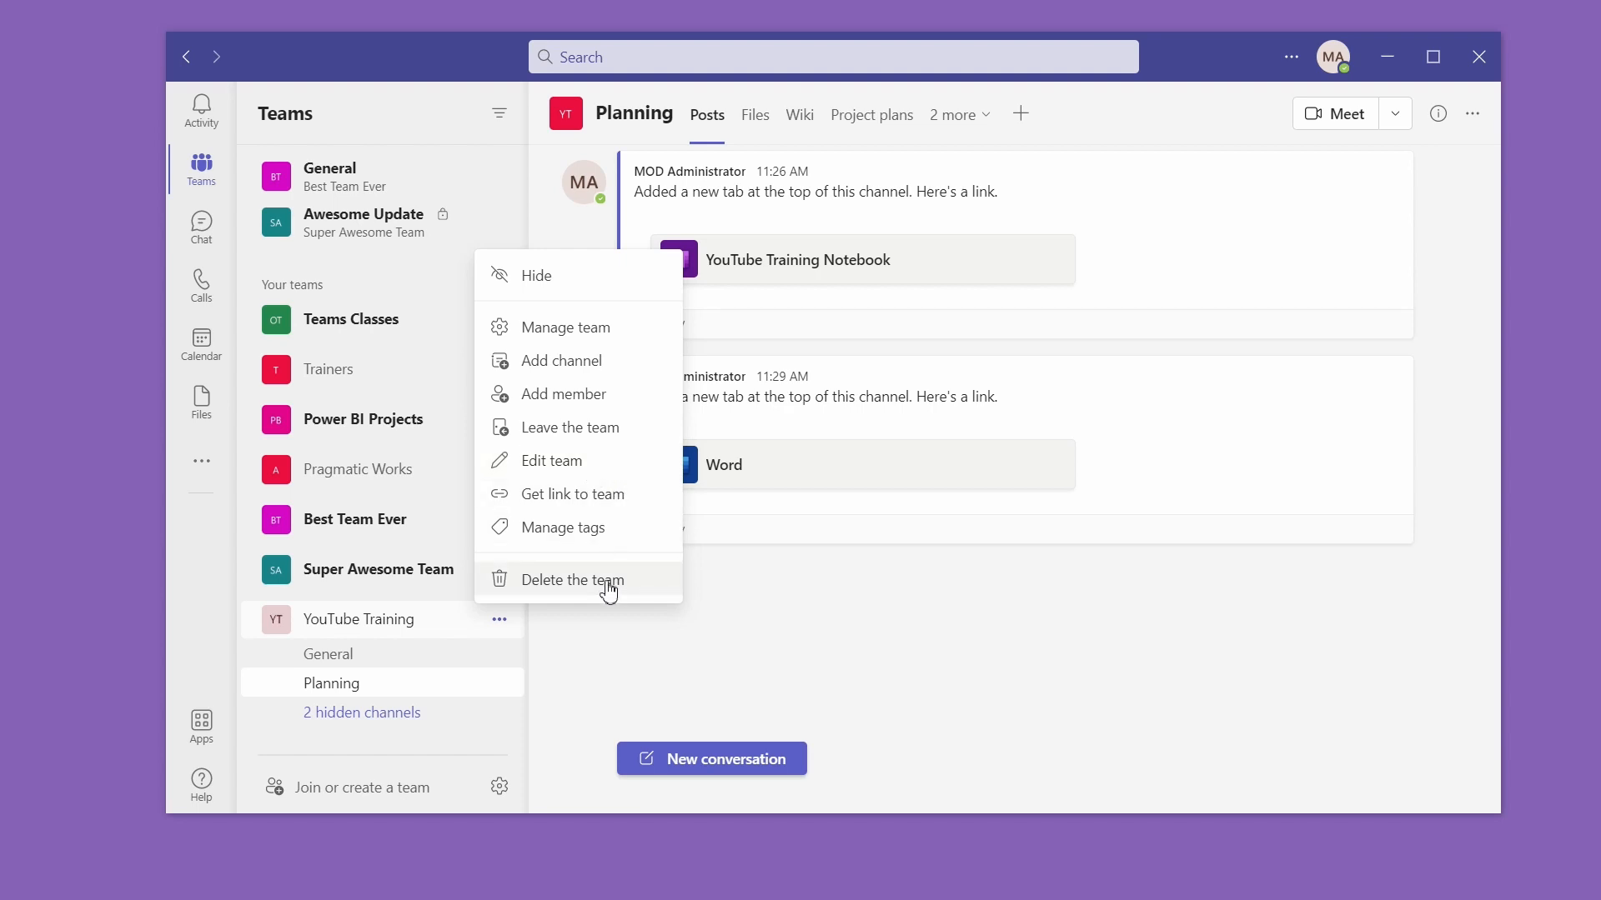
{"action": "left_click", "coordinate": [581, 370]}
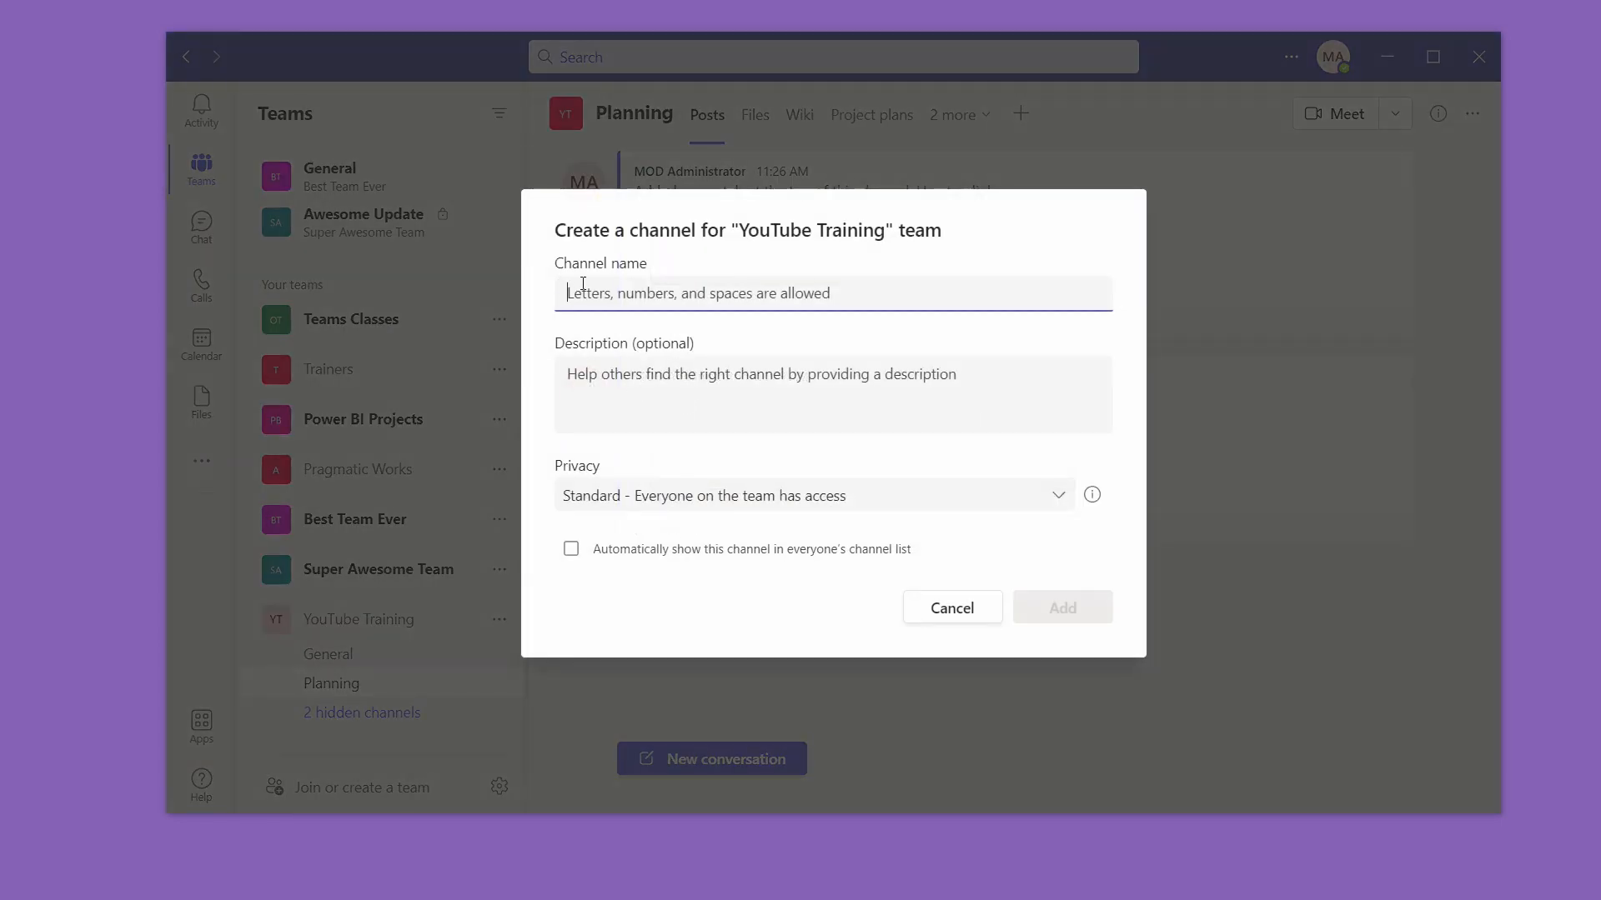
{"action": "type", "text": "Super Secr"}
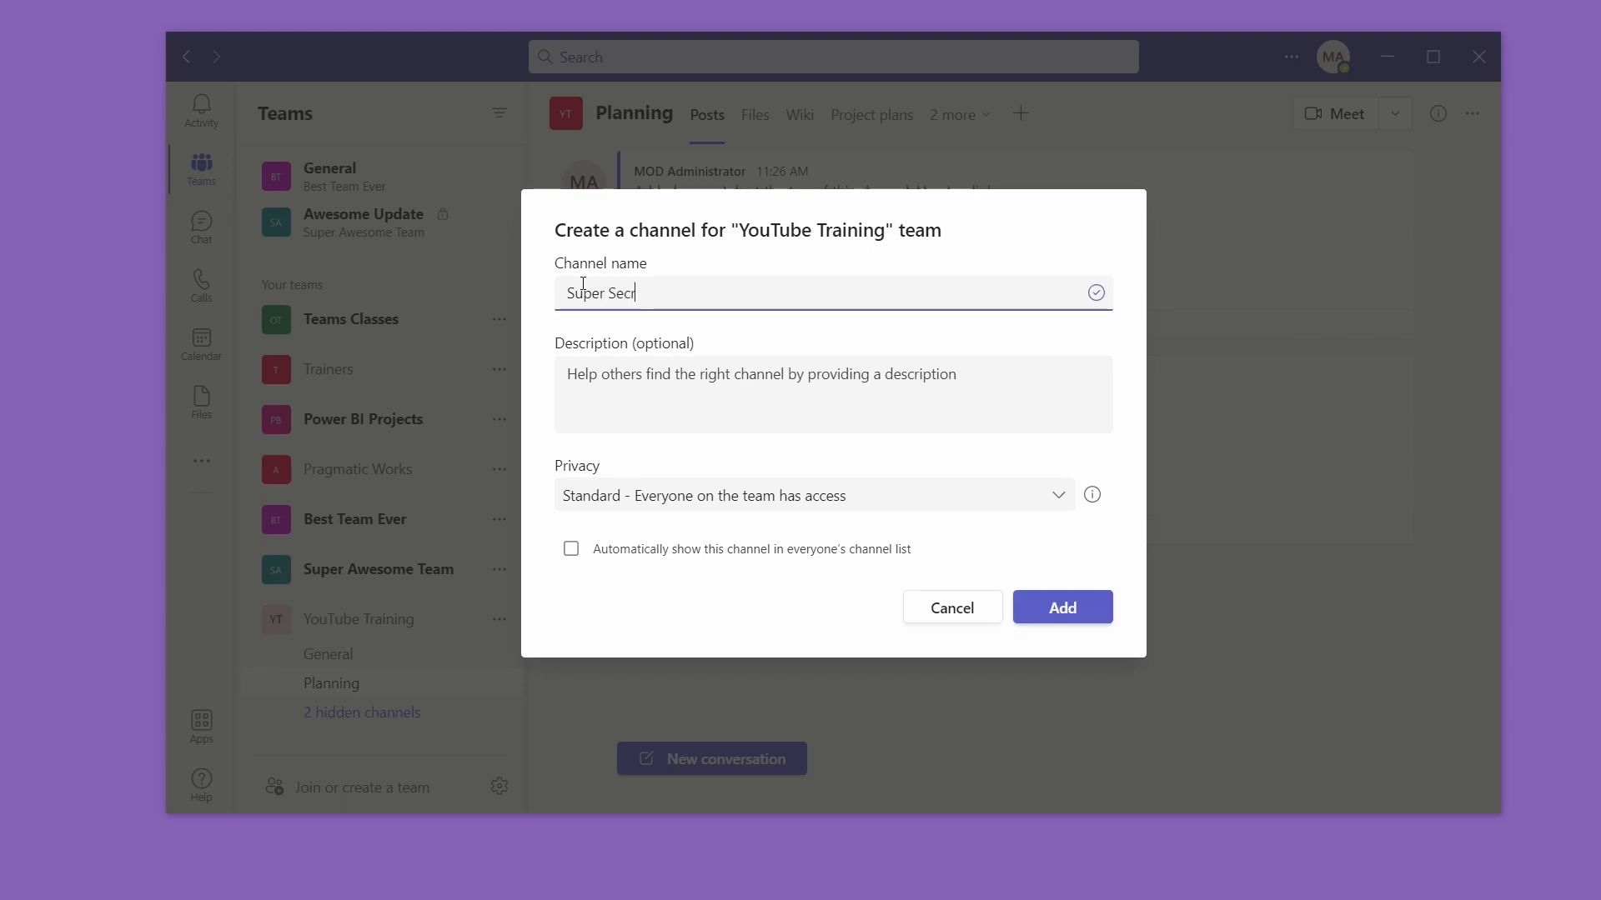
{"action": "type", "text": "et Channel"}
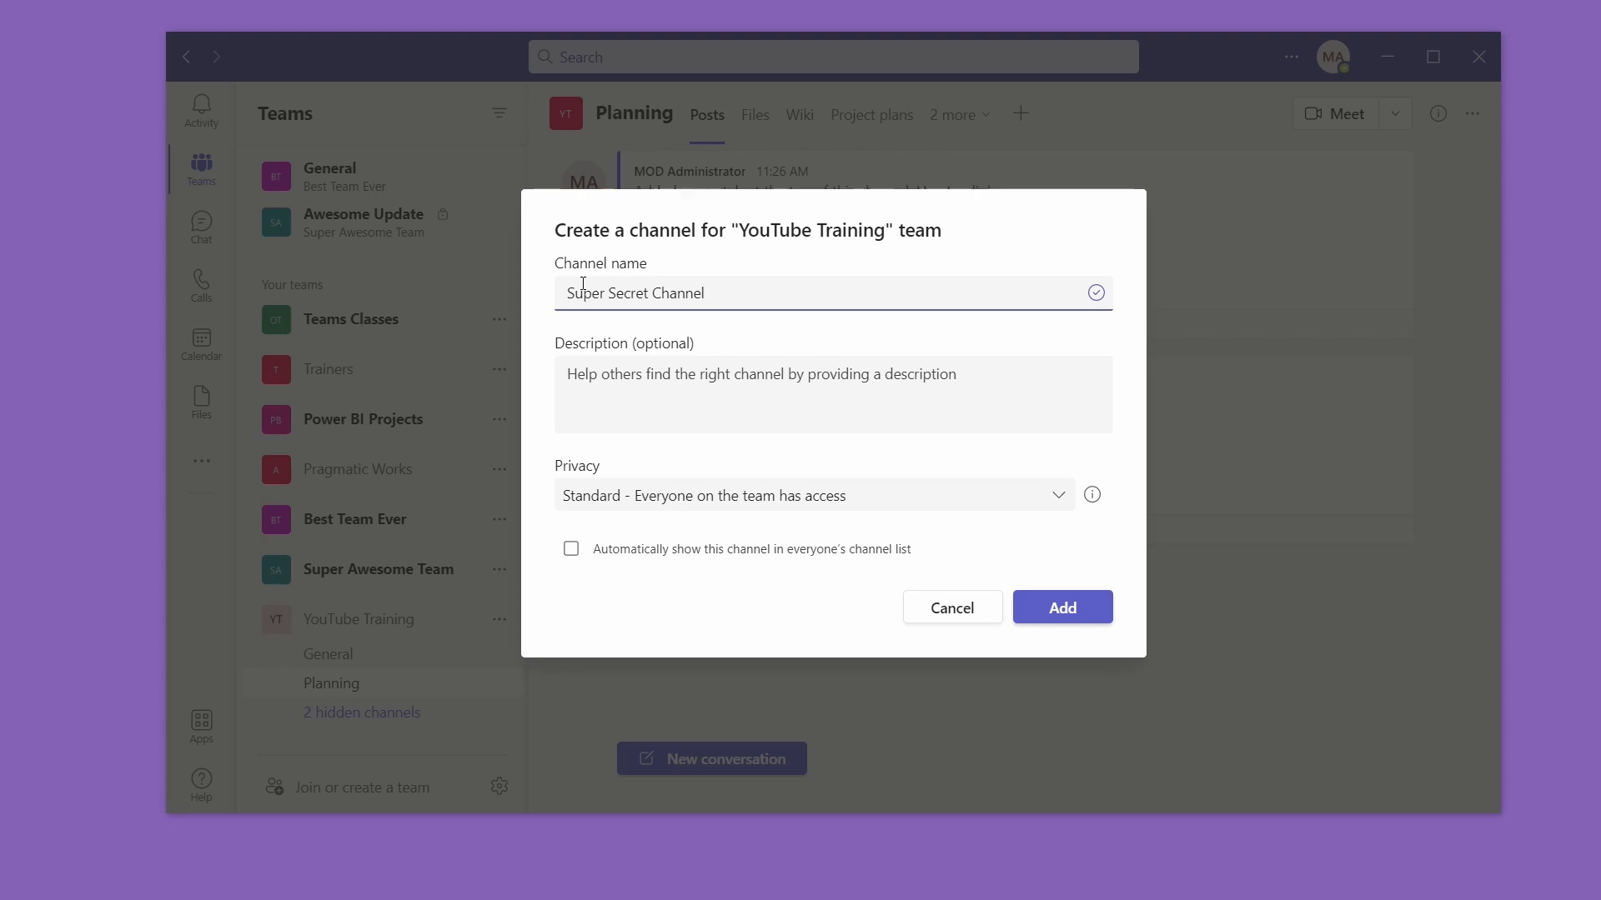
{"action": "left_click", "coordinate": [1063, 507]}
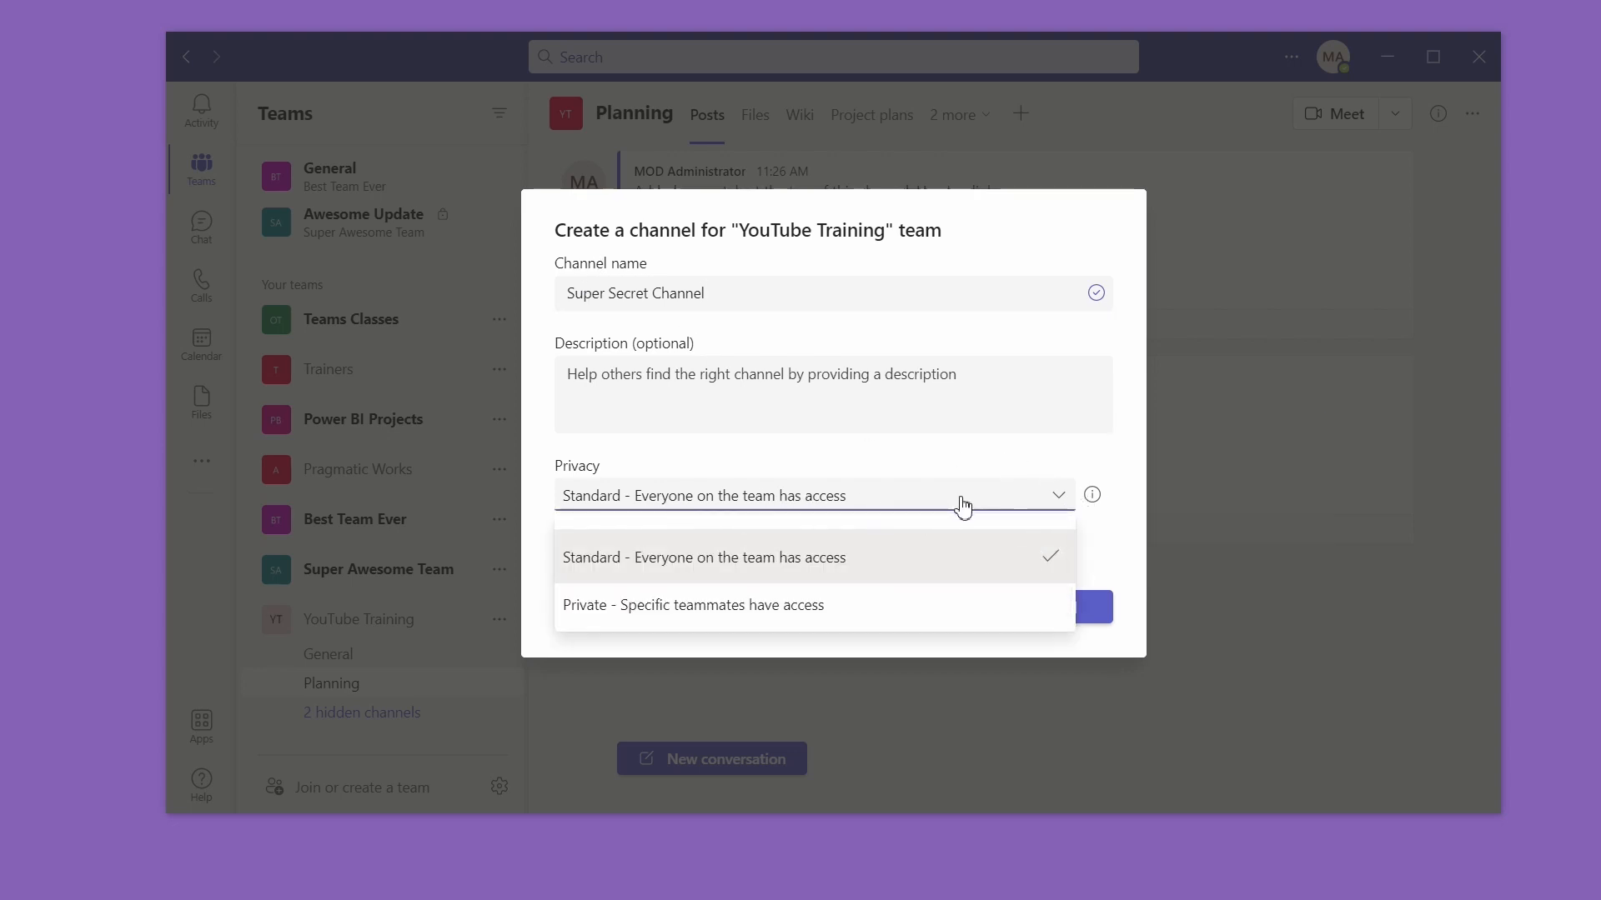
{"action": "left_click", "coordinate": [812, 607]}
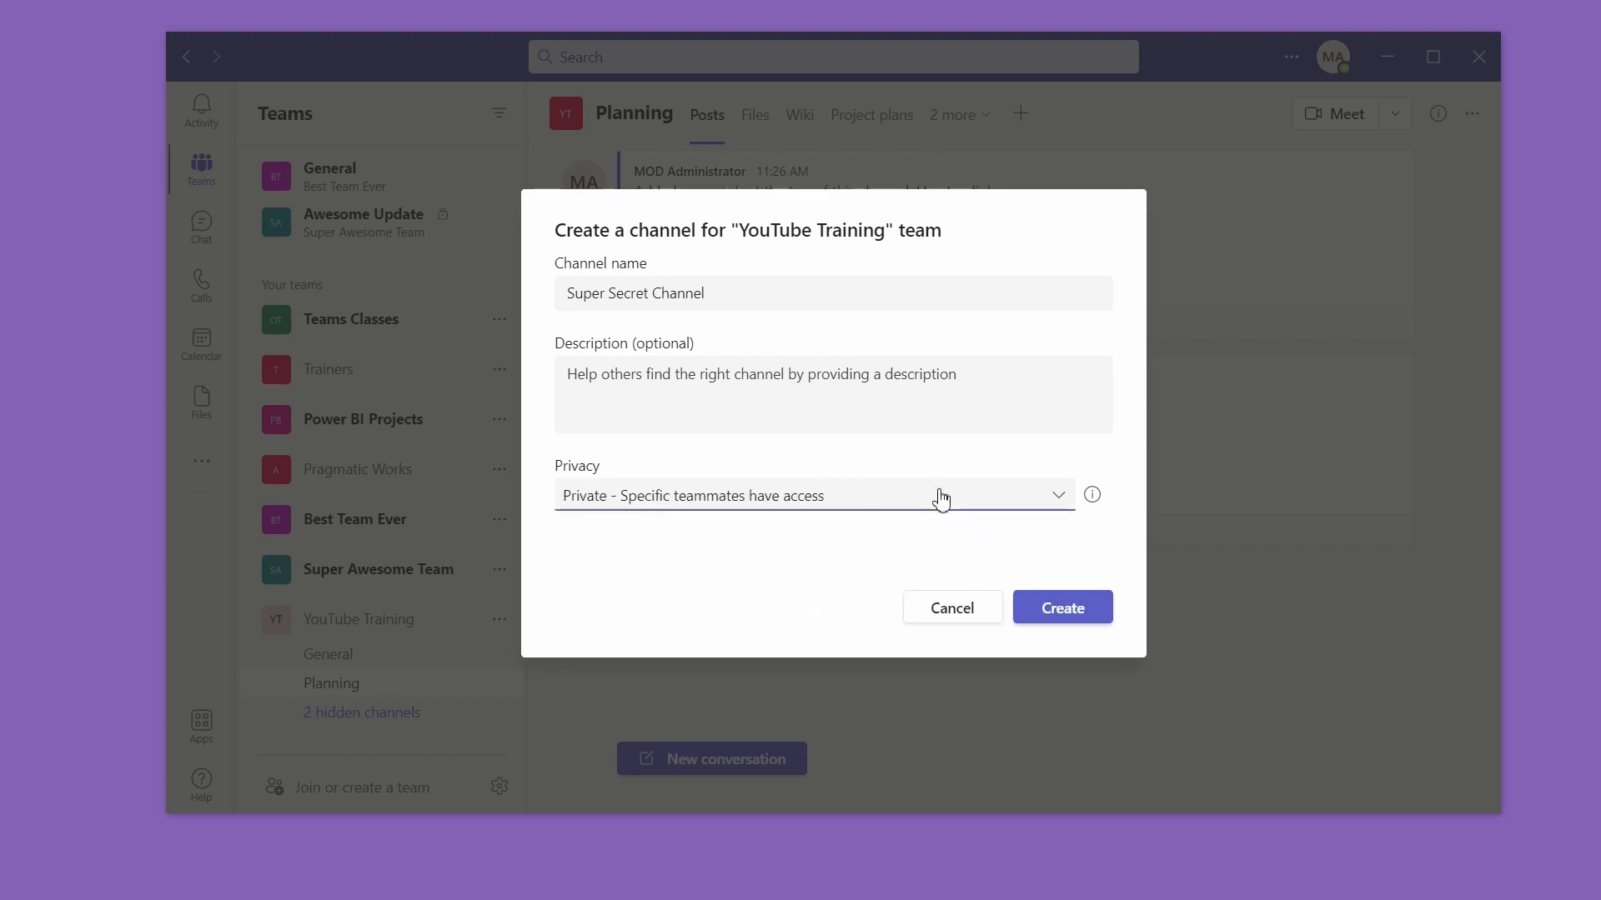
{"action": "mouse_move", "coordinate": [1093, 498]}
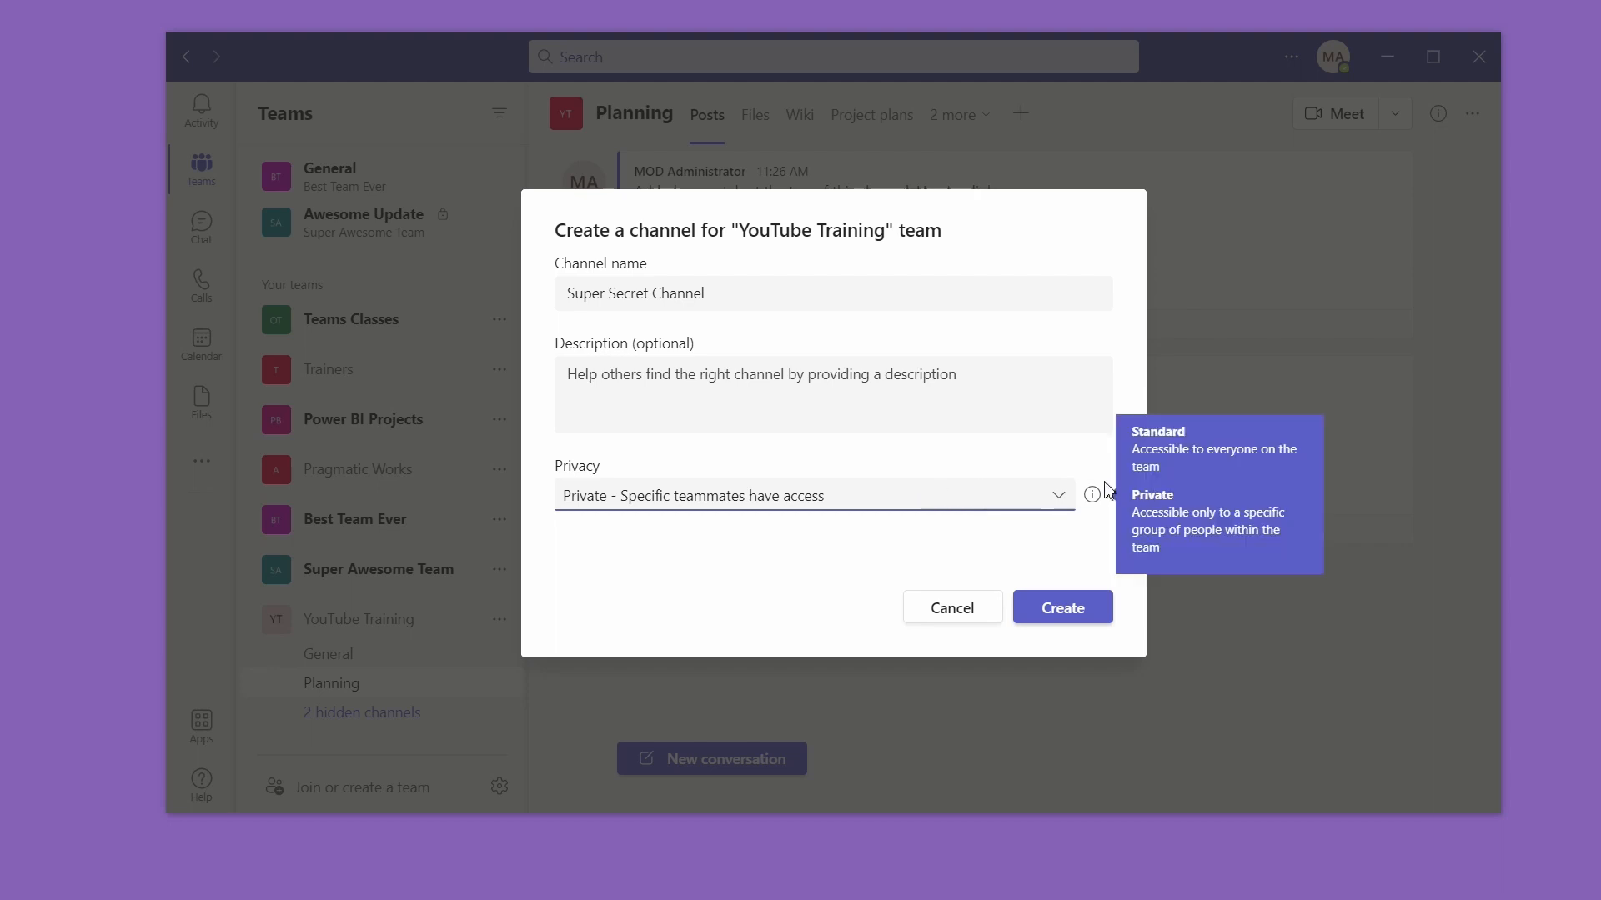
{"action": "left_click", "coordinate": [1074, 615]}
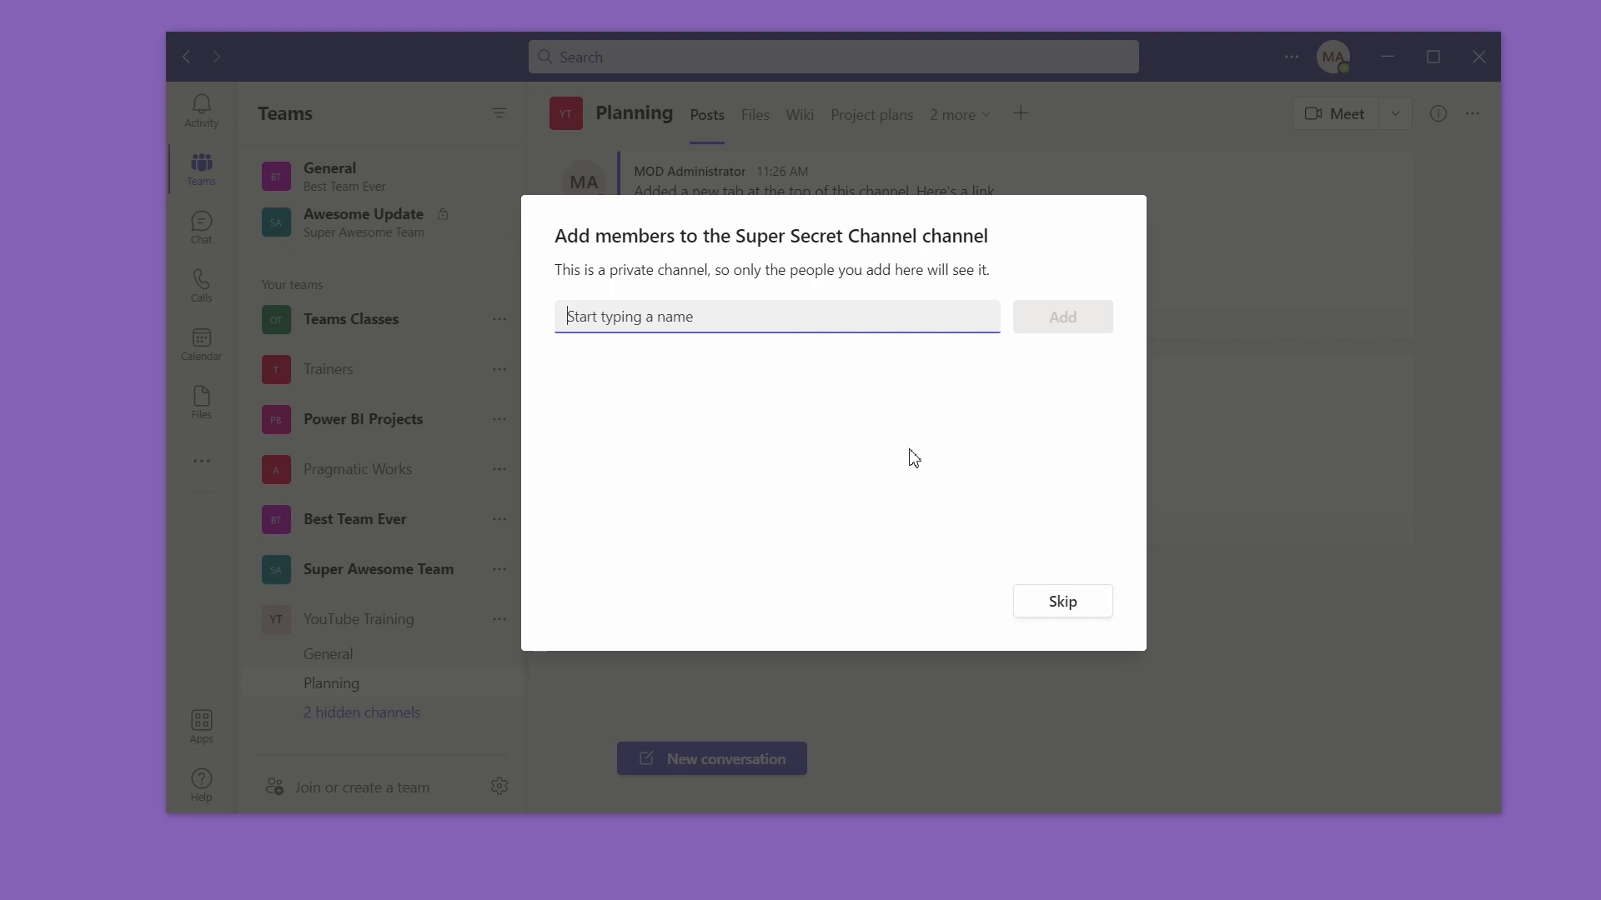
Step: Finish creating the Super Secret Channel without adding members, and hide the Teams Classes team from the team list
{"action": "left_click", "coordinate": [1078, 614]}
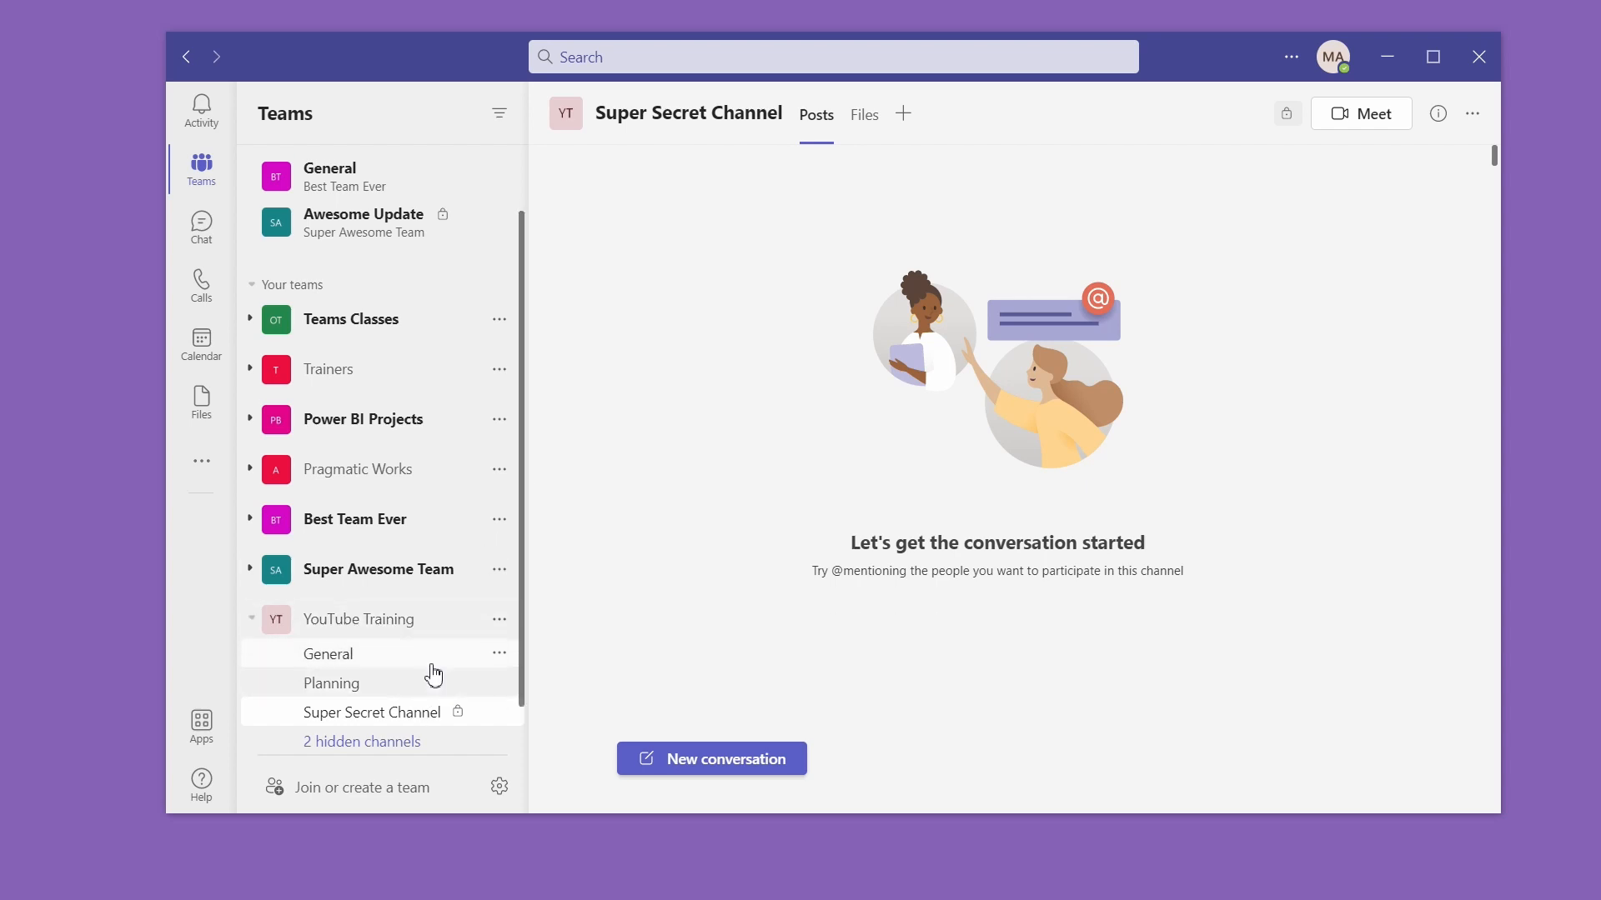
{"action": "scroll", "coordinate": [431, 672], "scroll_direction": "down", "scroll_amount": 1}
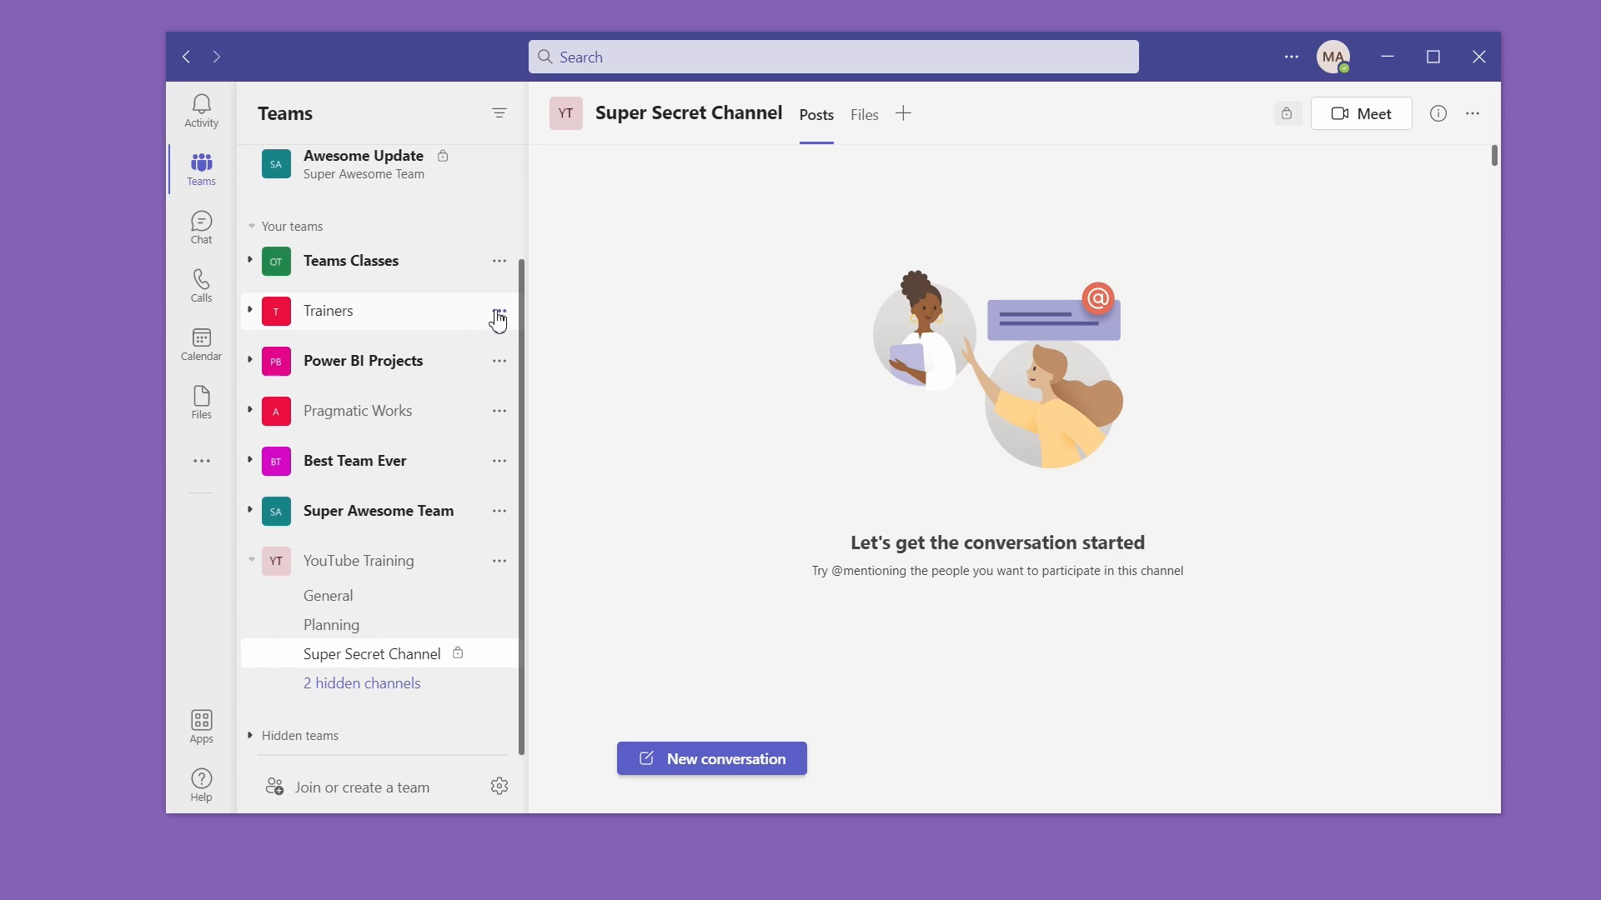
{"action": "left_click", "coordinate": [500, 265]}
{"action": "left_click", "coordinate": [560, 314]}
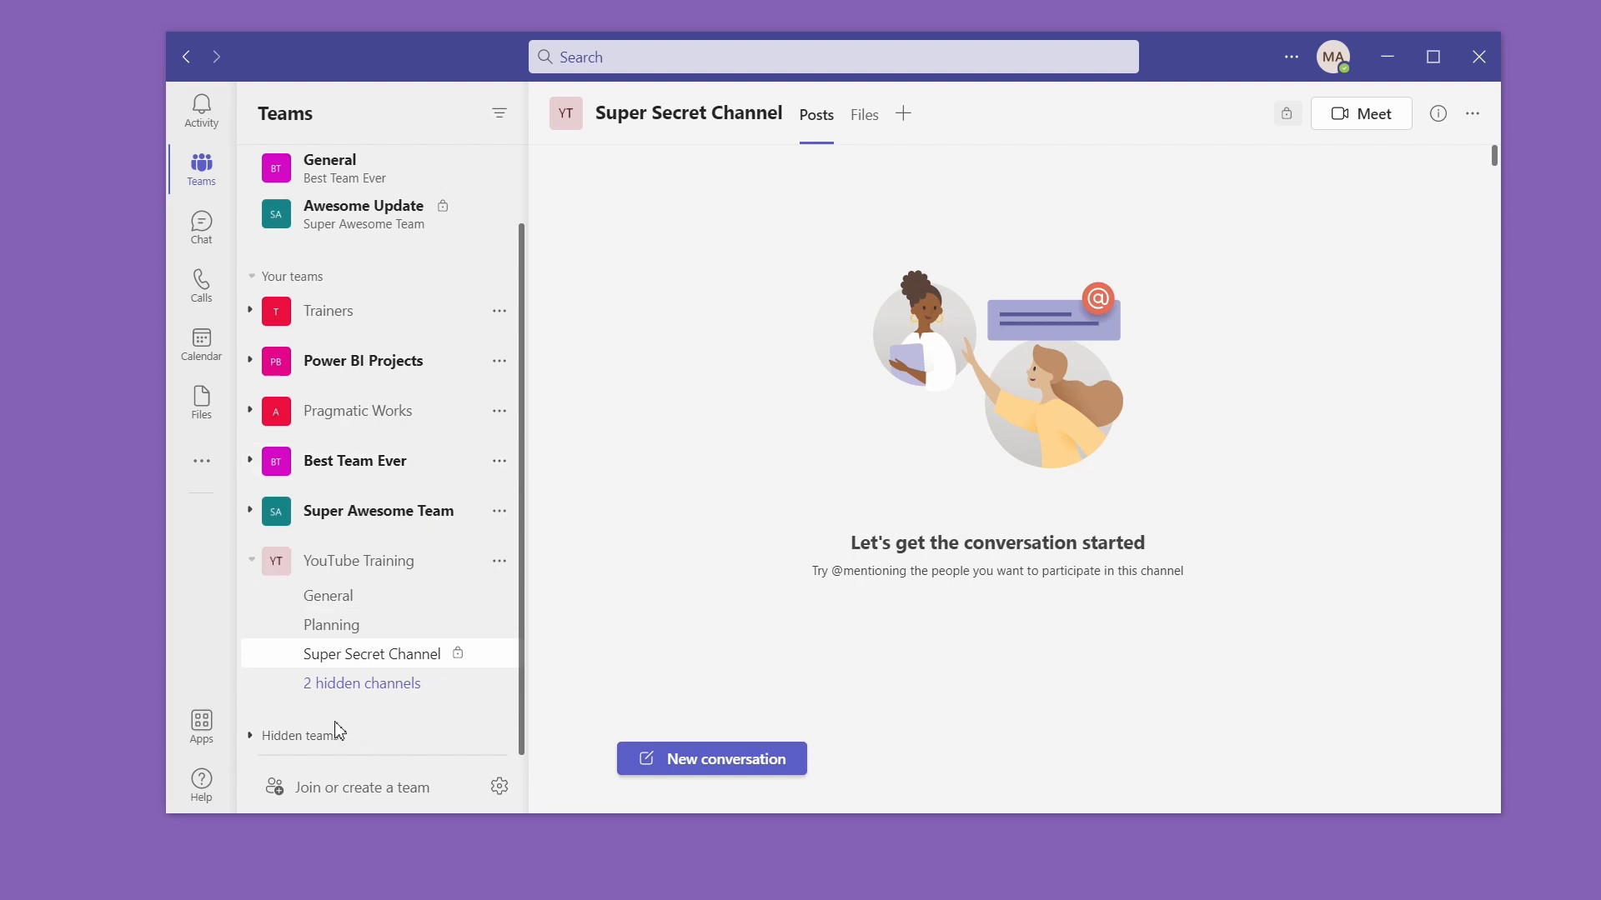
Step: Expand the hidden teams group, look through the teams in it and collapse the group again
{"action": "left_click", "coordinate": [251, 737]}
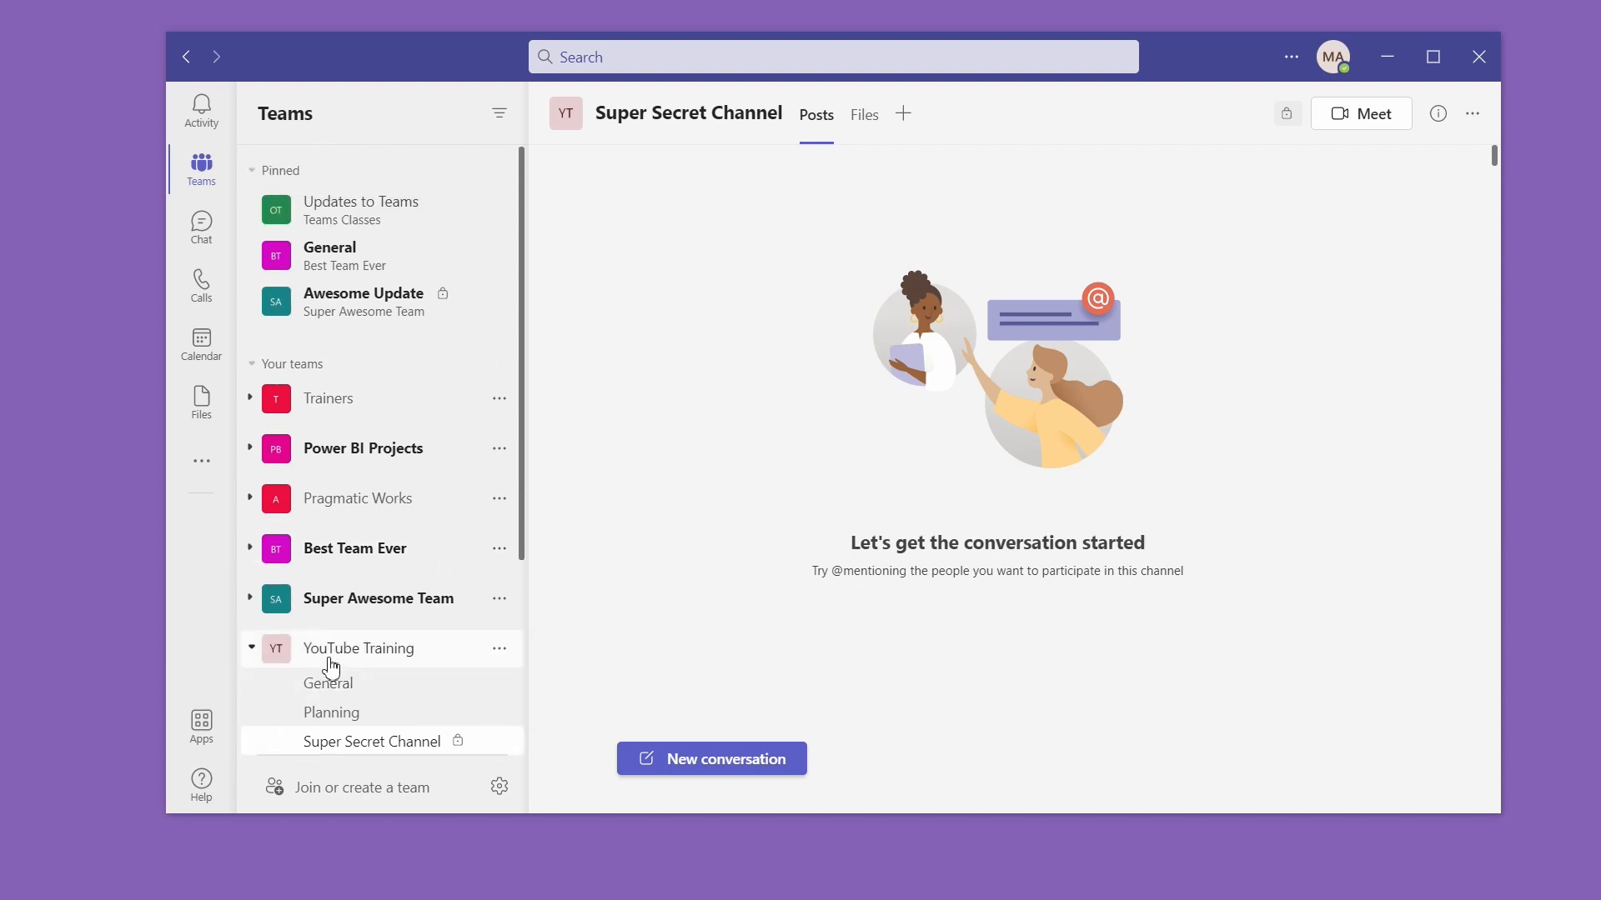
{"action": "scroll", "coordinate": [330, 667], "scroll_direction": "down", "scroll_amount": 3}
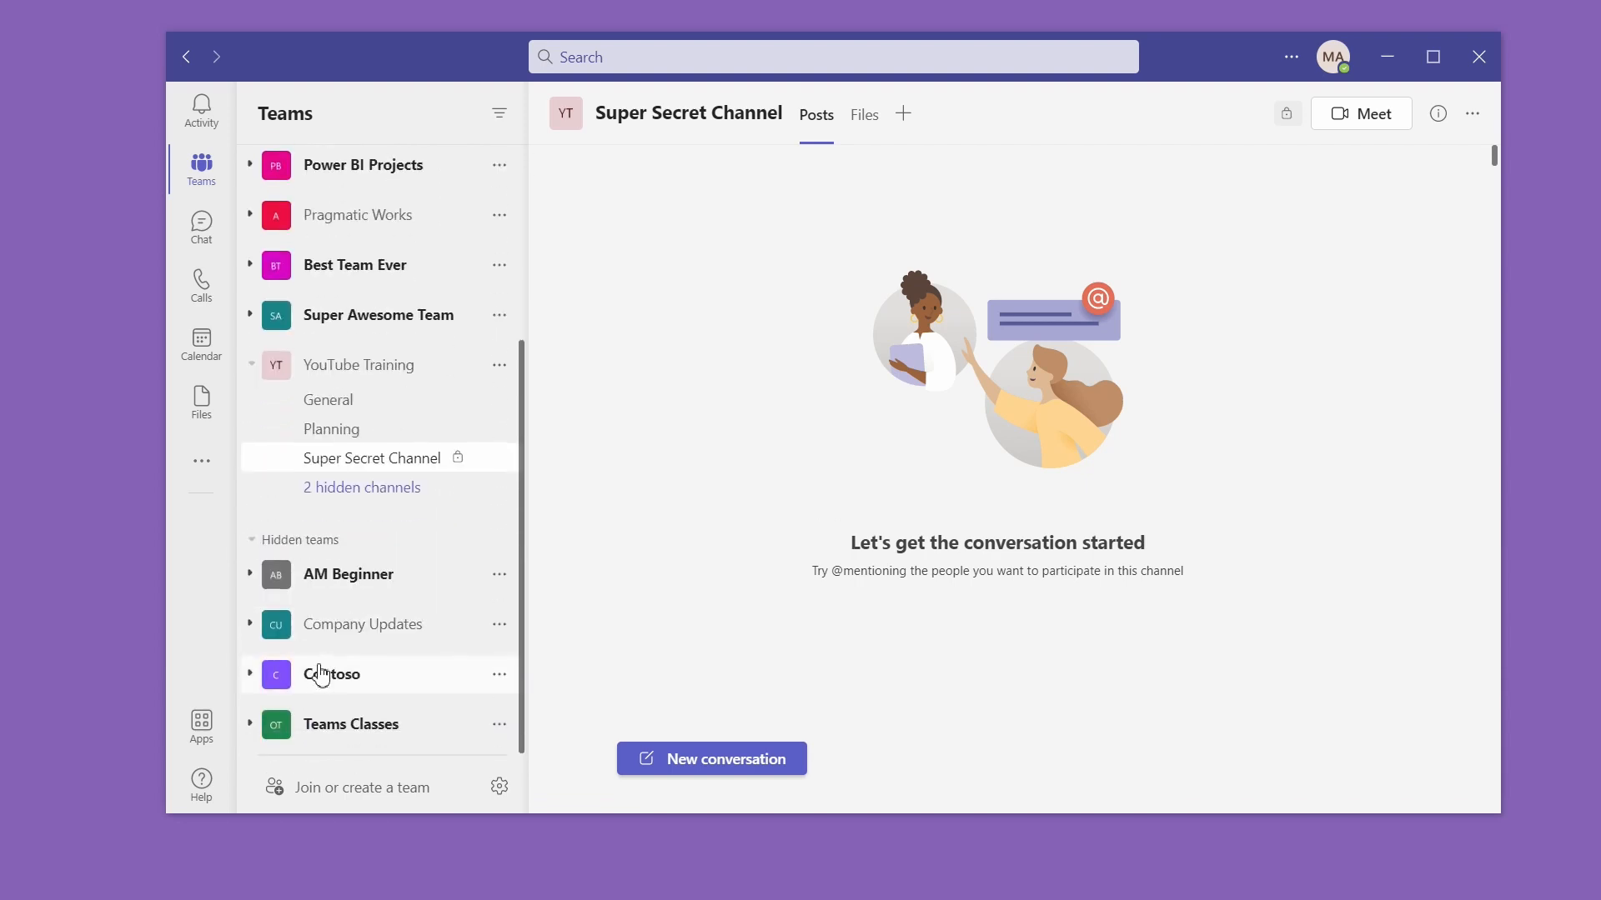
{"action": "left_click", "coordinate": [252, 542]}
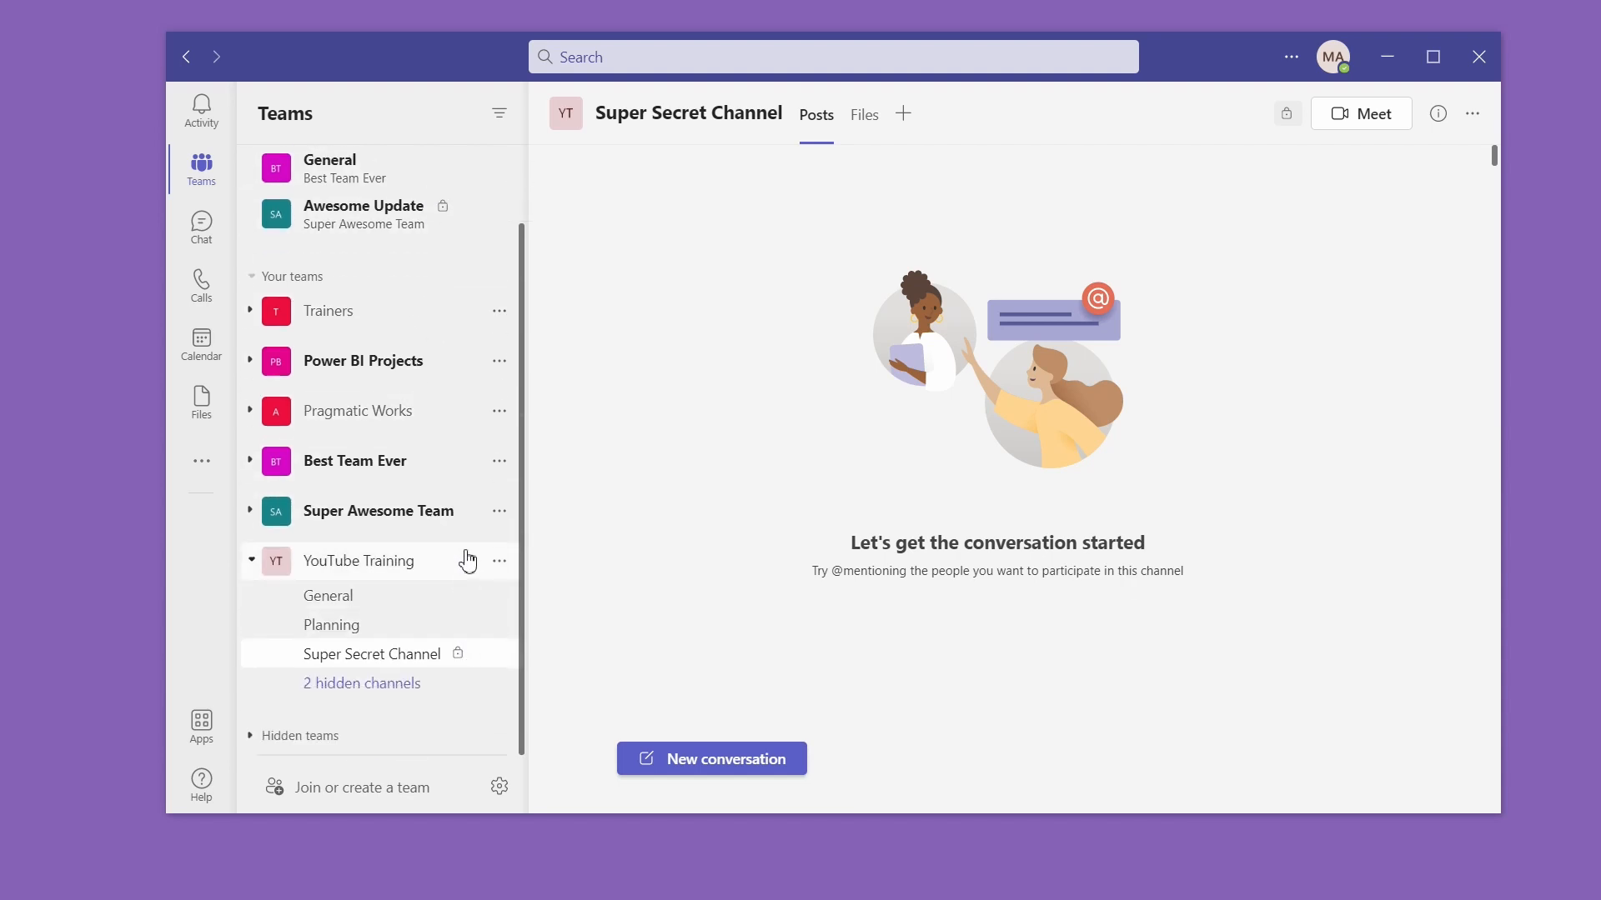
Step: Pin the Super Secret Channel of the YouTube Training team and check the pinned channels
{"action": "mouse_move", "coordinate": [464, 663]}
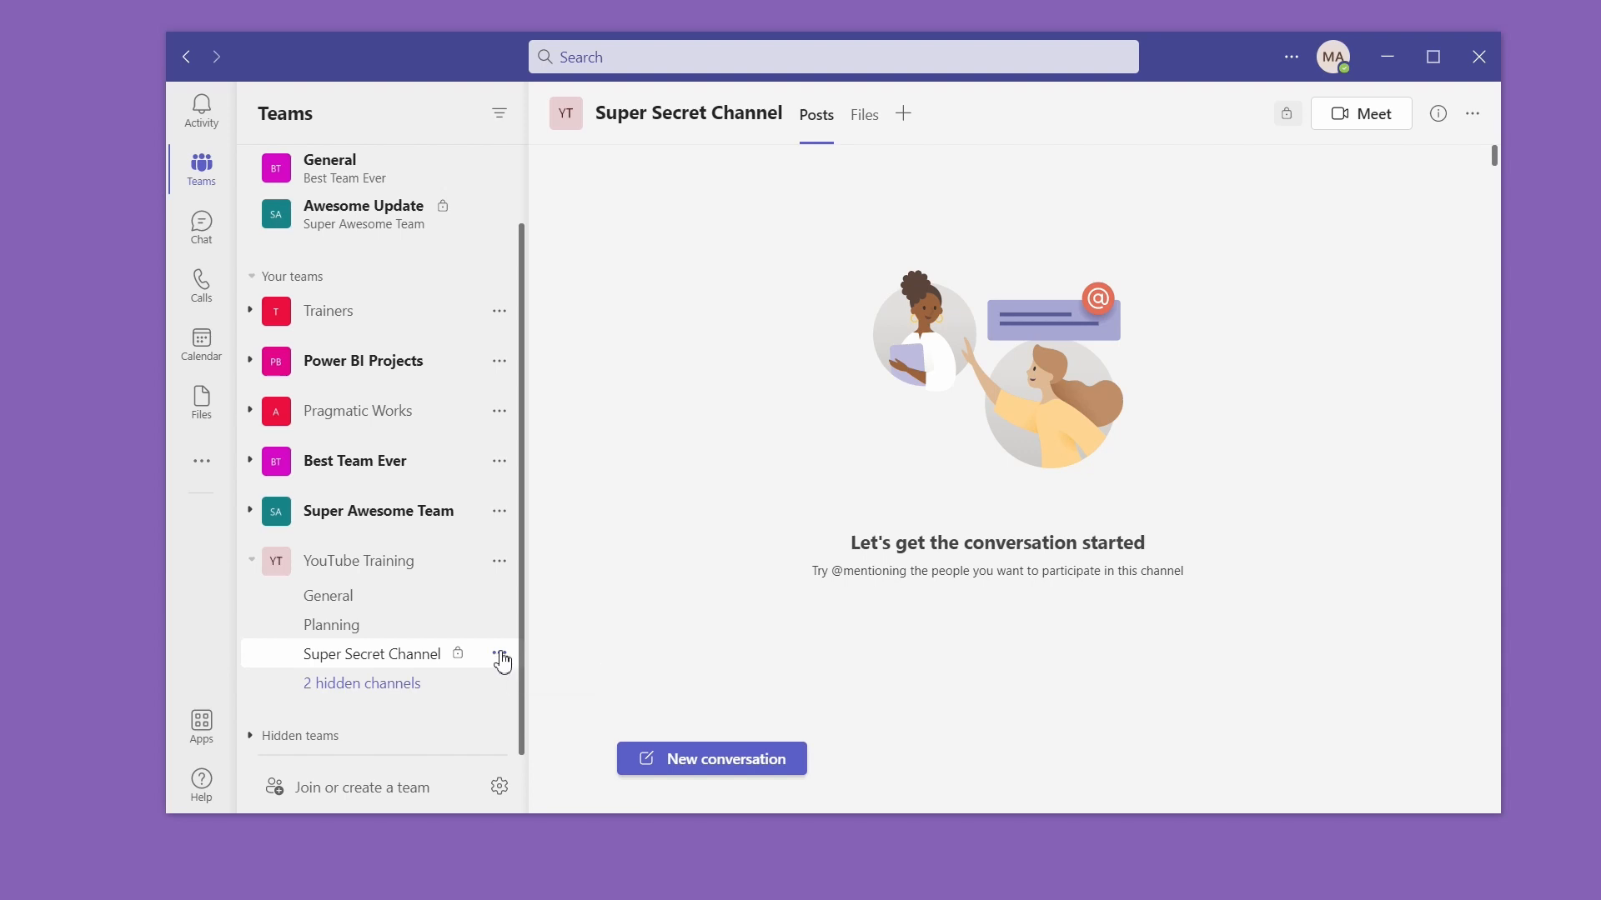
{"action": "left_click", "coordinate": [500, 657]}
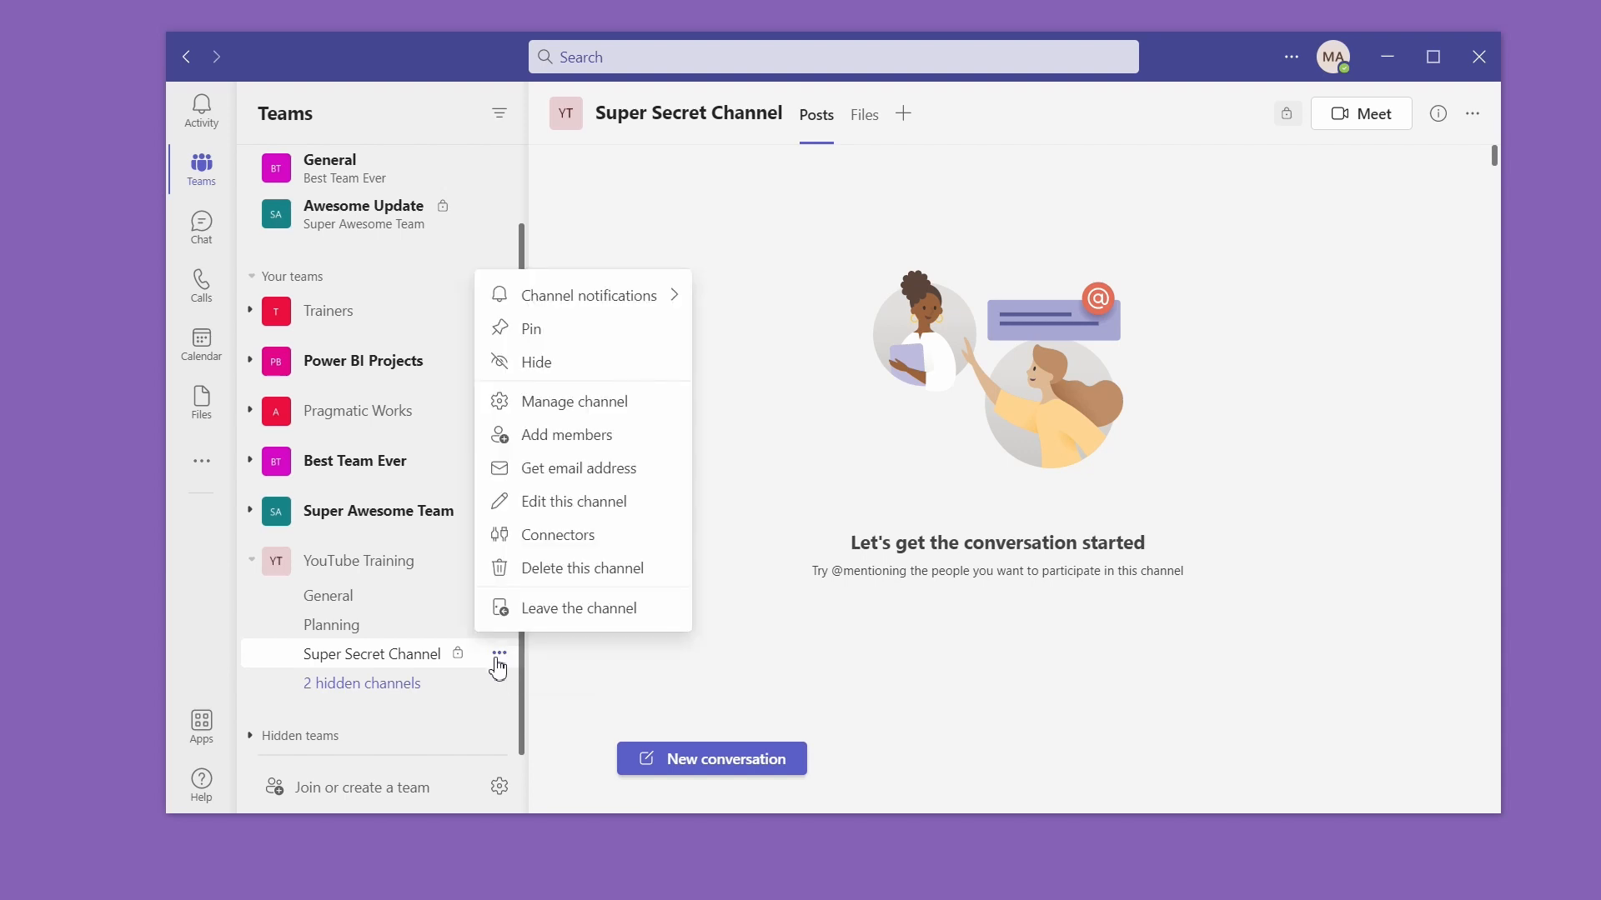
{"action": "left_click", "coordinate": [531, 333]}
{"action": "scroll", "coordinate": [428, 305], "scroll_direction": "up", "scroll_amount": 2}
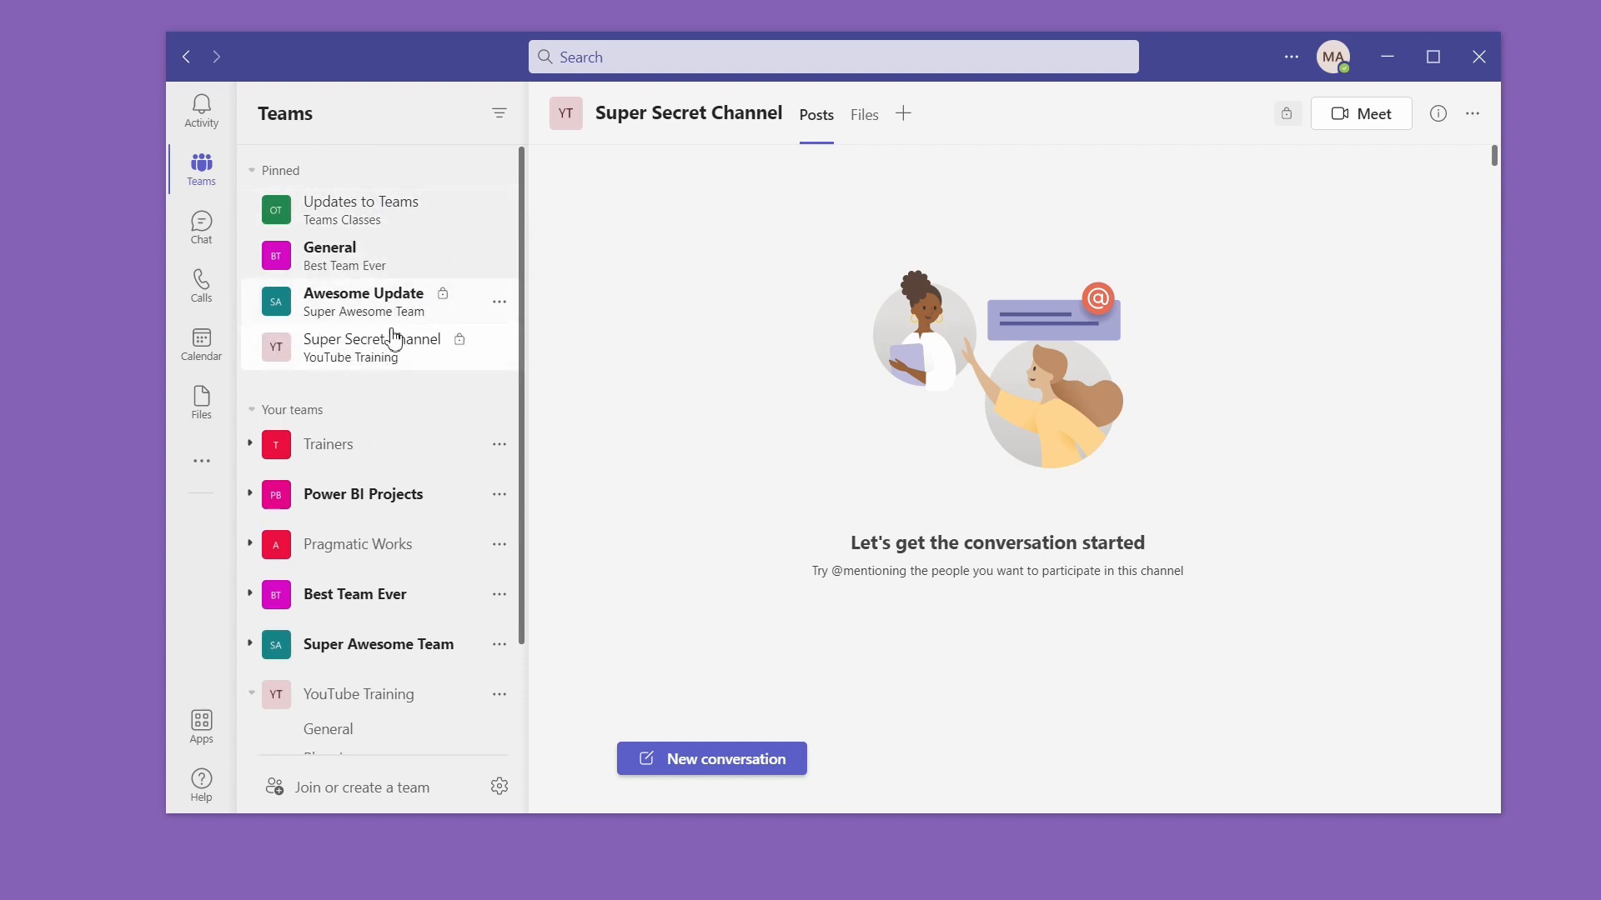
Step: Expand the Trainers and Power BI Projects teams and look through the channels in the team list
{"action": "left_click", "coordinate": [263, 454]}
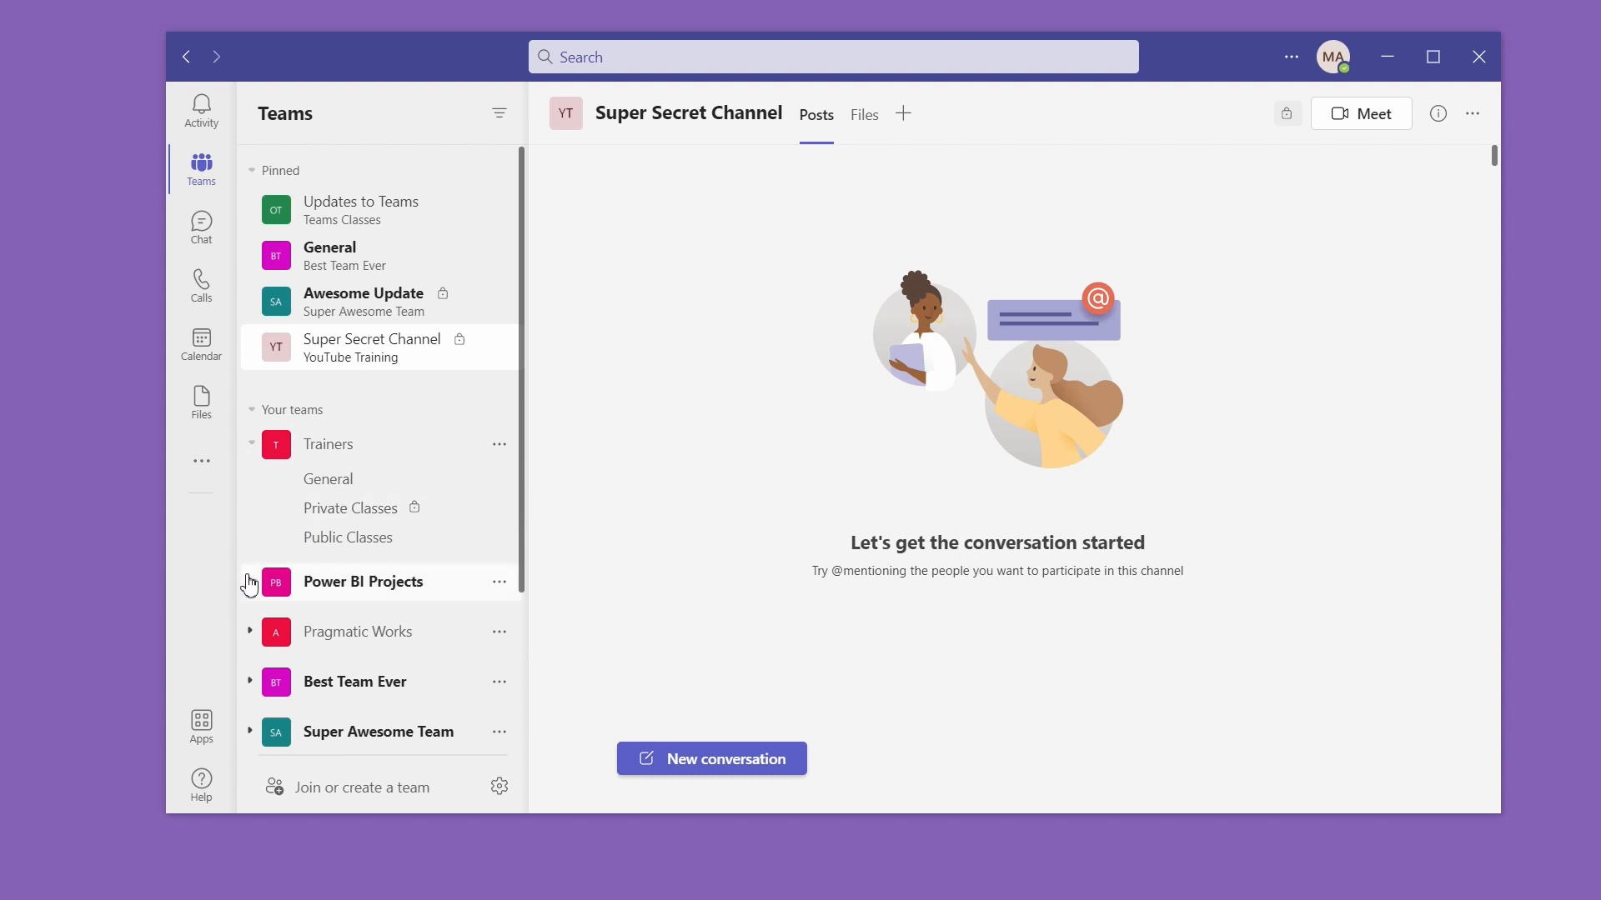
{"action": "left_click", "coordinate": [247, 582]}
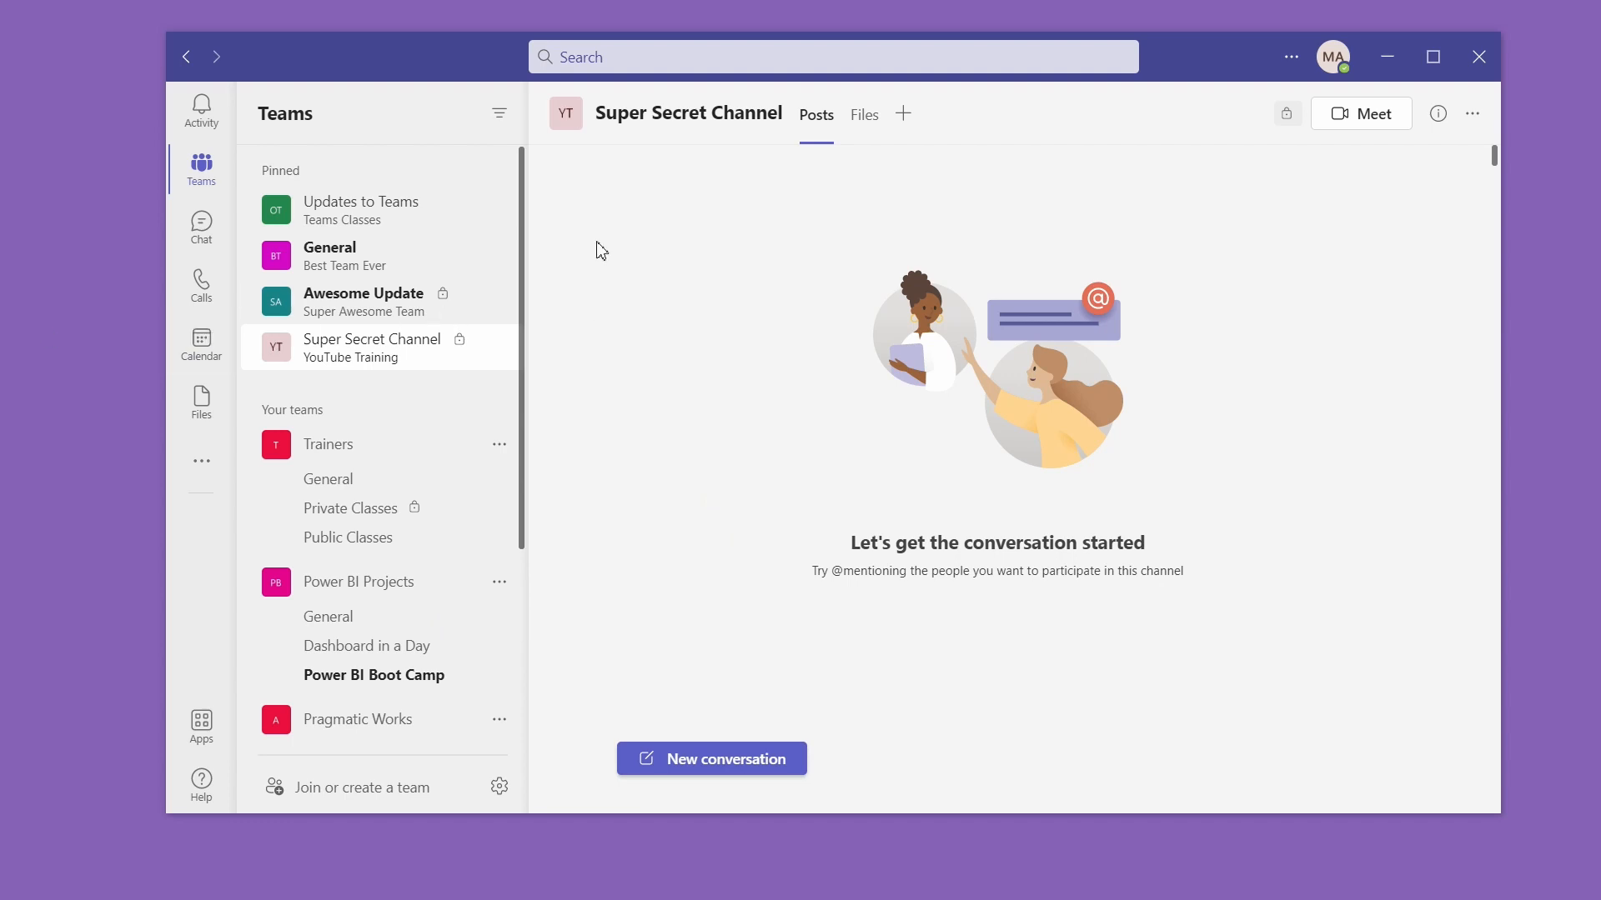
{"action": "left_click_drag", "start_coordinate": [525, 236], "coordinate": [543, 458]}
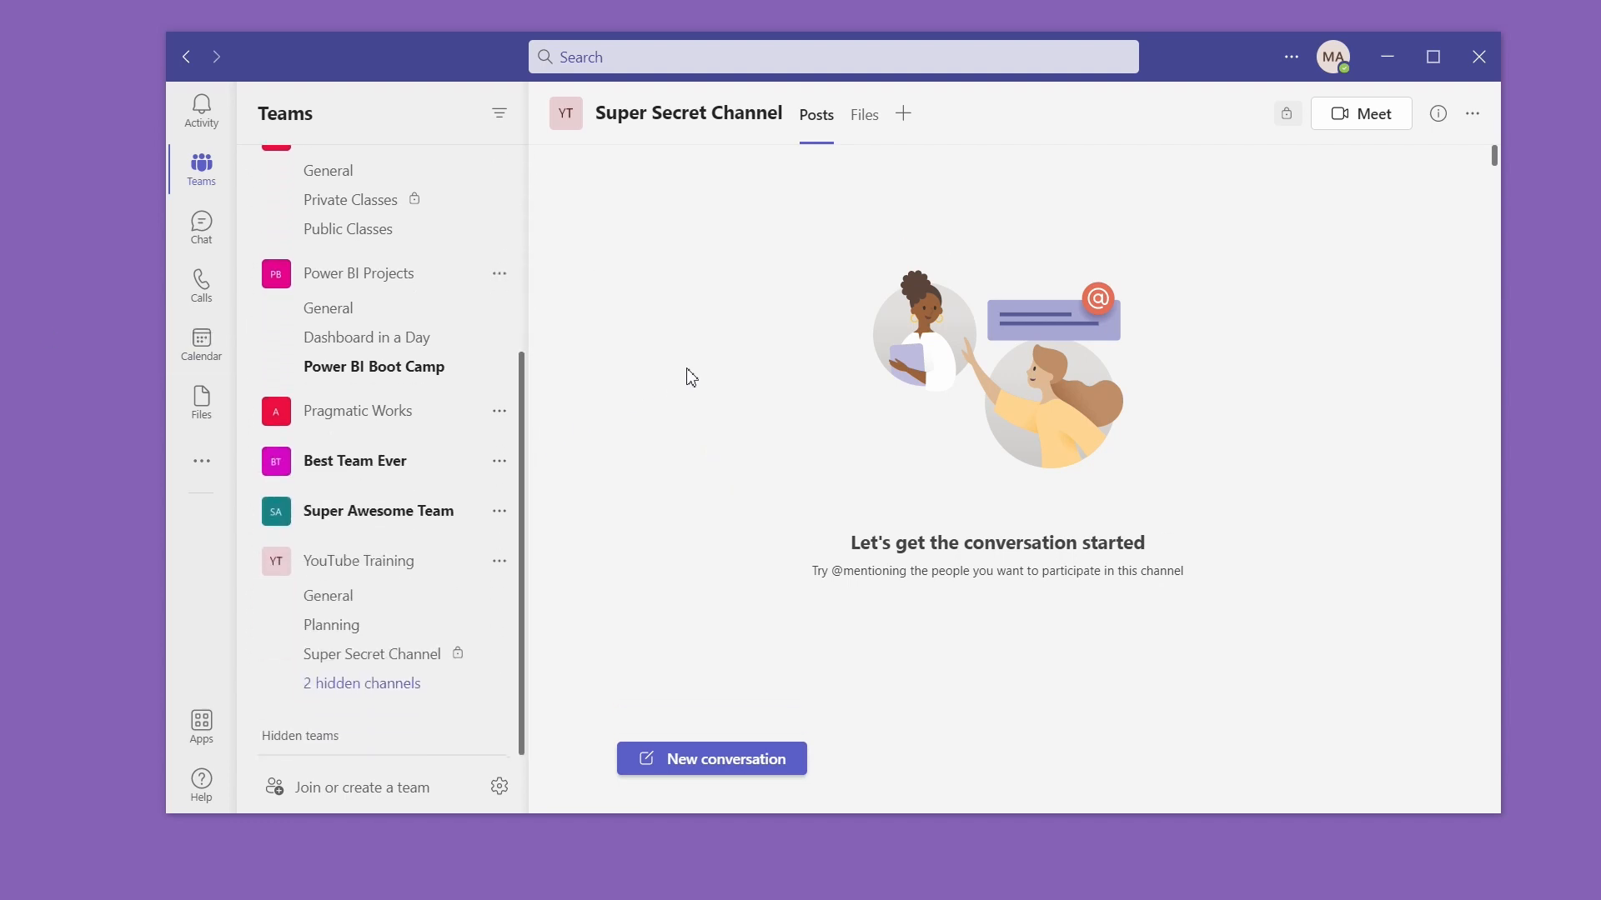